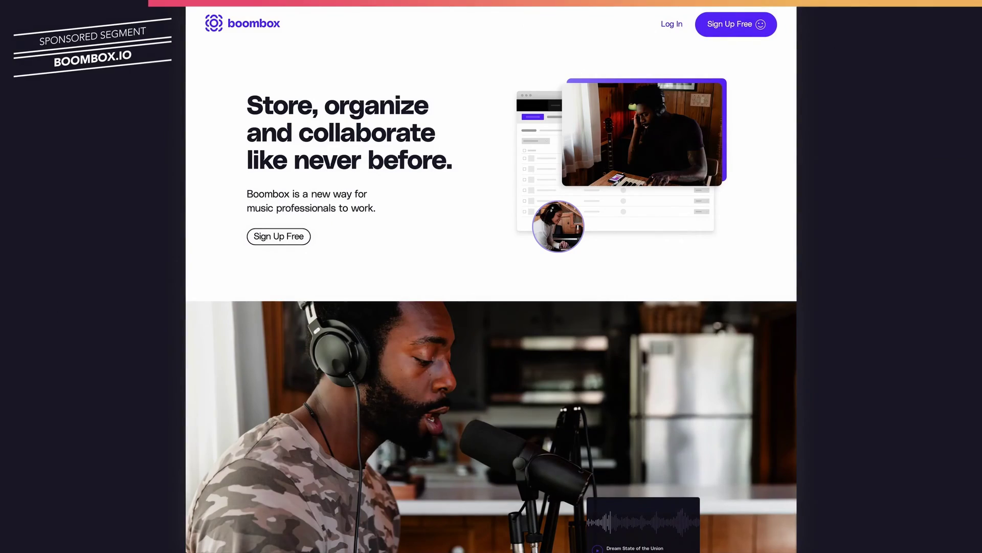
Step: Keep the region quantize Off and record a chord take on the Chill Out track
scroll(491, 277, "down", 15)
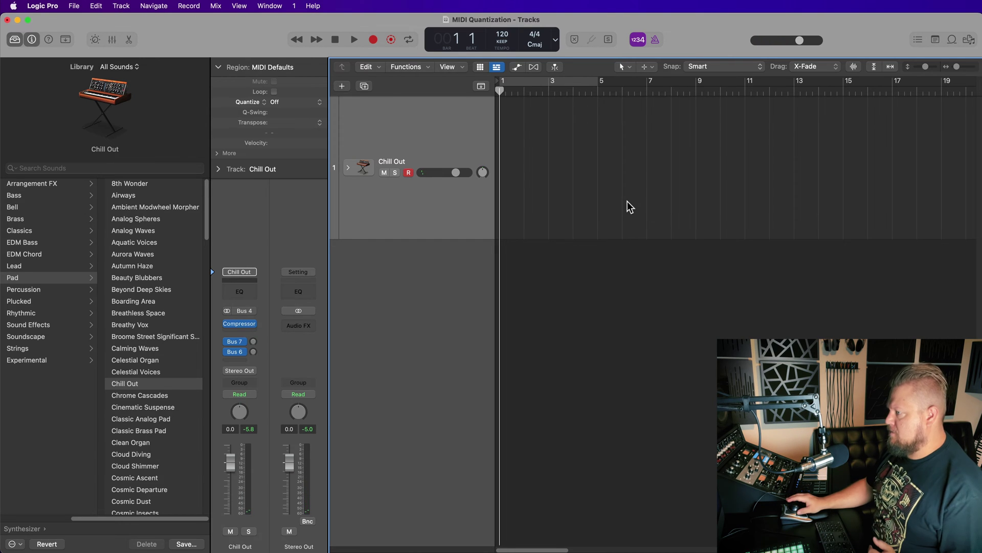
left_click(285, 103)
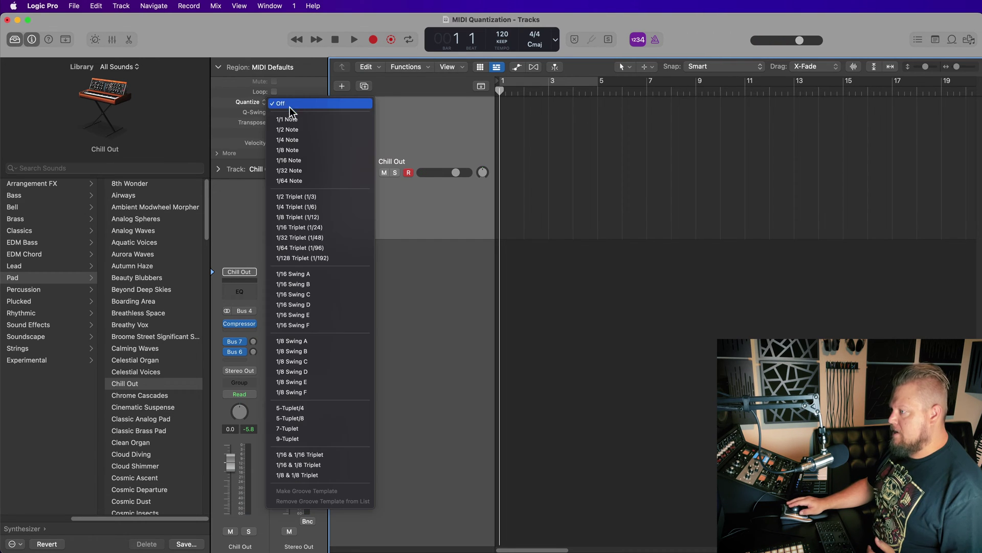
left_click(572, 133)
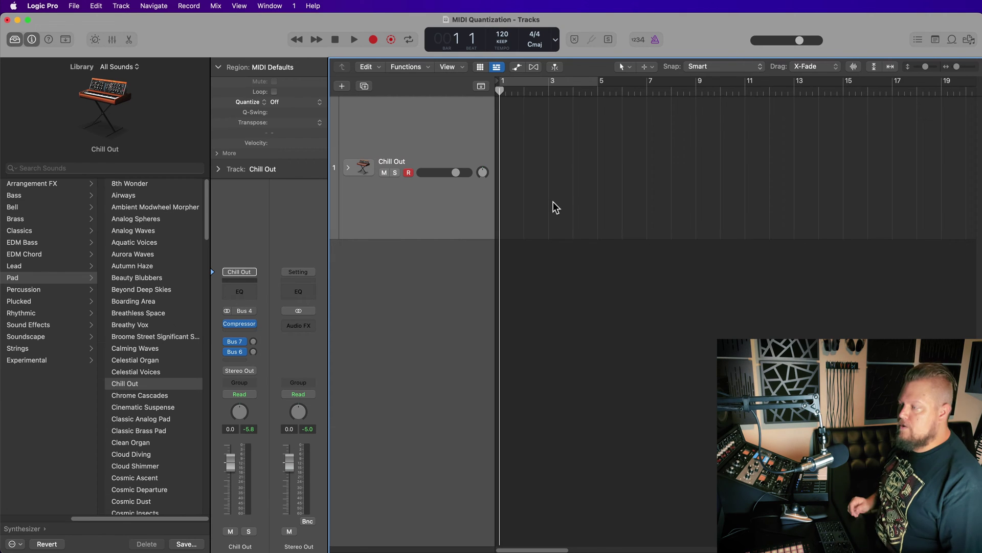
key("r")
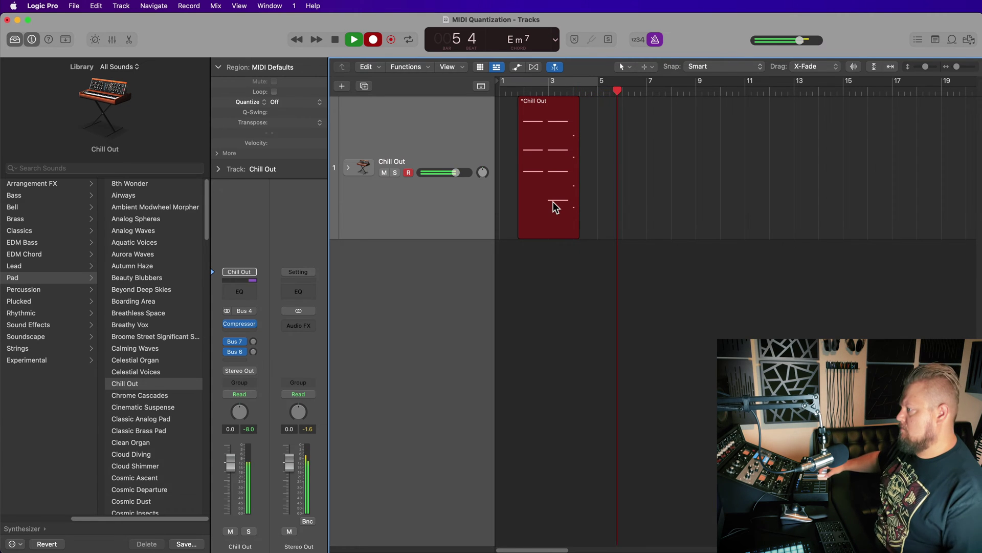
key("space")
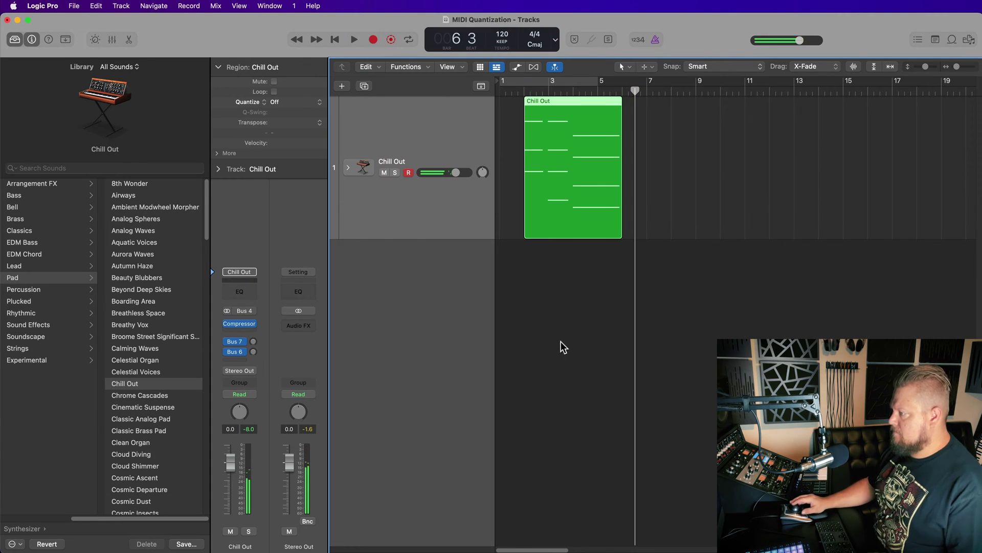
Step: Open the new Chill Out region in an enlarged Piano Roll and hide the sound library
left_click(565, 347)
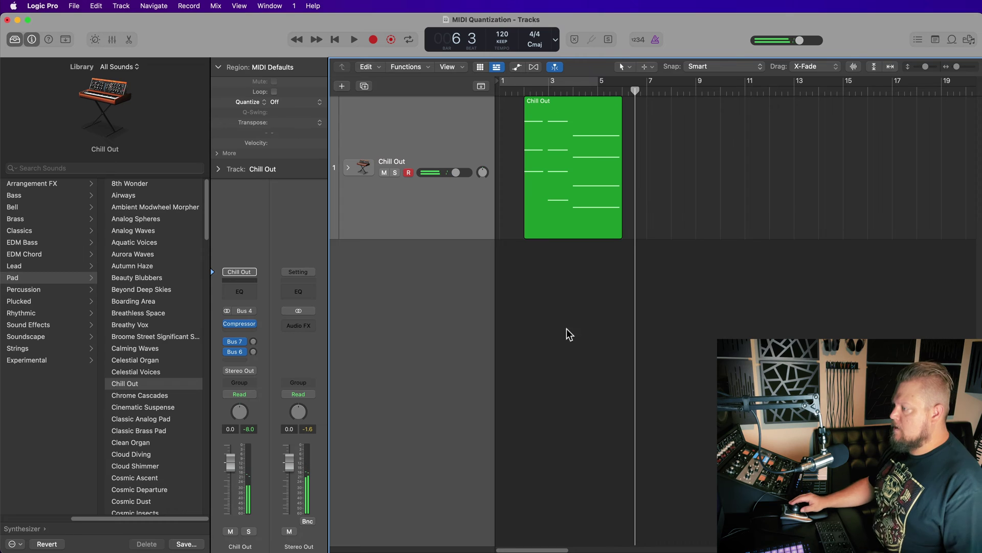
double_click(582, 152)
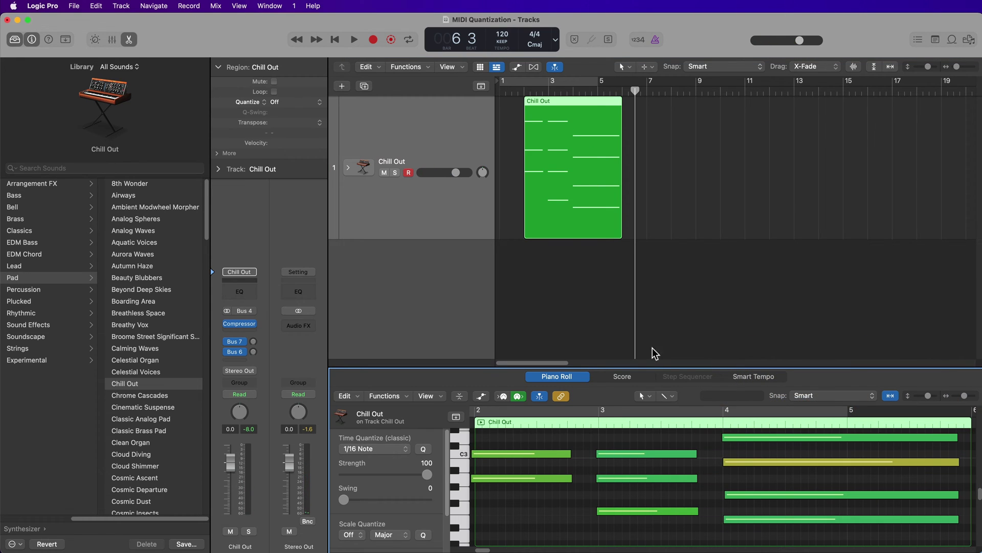
left_click_drag(656, 371, 650, 249)
scroll(647, 544, "up", 3)
scroll(647, 544, "down", 1)
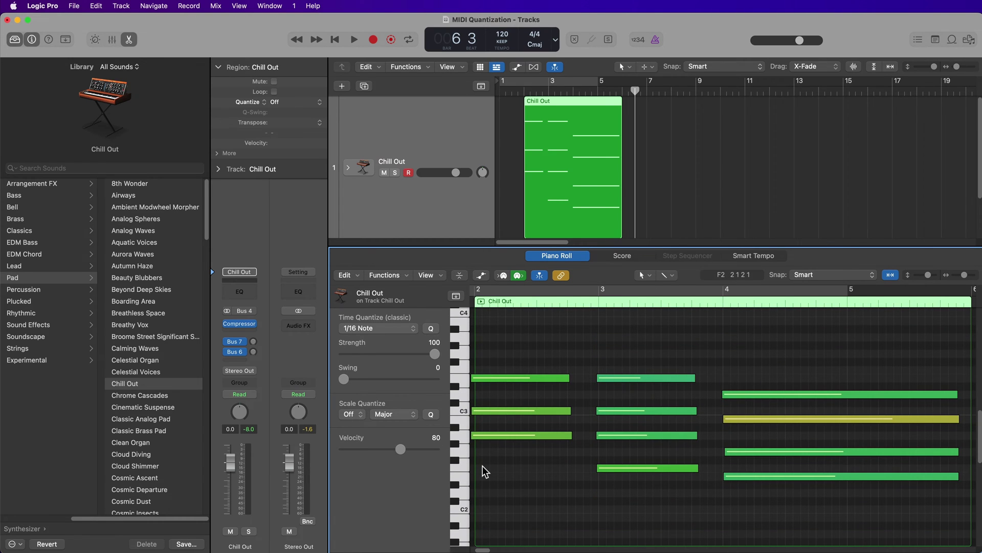
key("e")
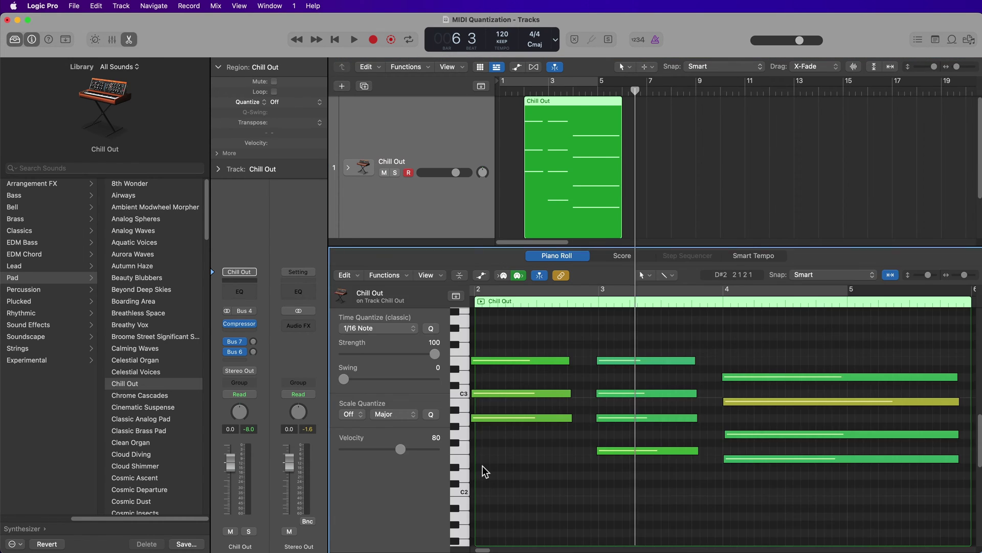
key("e")
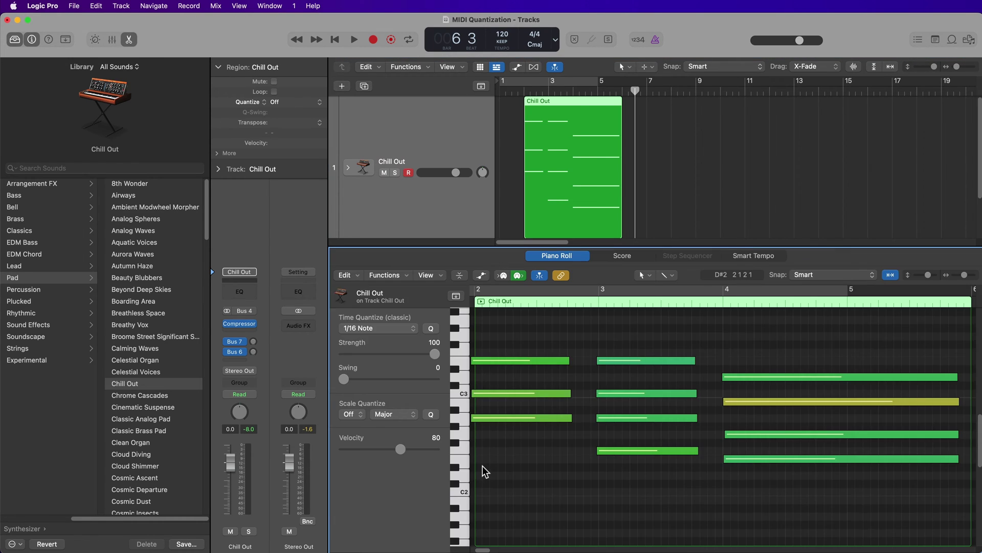
left_click(17, 41)
Step: Zoom the Piano Roll around the chords and put the playhead at bar 2
key("super+Left")
scroll(521, 513, "down", 1)
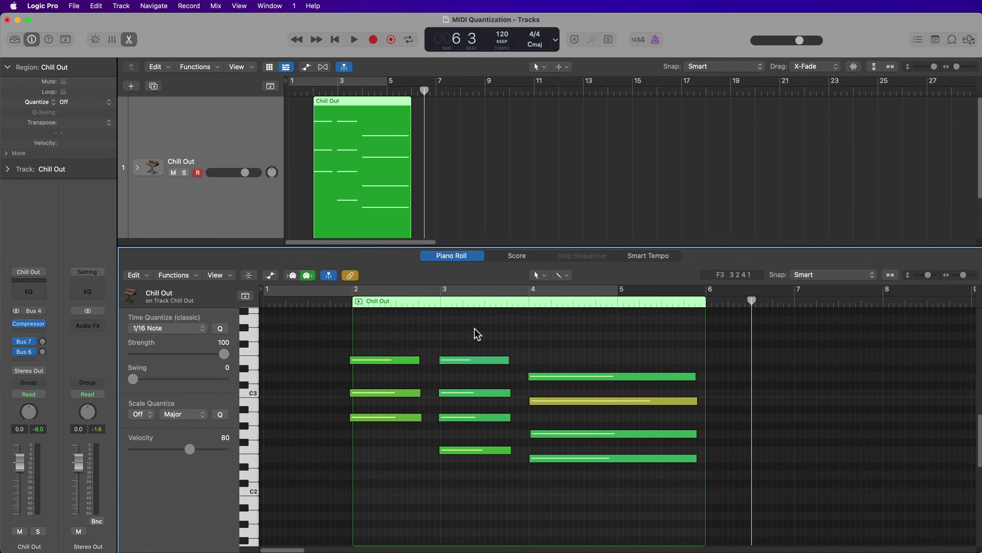
left_click(441, 300)
key("super+Right")
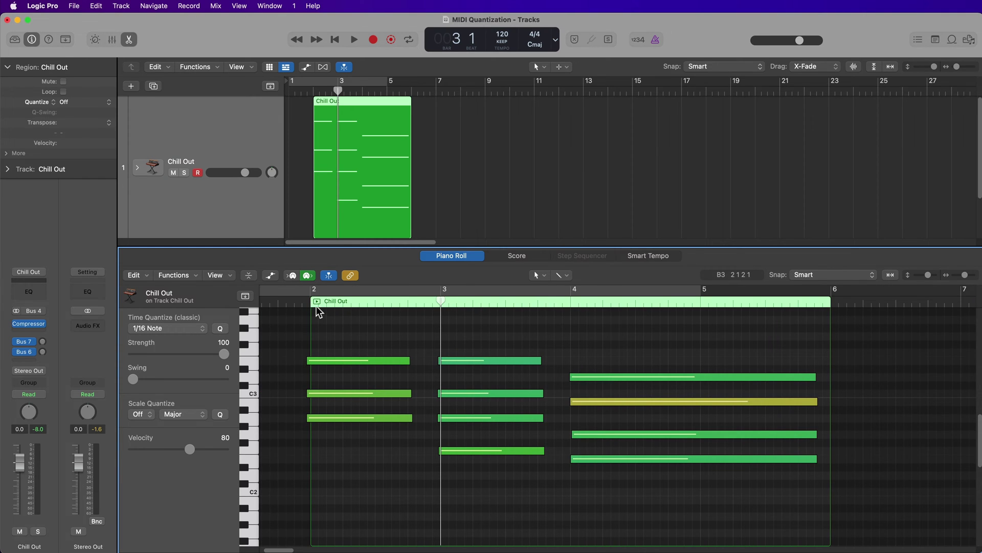
left_click(313, 305)
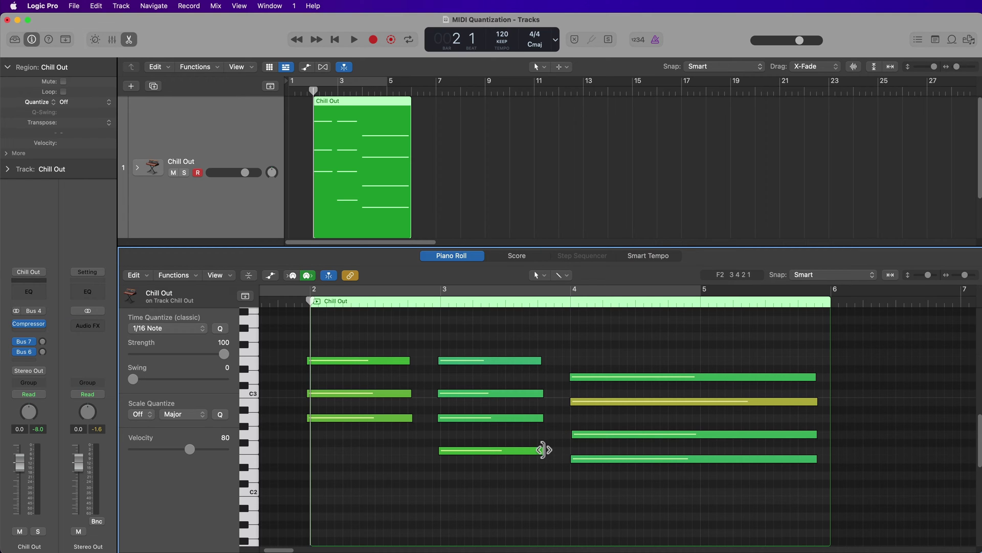
Step: Reselect the Chill Out region and leave its Region Quantize setting unchanged
left_click(484, 148)
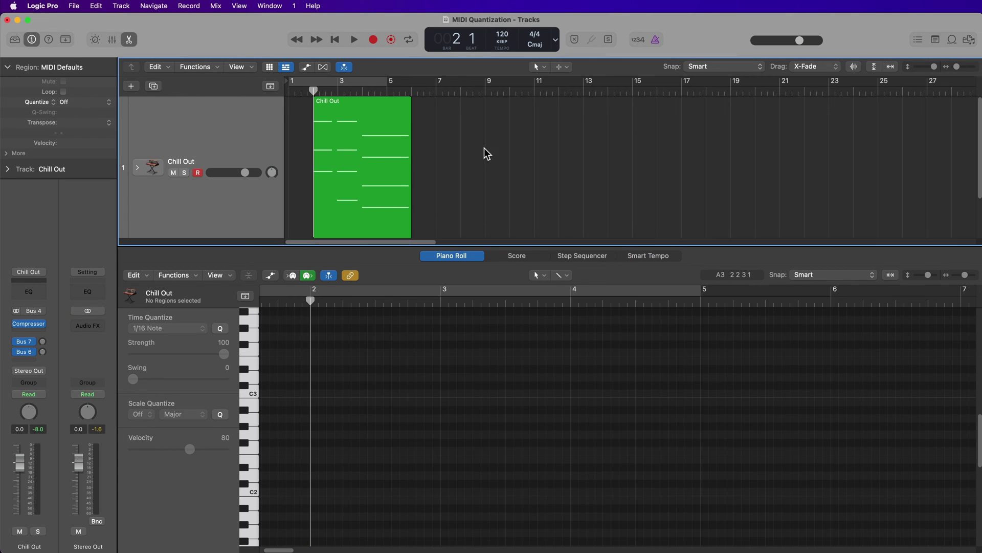
left_click(377, 146)
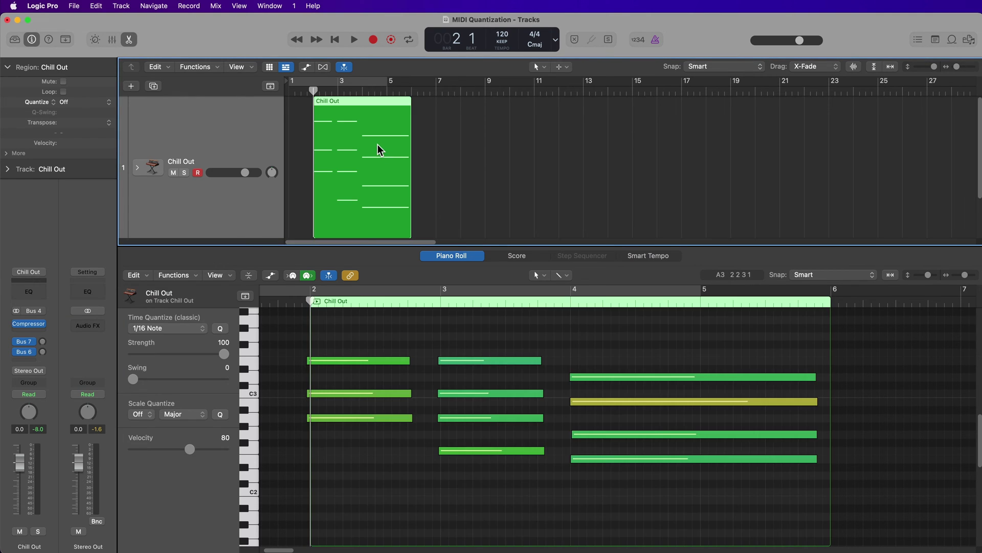
left_click(82, 104)
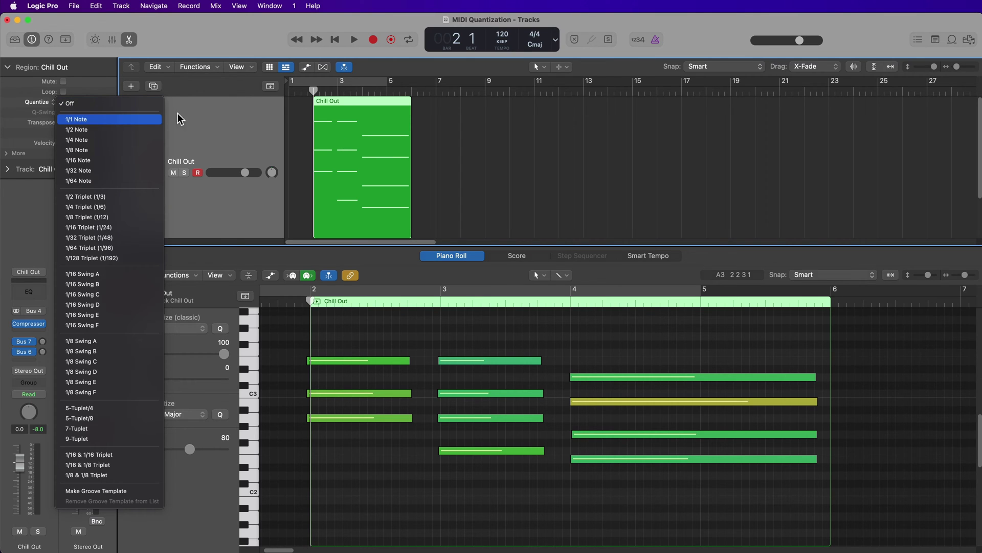
left_click(465, 154)
Step: Switch off Piano Roll MIDI Out and select all 11 chord notes
left_click(471, 342)
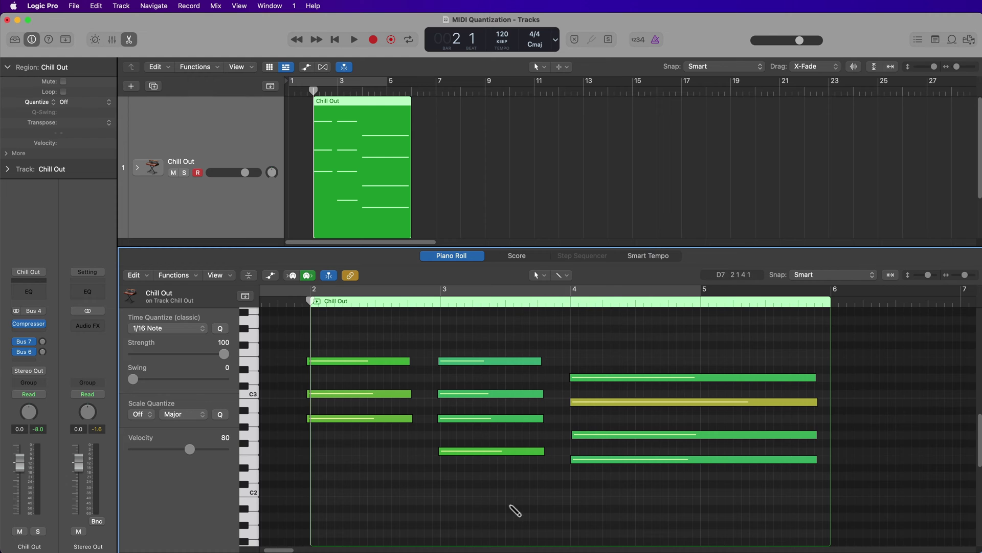
key("super+a")
left_click(513, 511)
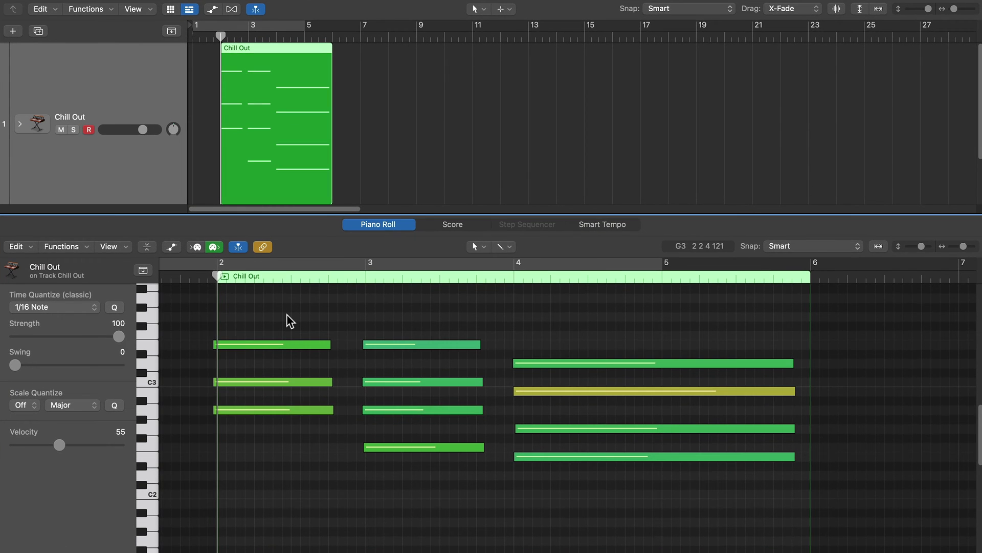
left_click_drag(287, 314, 686, 502)
left_click(676, 508)
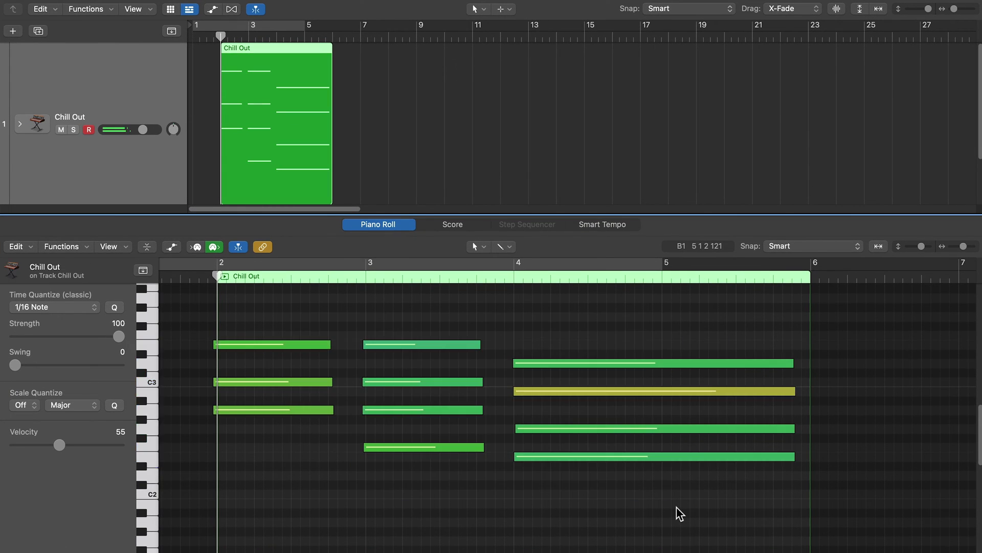
left_click(217, 249)
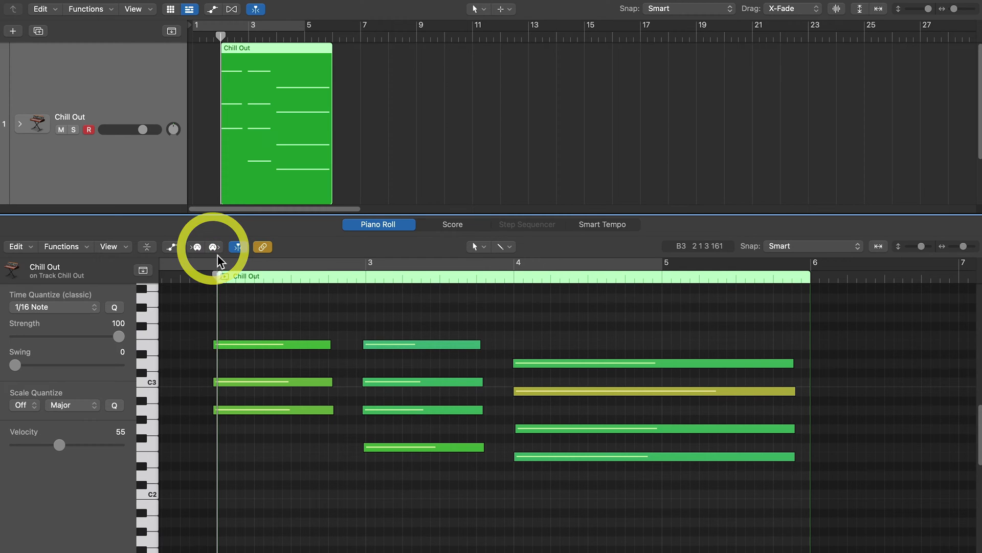
left_click_drag(287, 313, 640, 497)
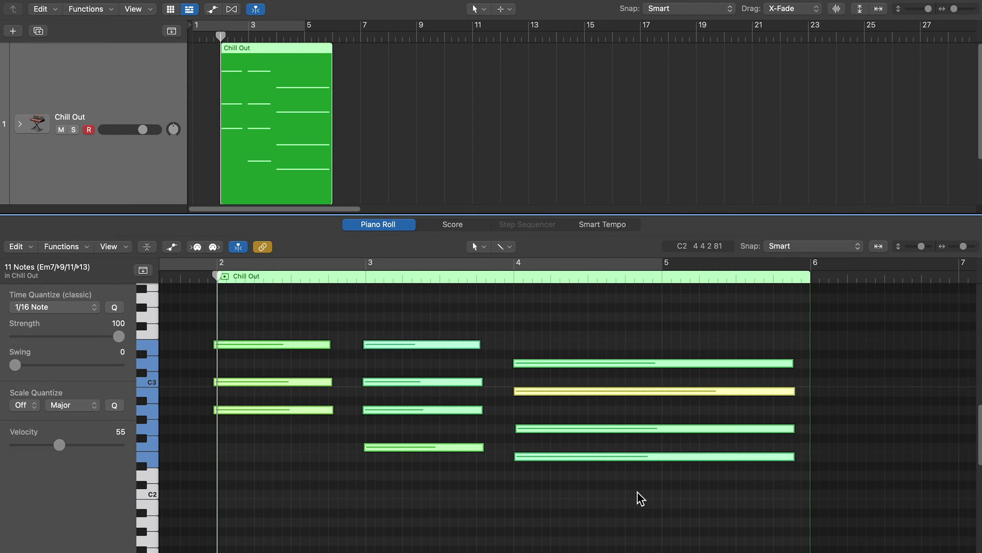
Step: Marquee-select the chord notes and time-quantize them to 1/1 Note
left_click(640, 498)
left_click_drag(261, 307, 625, 494)
left_click(62, 312)
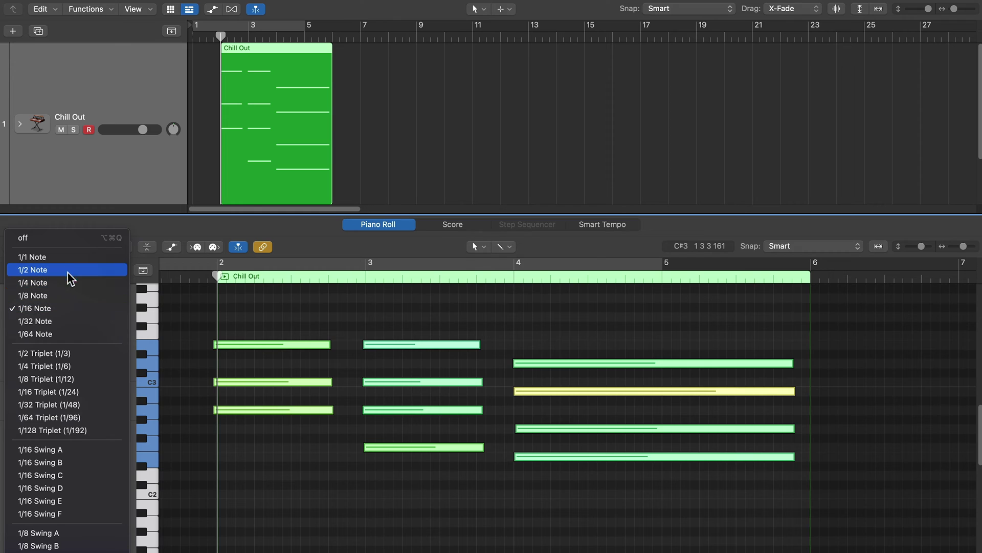
left_click(70, 257)
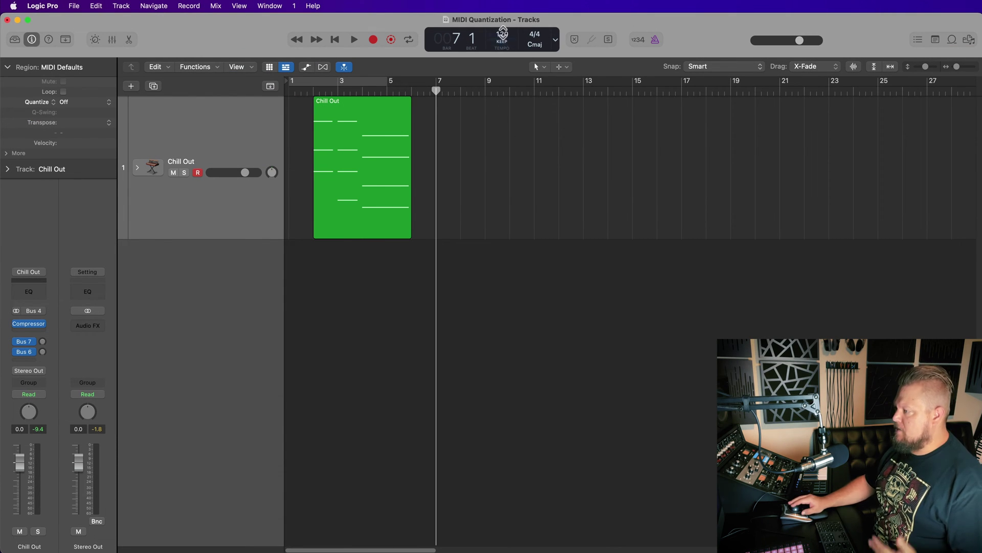
Step: Set the project tempo to 100 and record a second Chill Out take
double_click(503, 34)
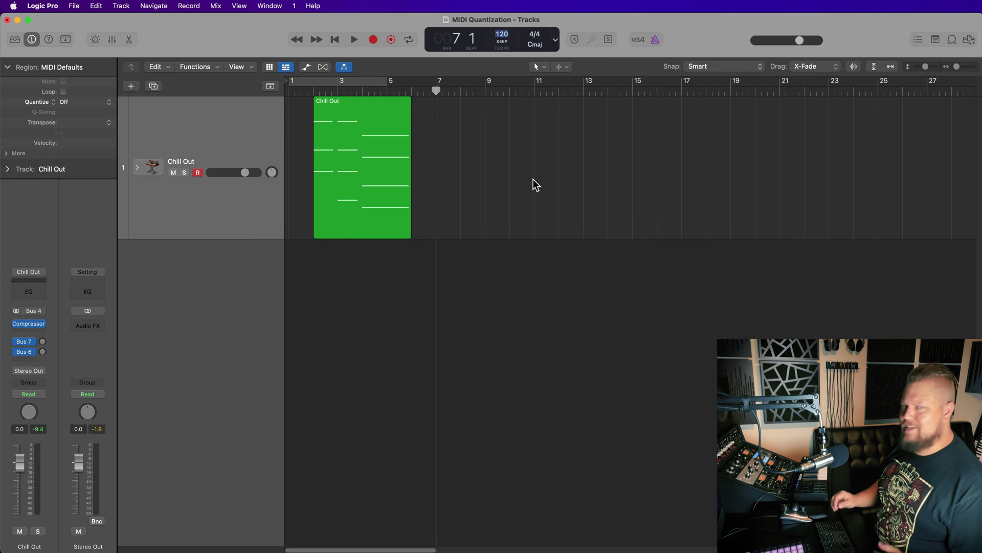
type("100r")
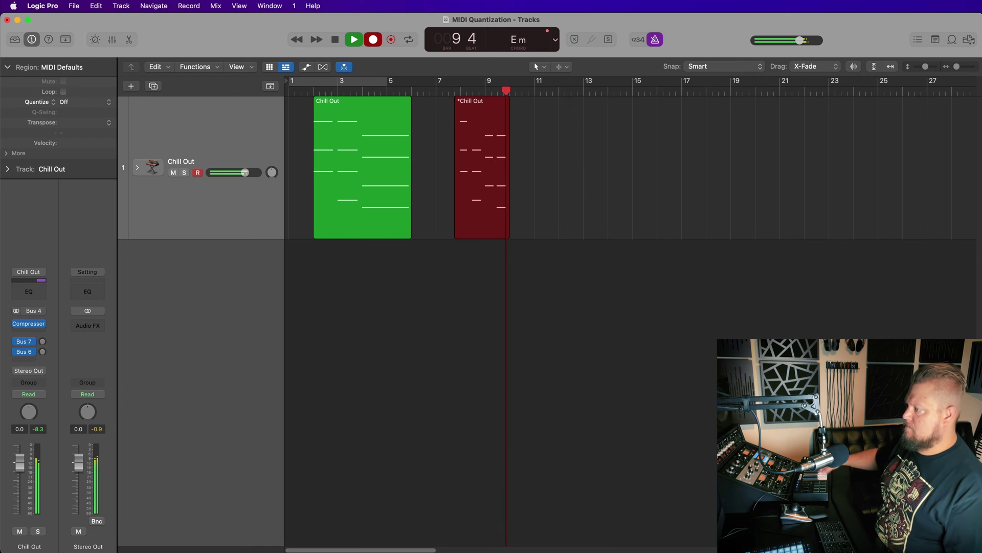
key("space")
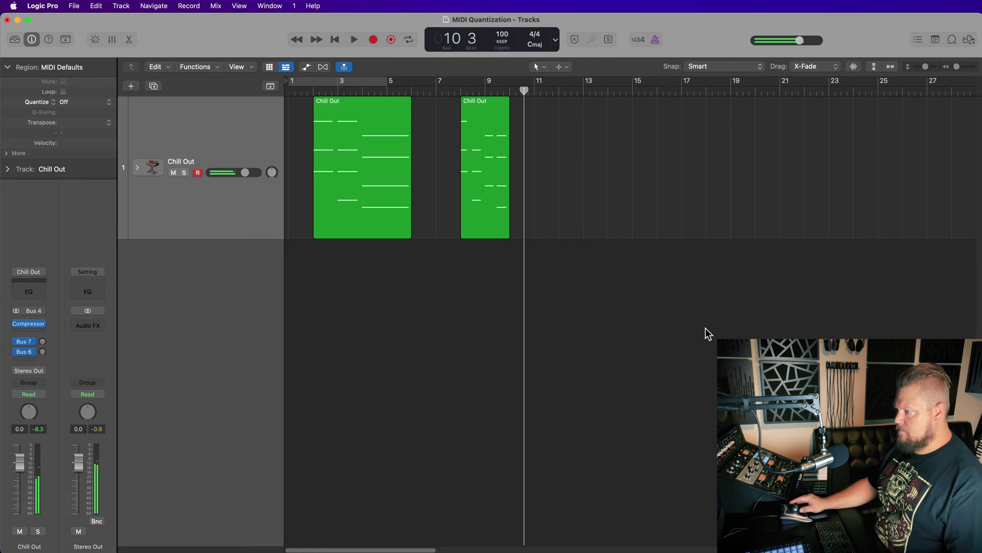
Step: Switch both Chill Out regions' track sound to Strings > Authentic Strings
left_click(196, 118)
left_click(12, 40)
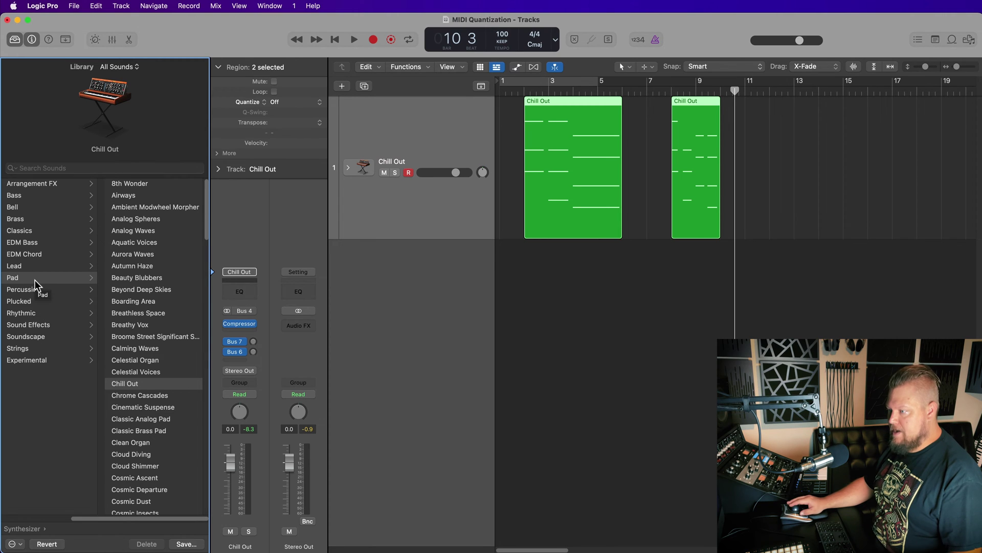
left_click(29, 348)
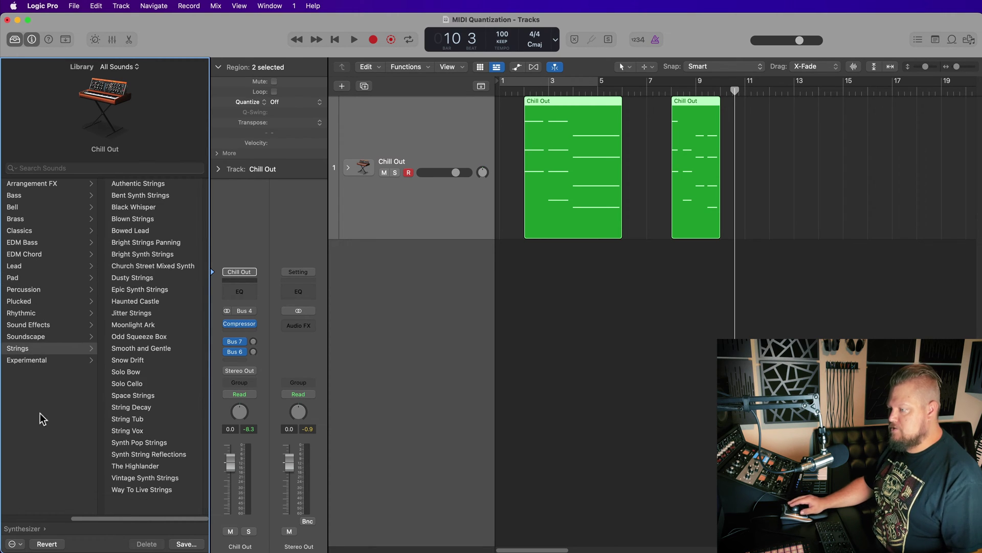
left_click(154, 186)
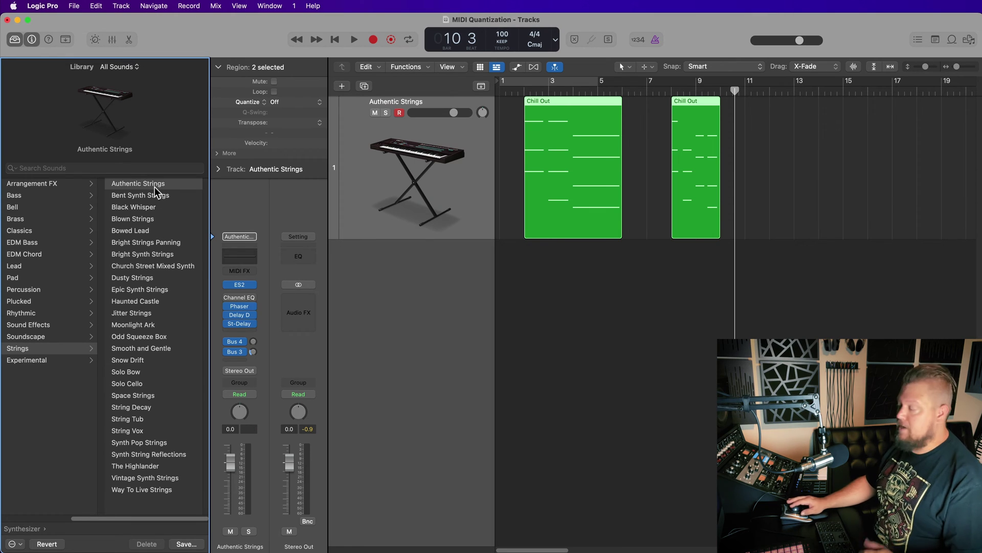
double_click(692, 220)
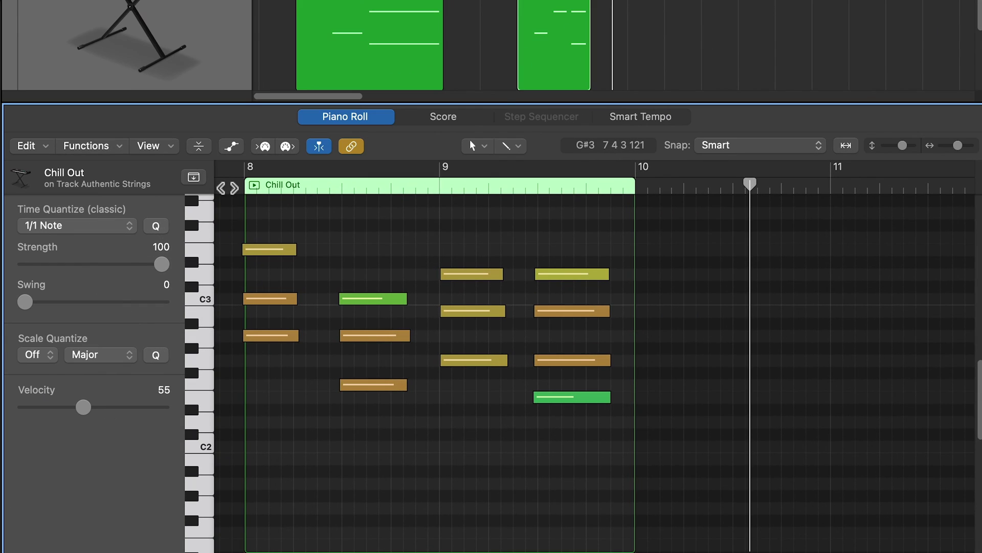
Step: Play the second region from bar 8, quantize its 13 notes to 1/2 Note, then undo
left_click(468, 304)
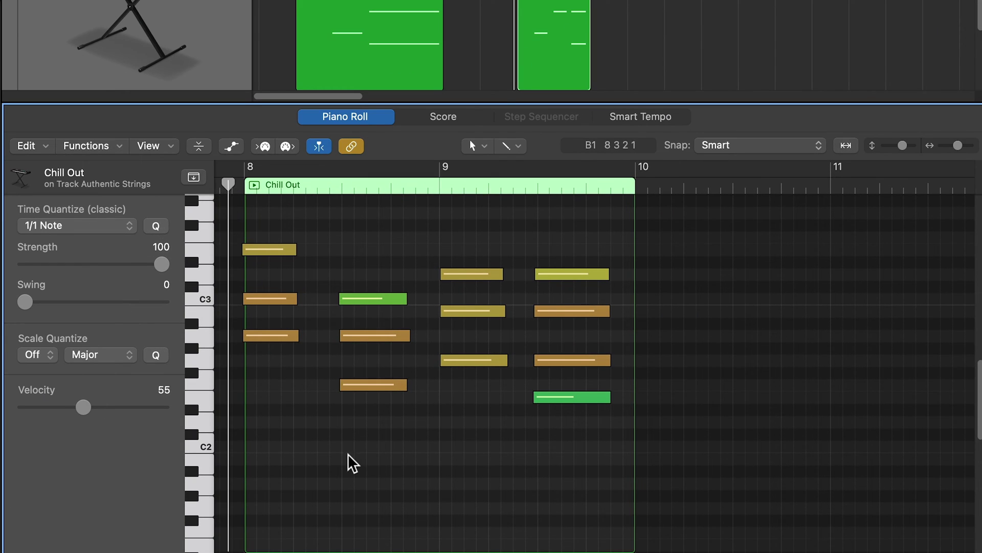
key("space")
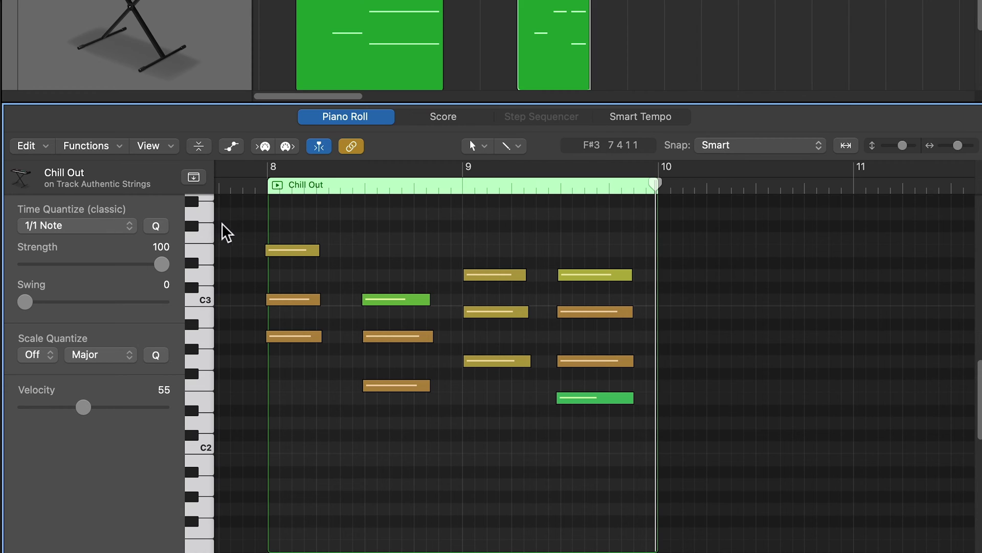
left_click_drag(229, 223, 649, 439)
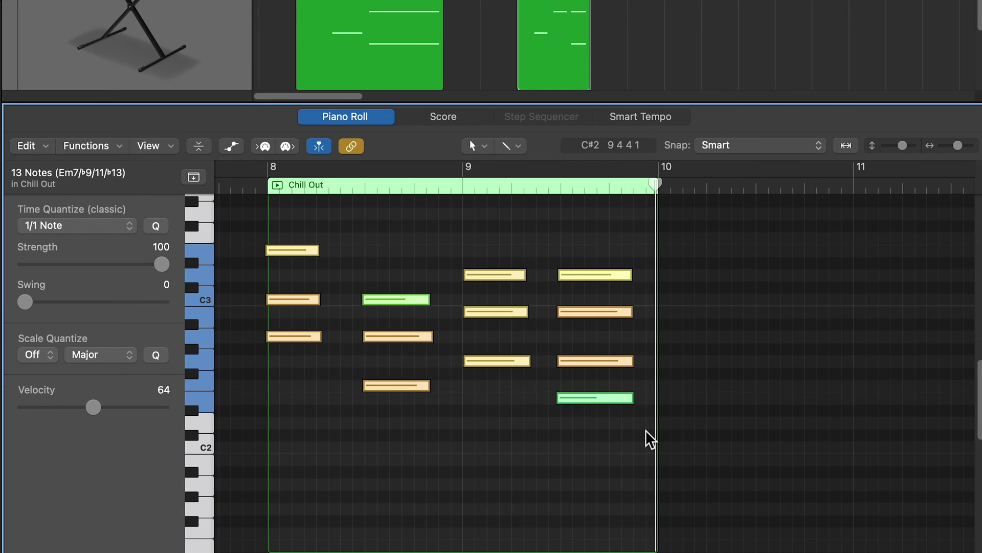
left_click(76, 234)
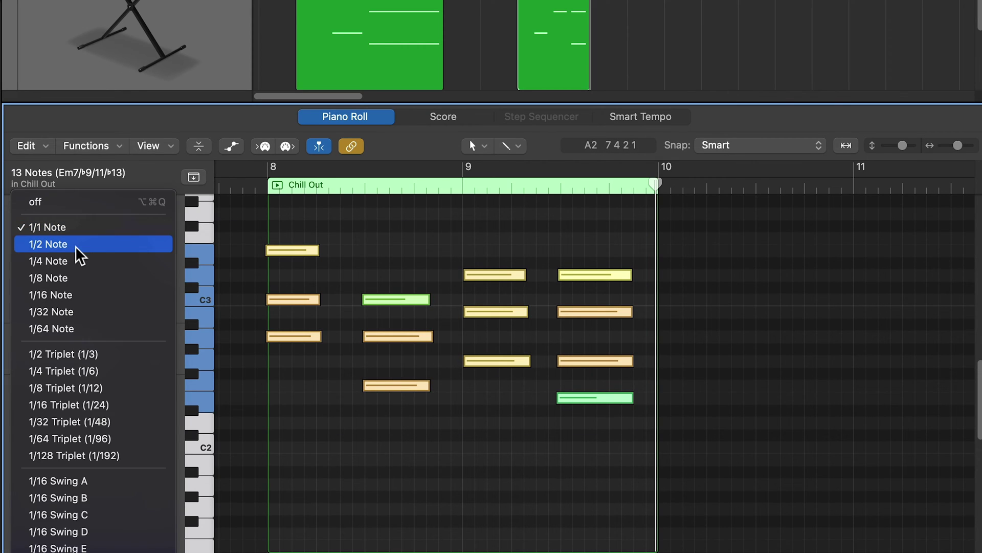
left_click(76, 245)
left_click(339, 453)
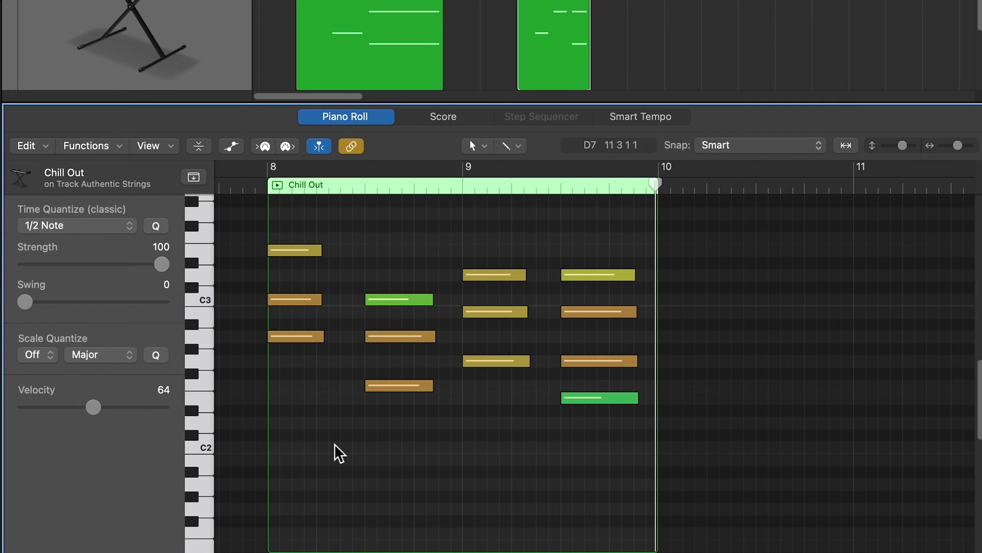
key("super+z")
key("super+z")
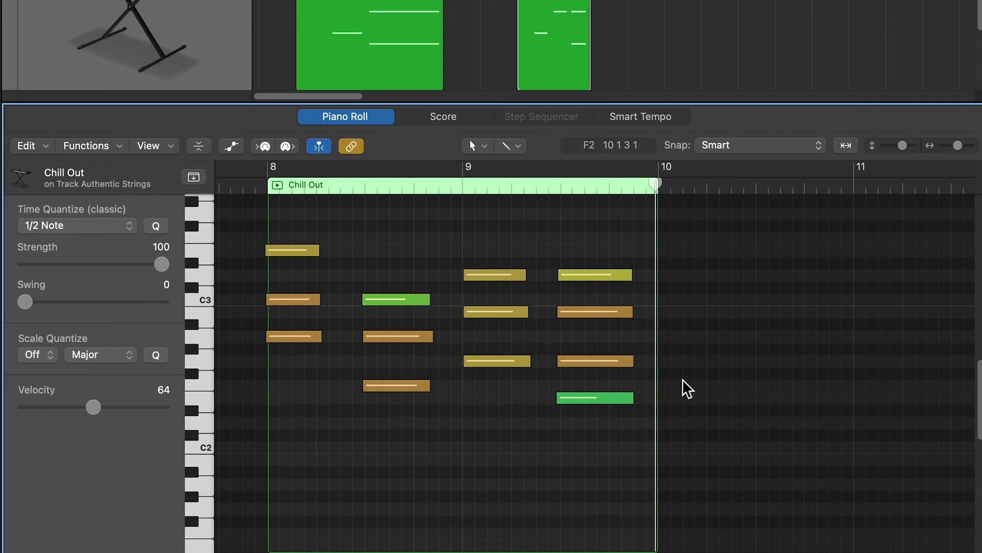
Step: Keep Time Quantize at 1/2 Note and quantize all the chord notes with Q
left_click(74, 230)
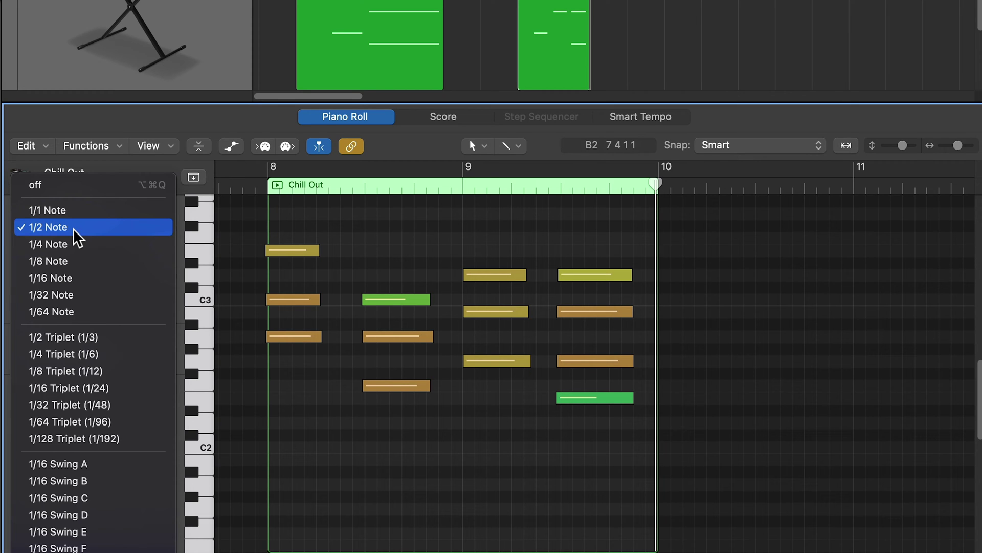
left_click(75, 230)
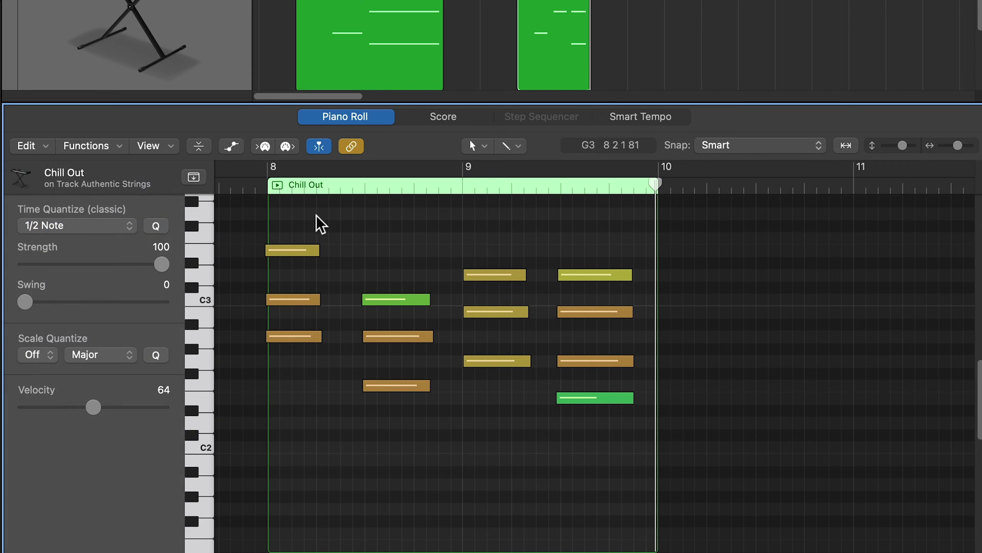
left_click_drag(304, 215, 605, 428)
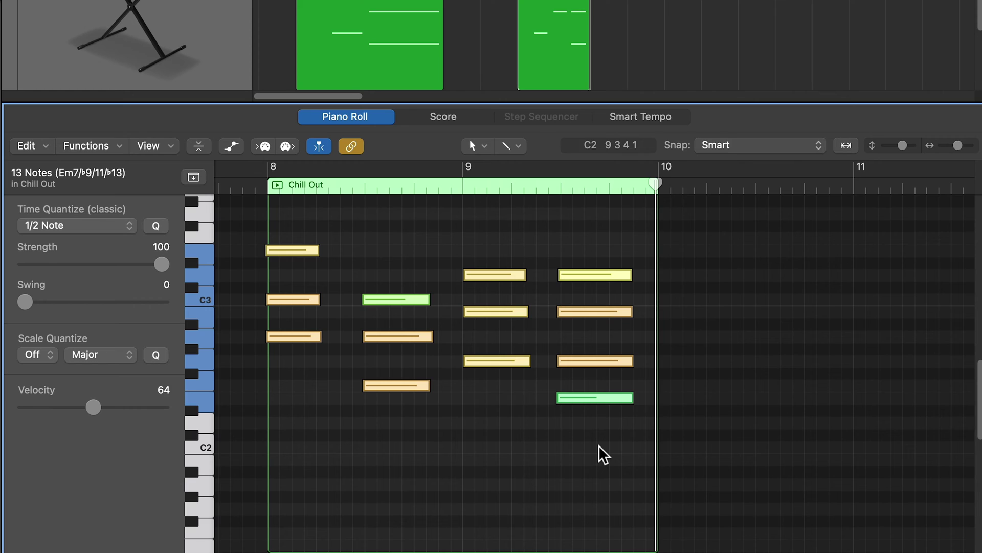
key("q")
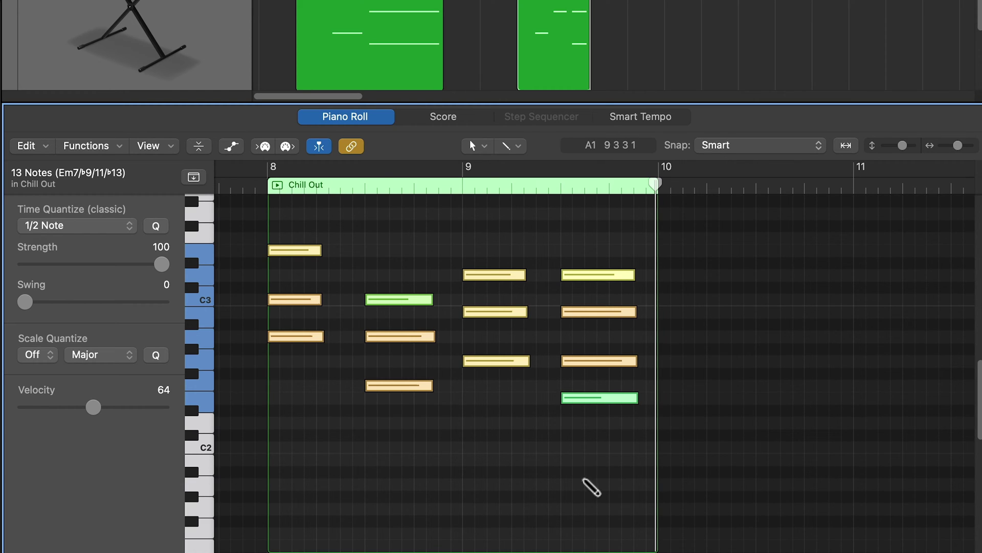
left_click(482, 440)
Step: Quantize the Em7 and F chords individually to half notes
left_click_drag(382, 346, 388, 410)
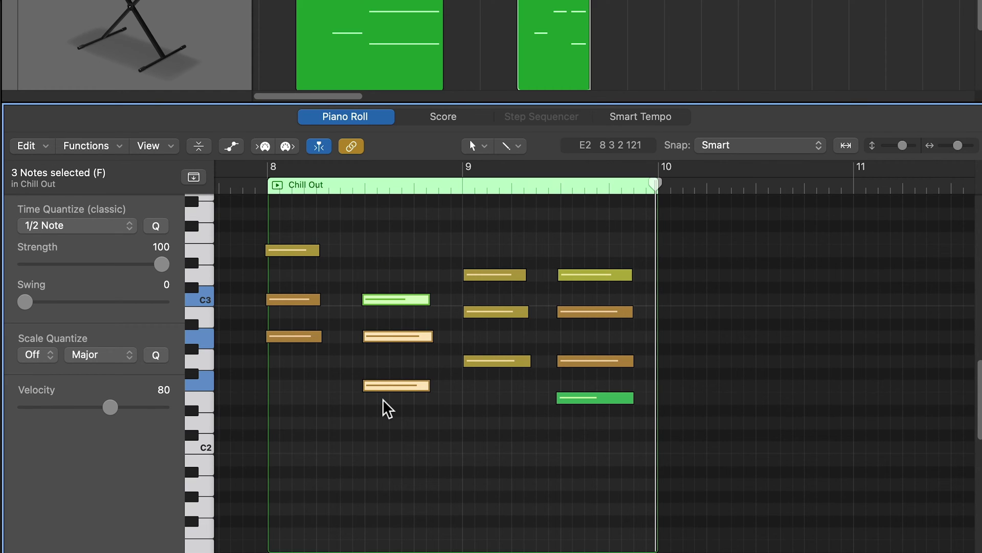
left_click(391, 412)
left_click_drag(410, 246, 402, 409)
left_click_drag(592, 243, 559, 463)
key("q")
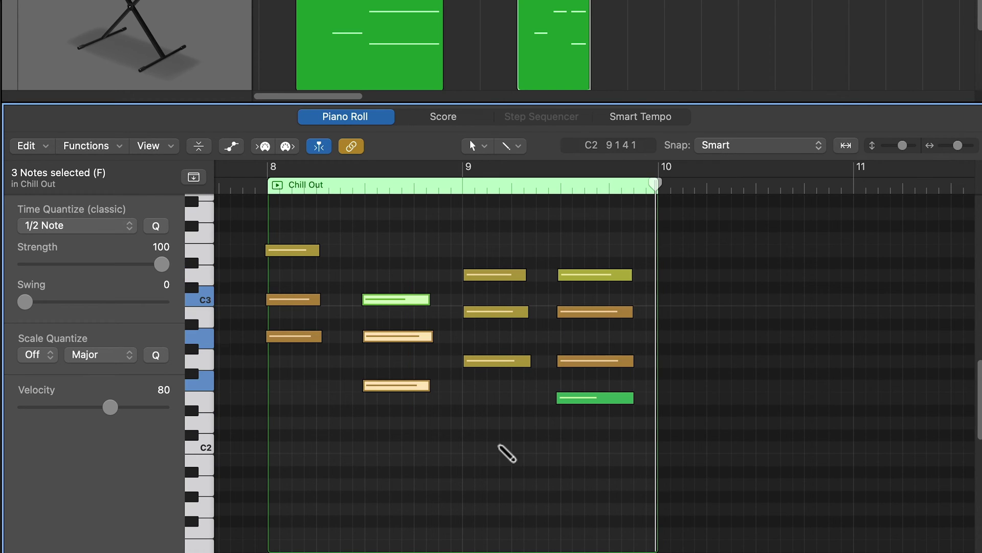
left_click_drag(383, 239, 382, 401)
key("q")
left_click(384, 408)
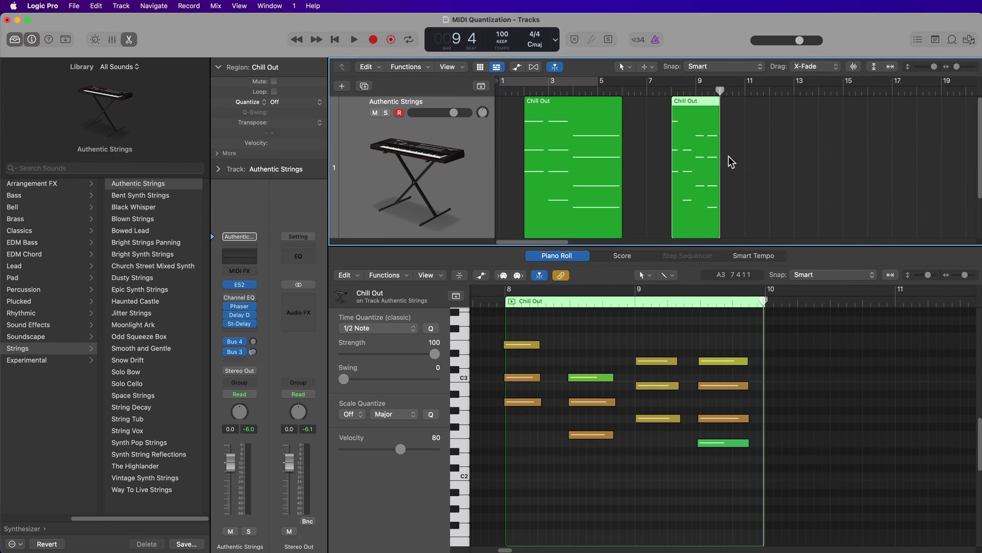
Step: Delete the bars 8–10 region, close the editor, and add a new track showing Electronic Drum Kit
key("Delete")
key("e")
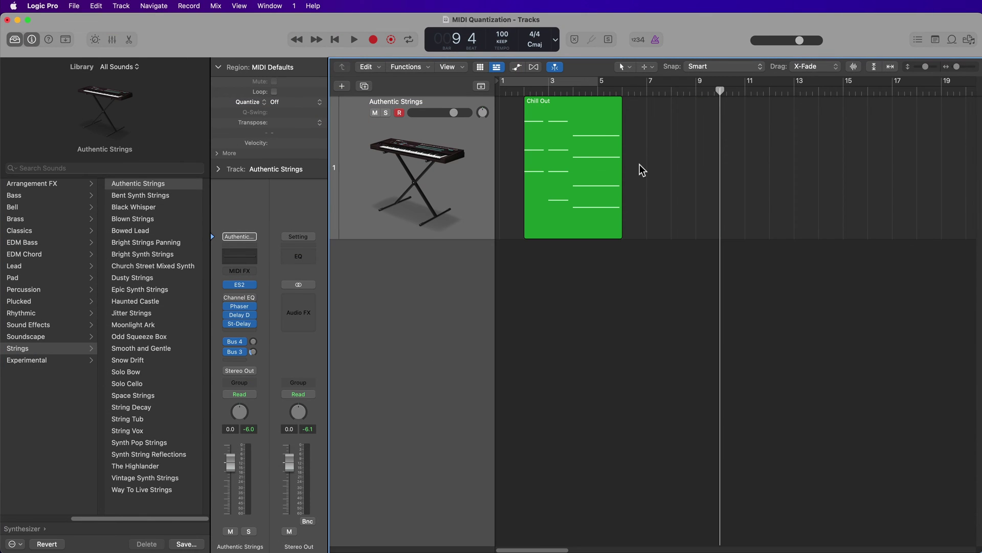
left_click_drag(472, 237, 471, 209)
double_click(480, 250)
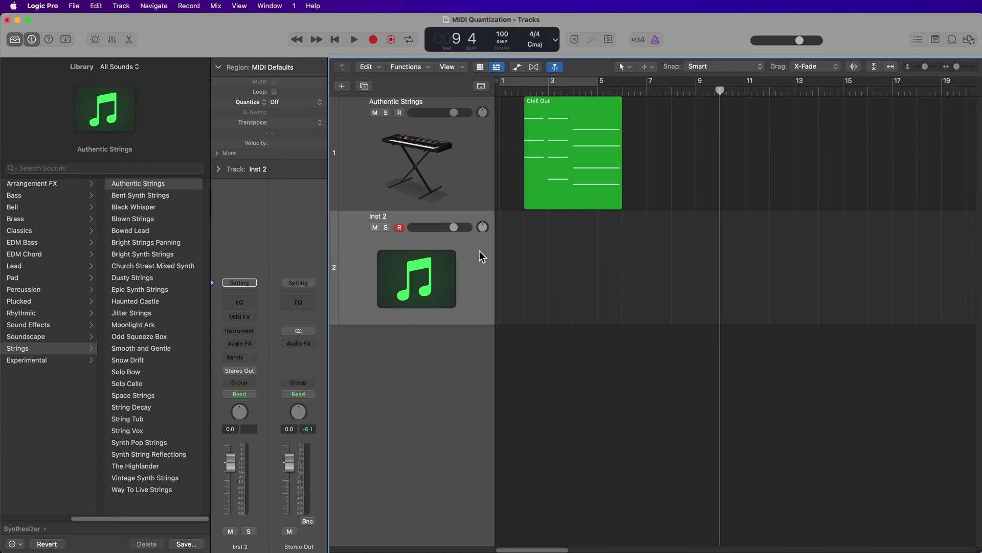
left_click(45, 234)
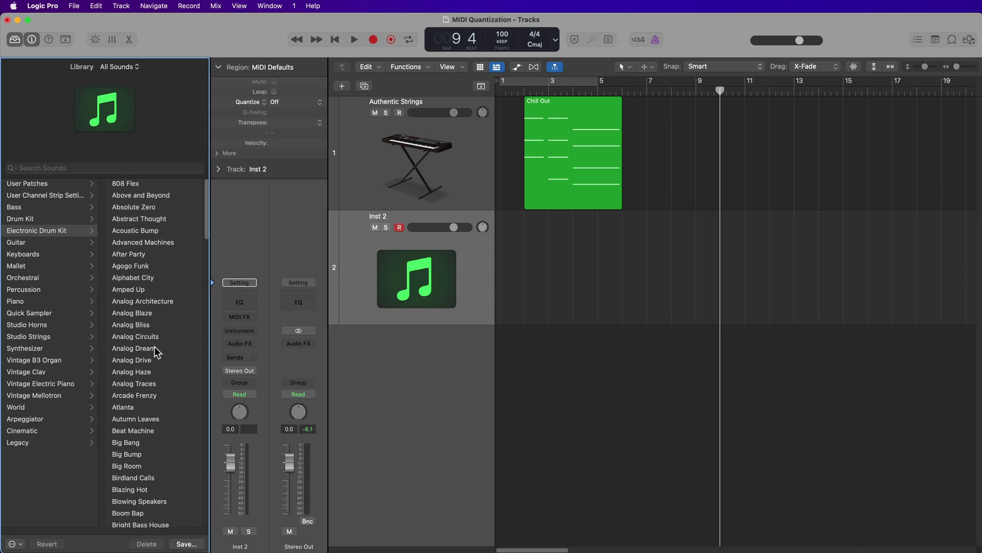
Step: Load the Analog Drive kit and record a drum take from bar 1
left_click(132, 360)
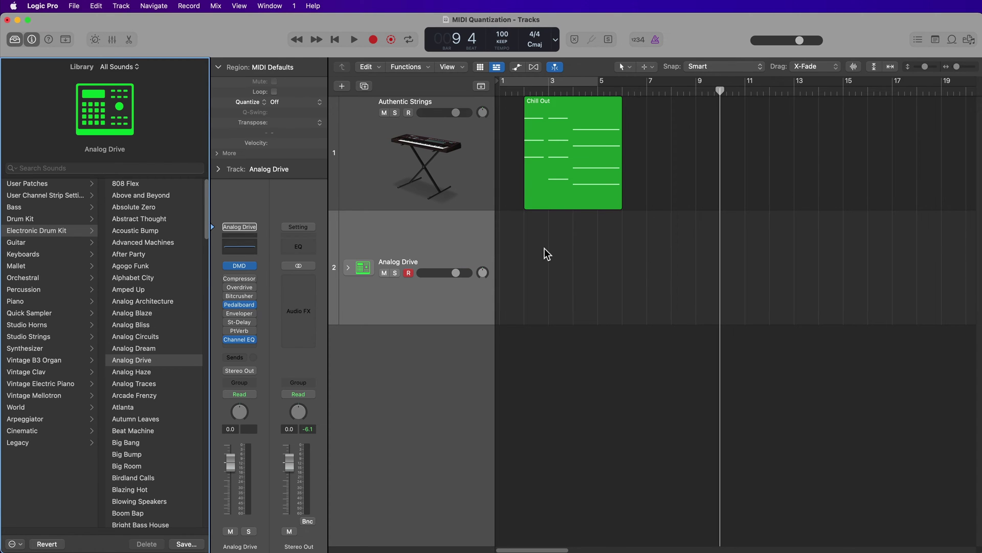
left_click(536, 235)
key("Return")
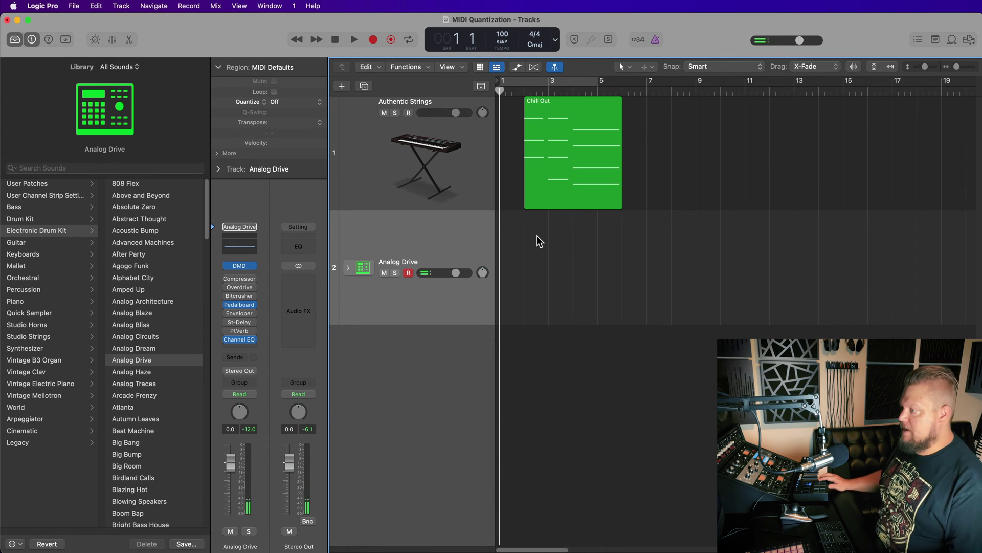
key("r")
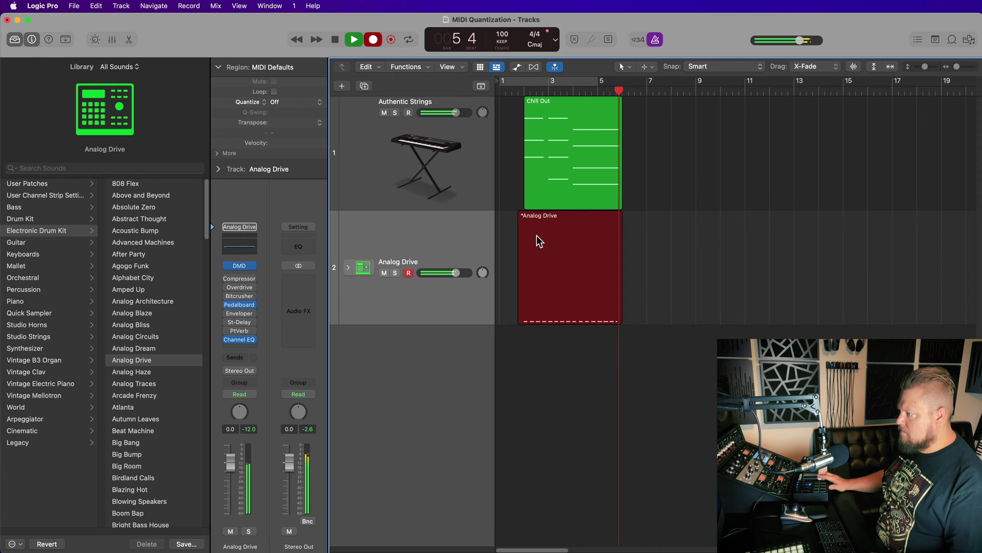
key("space")
Step: Record a second drum take from bar 1
key("Return")
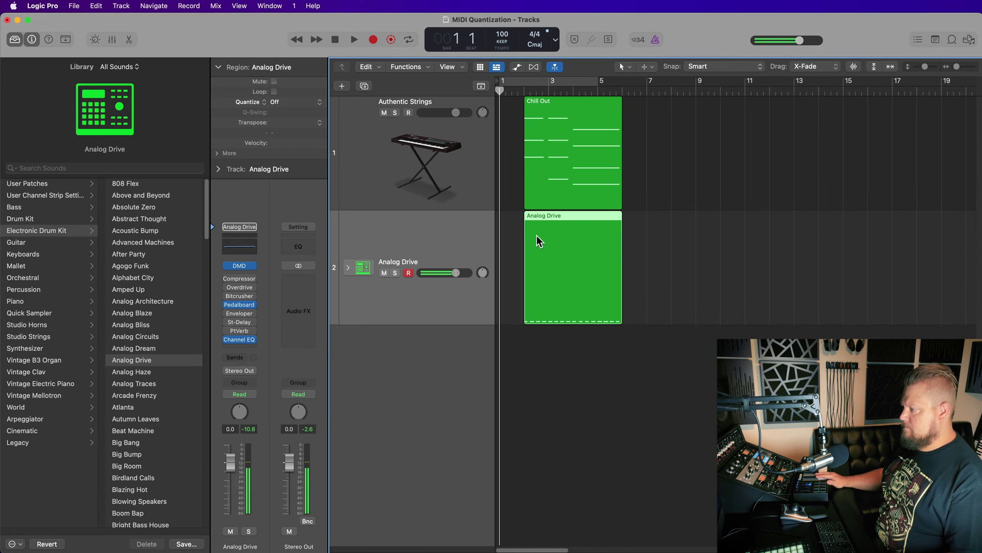
key("r")
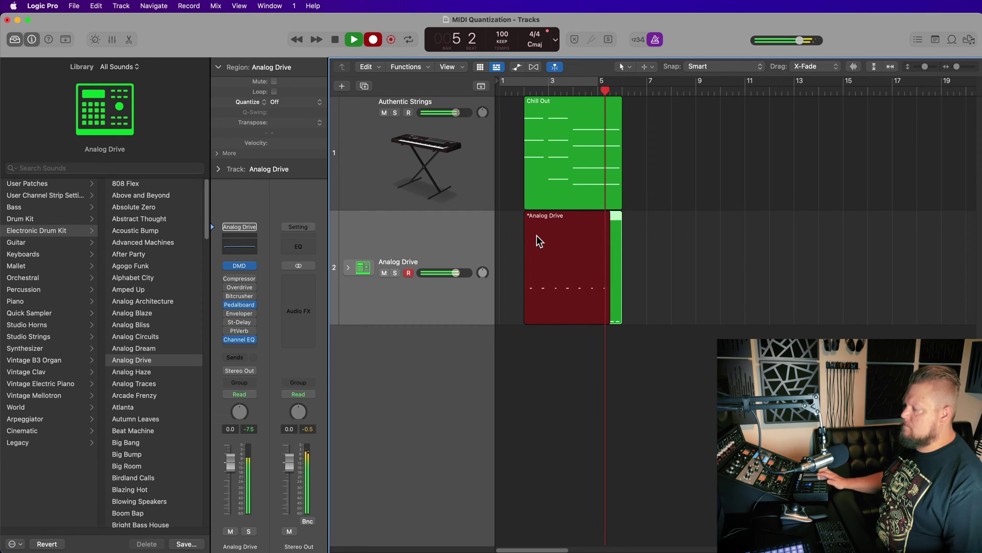
key("space")
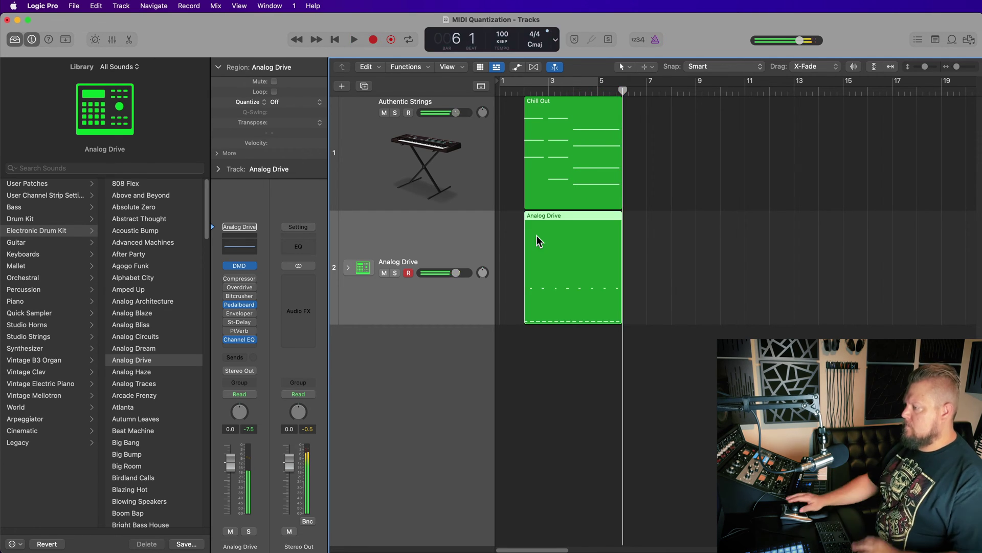
Step: Open the Analog Drive region in the Piano Roll and set Time Quantize to 1/4 Note
double_click(542, 256)
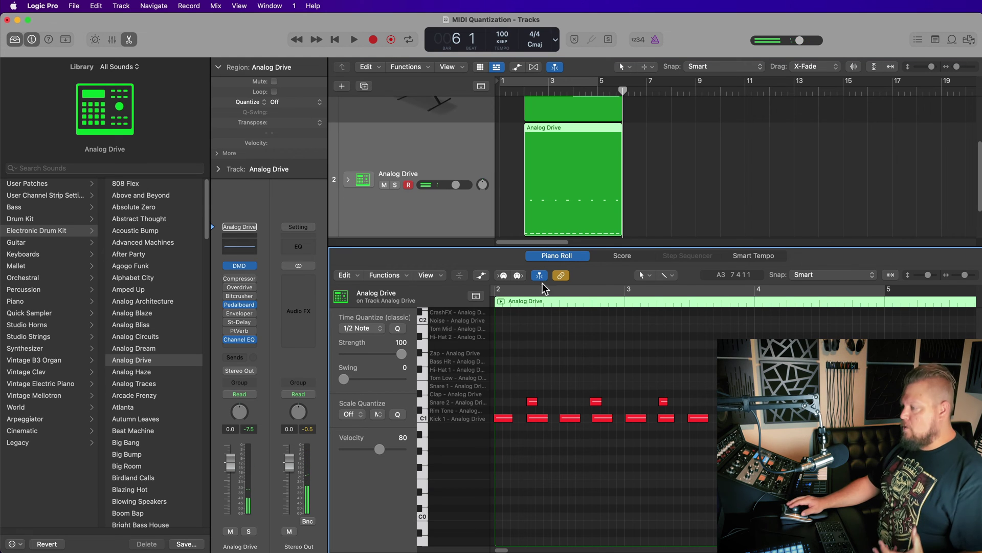
scroll(713, 489, "down", 2)
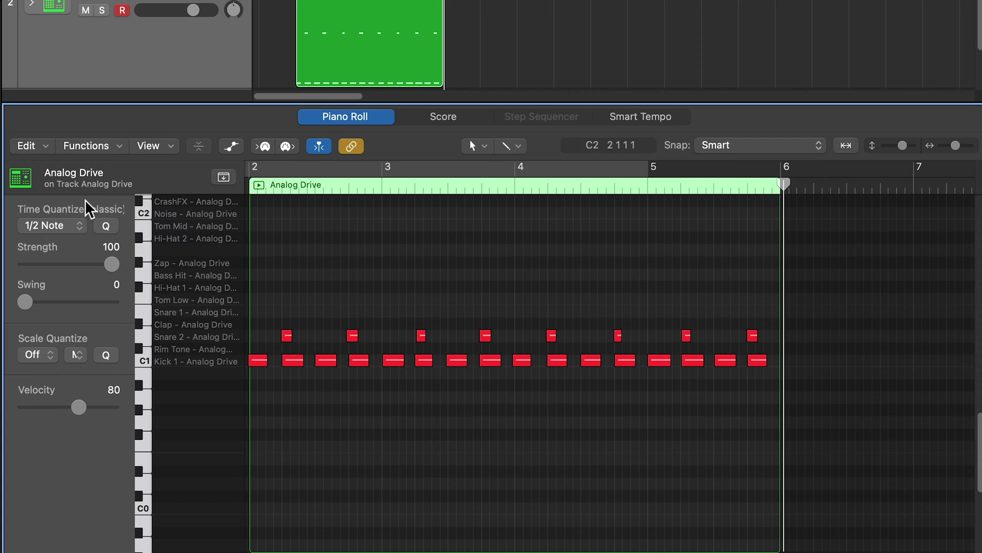
left_click(47, 228)
left_click(72, 247)
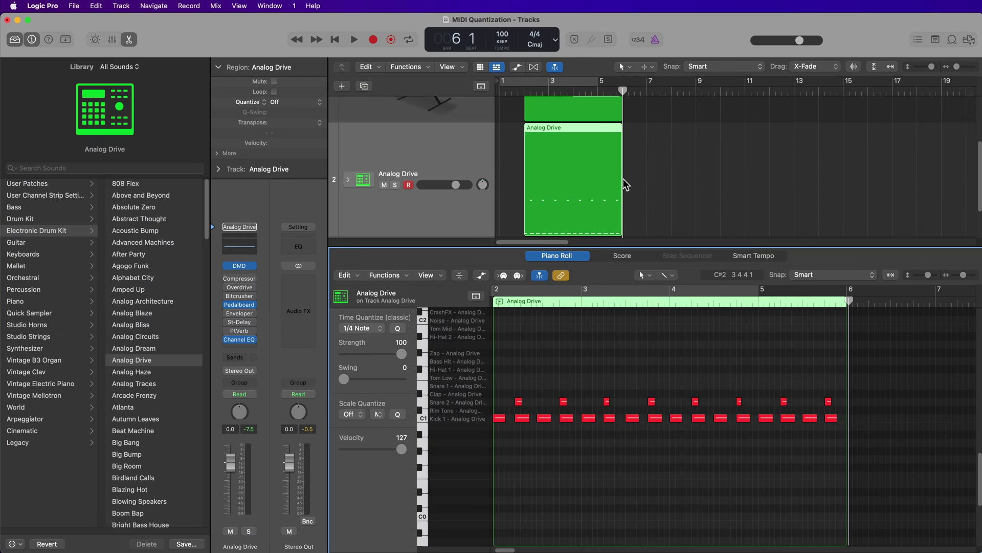
Step: Close the Piano Roll, play from bar 1, and record another pass over the Analog Drive region
left_click(664, 176)
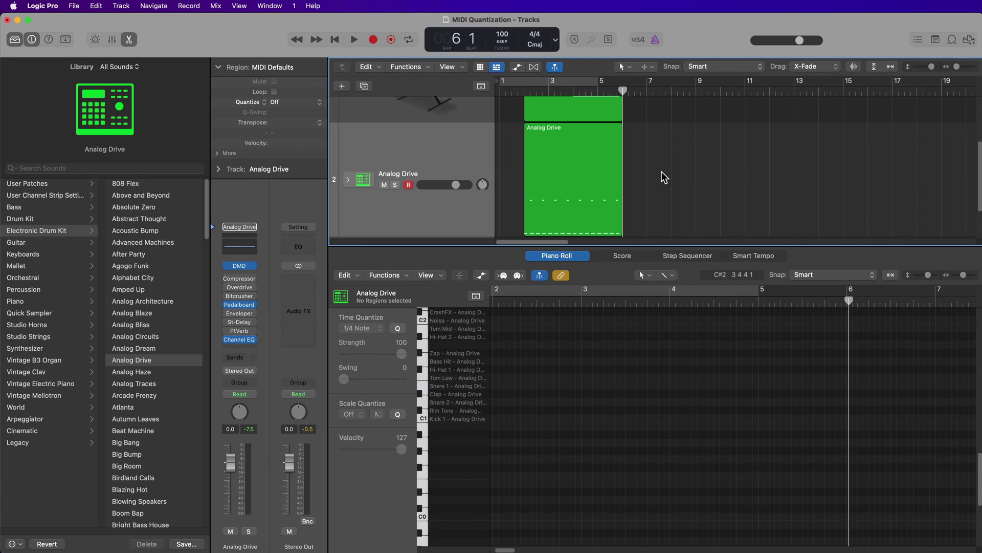
left_click(596, 197)
key("e")
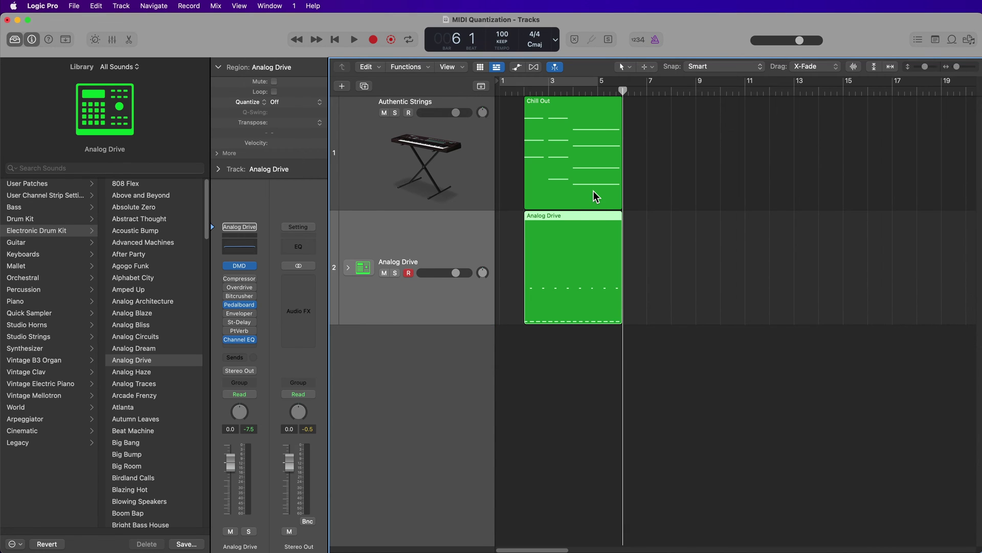
left_click(689, 271)
key("Return")
key("space")
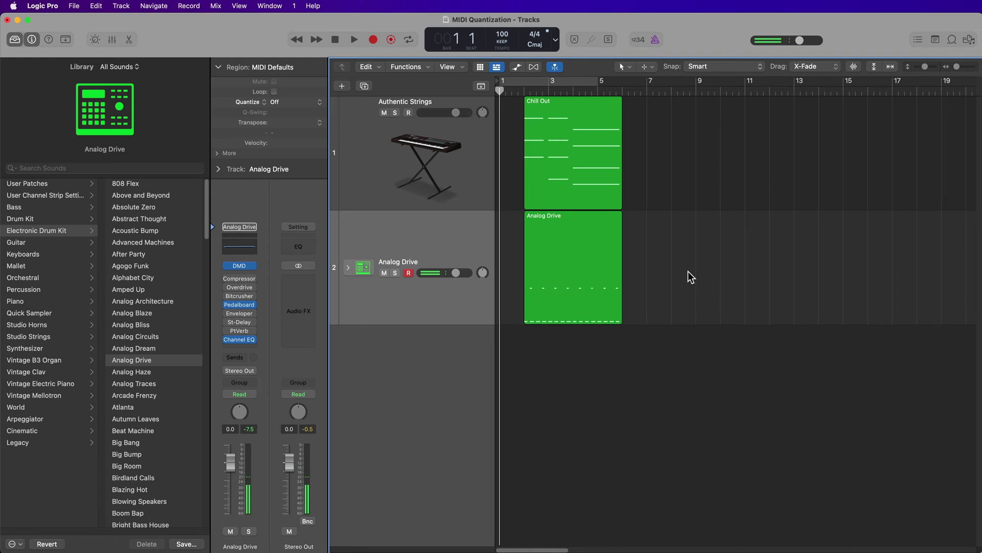
key("r")
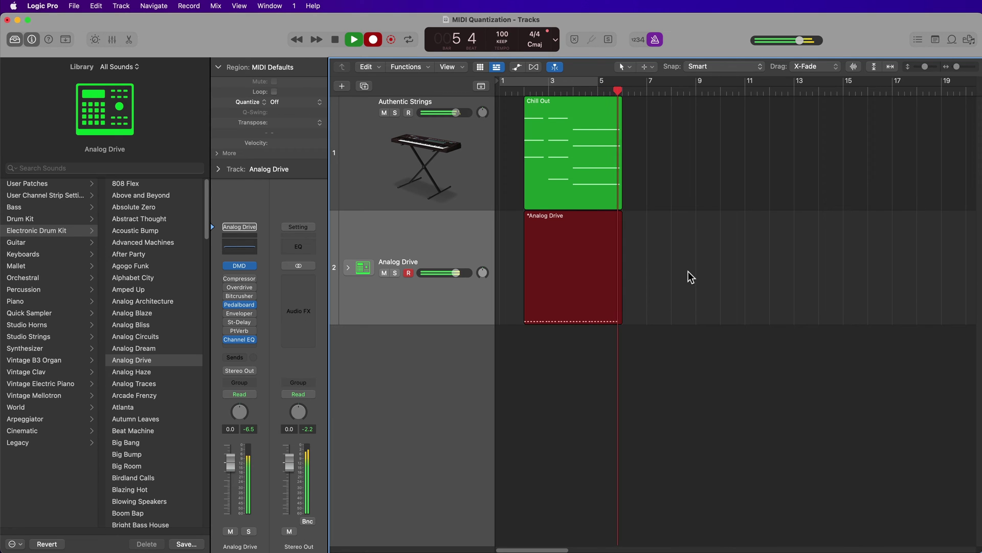
Step: Stop recording, open the drum region, select the Hi-Hat 1 notes and quantize to 1/8 Note
key("space")
double_click(552, 241)
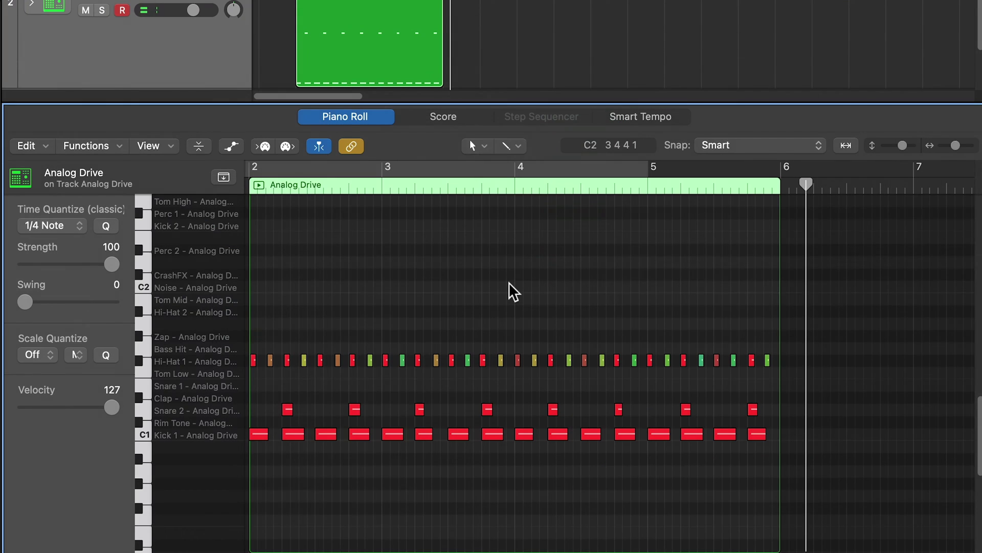
key("super+Right")
key("super+Right")
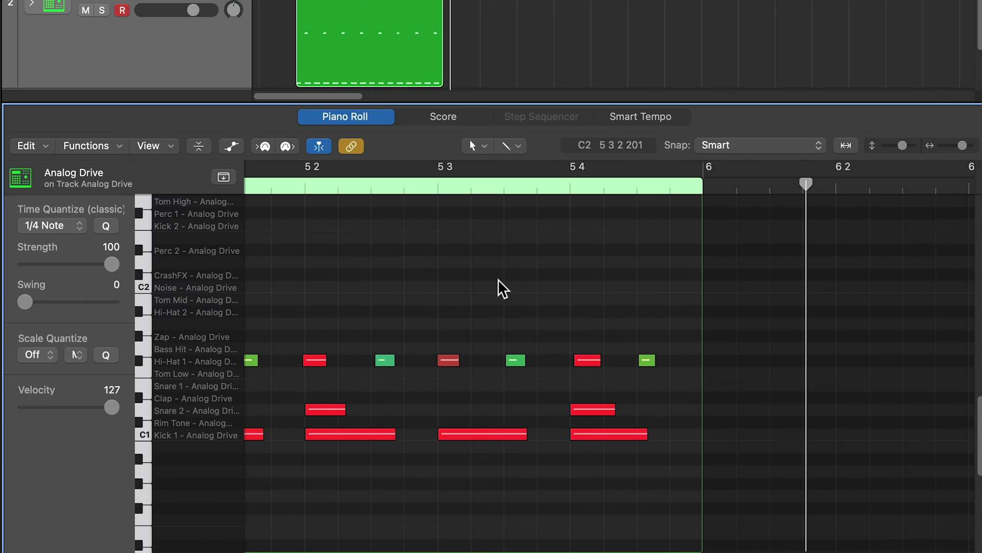
scroll(499, 280, "left", 10)
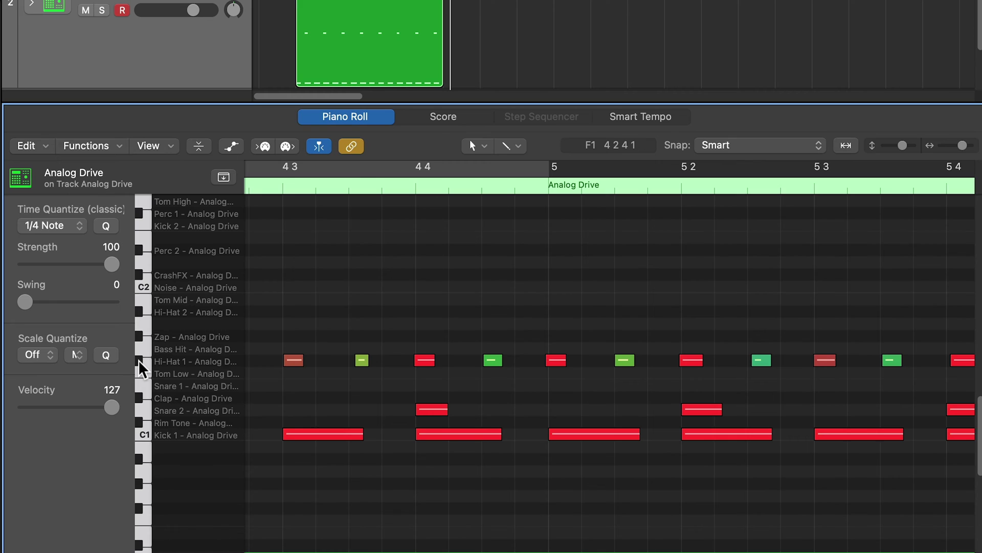
left_click(139, 361)
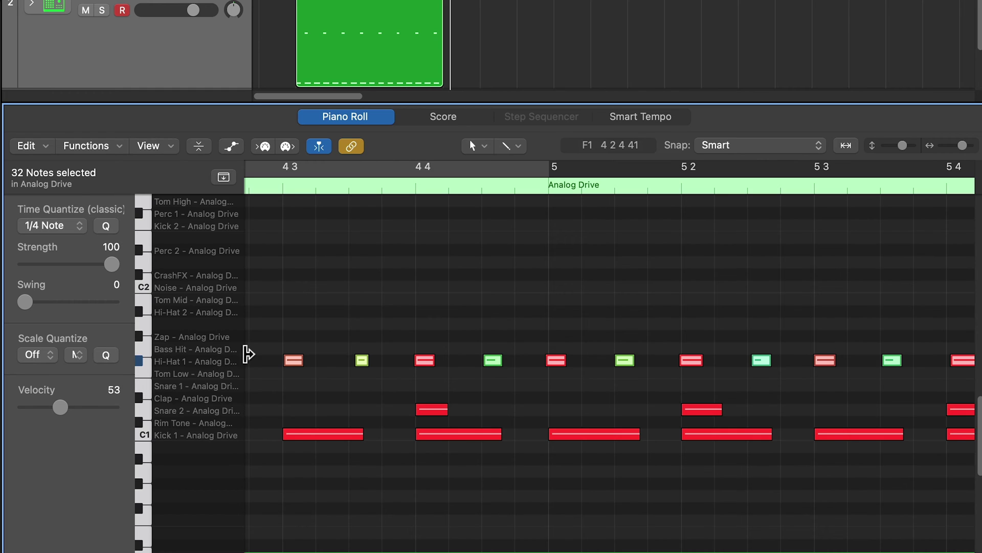
left_click(48, 226)
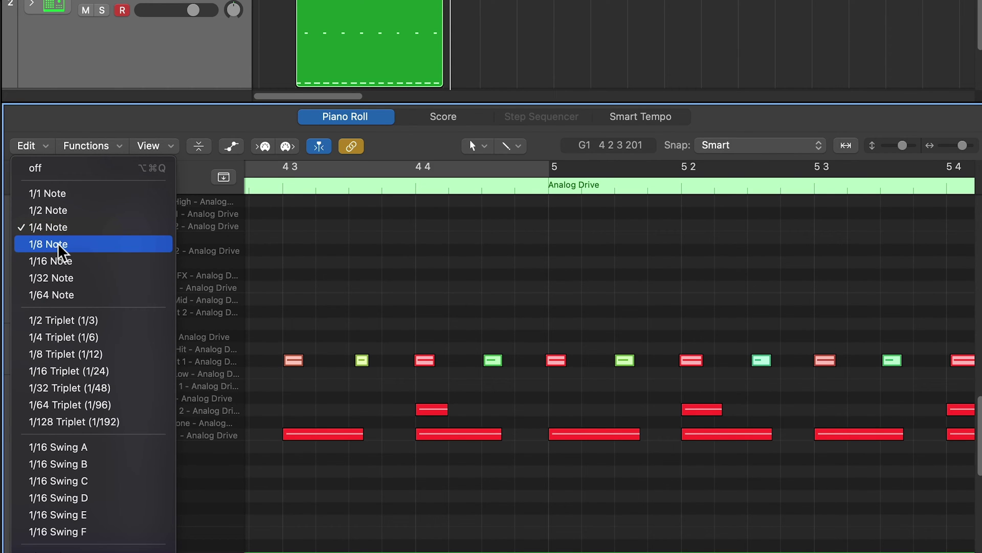
left_click(60, 245)
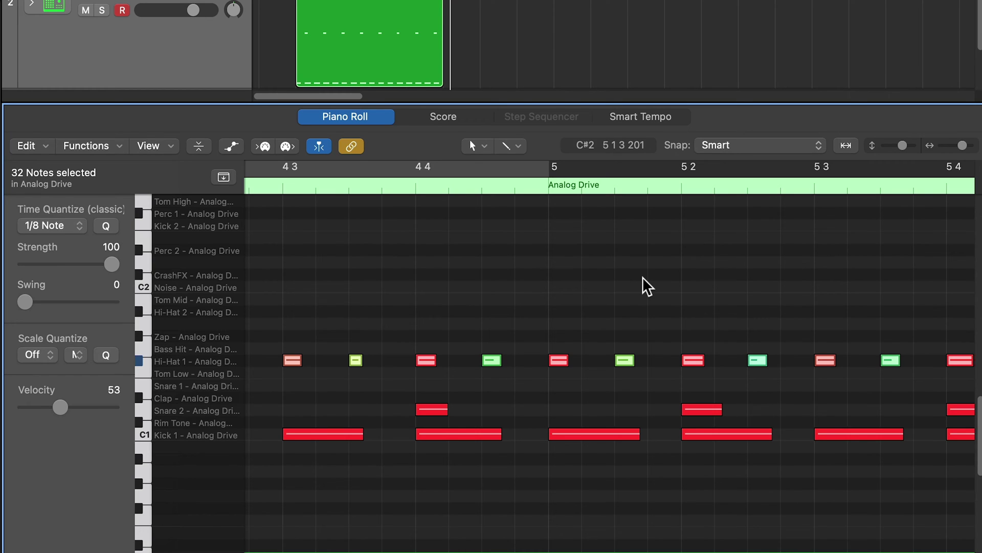
Step: Select all the drum notes and quantize them to 1/2 Note
key("ctrl+h")
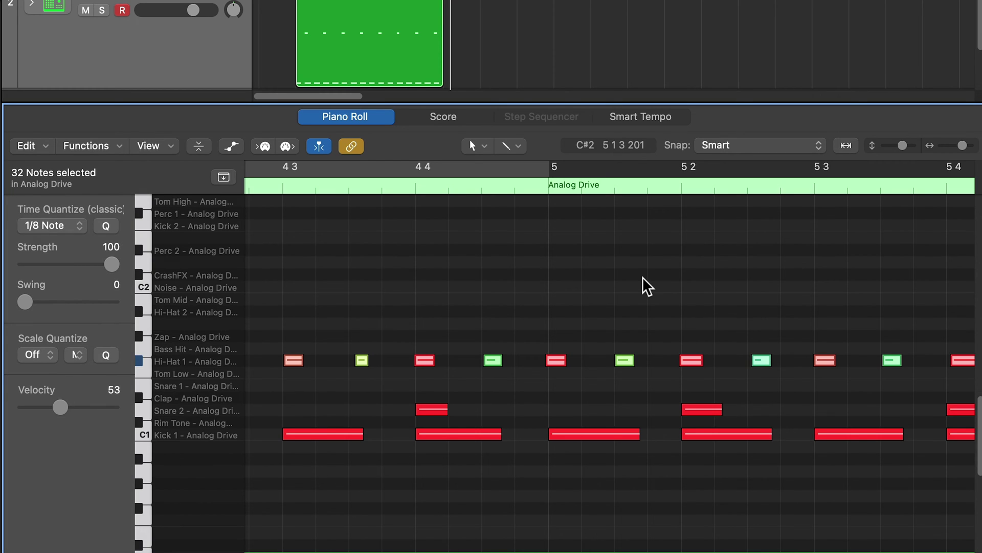
key("super+Left")
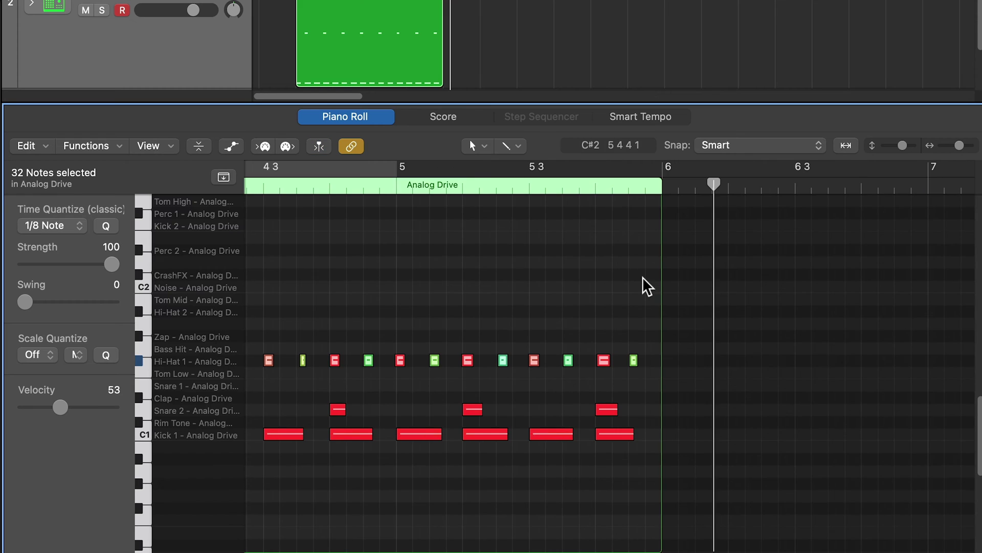
scroll(602, 295, "left", 5)
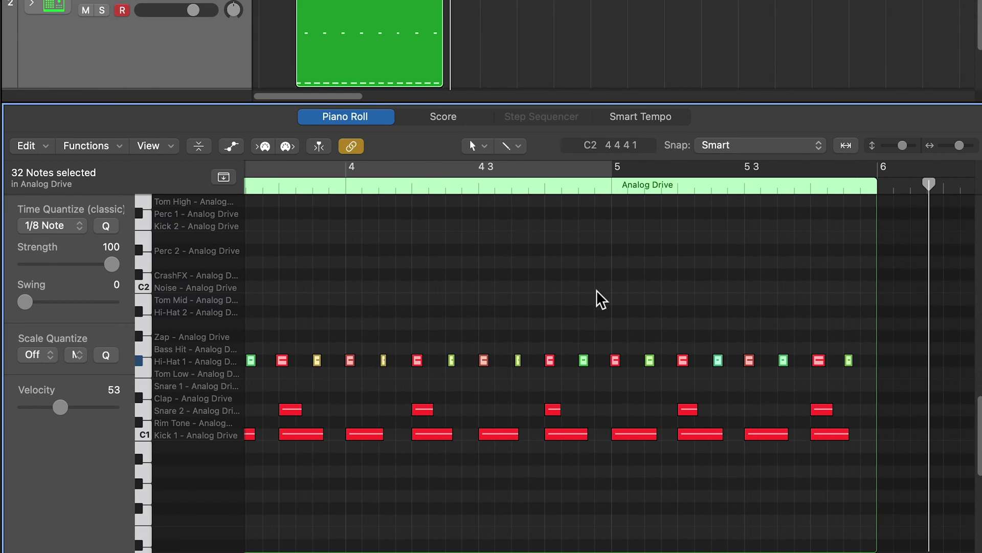
left_click(593, 302)
key("super+a")
scroll(651, 301, "left", 2)
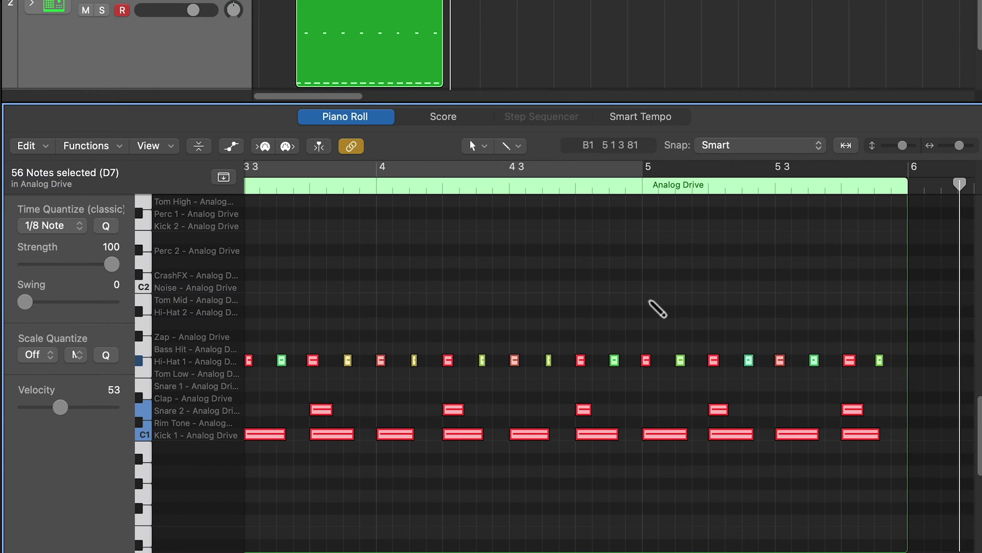
key("super+Left")
scroll(635, 301, "left", 2)
scroll(632, 309, "left", 3)
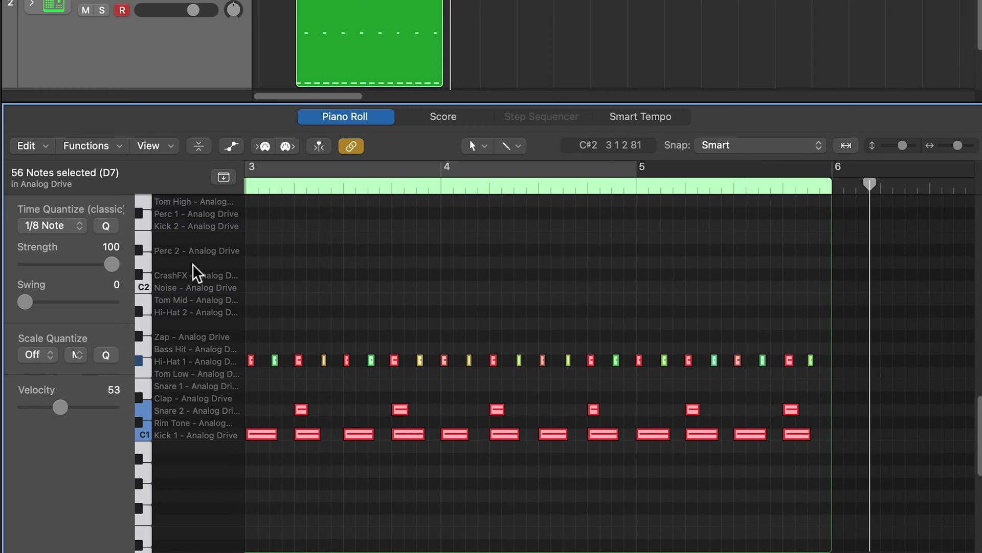
left_click(80, 225)
key("Return")
scroll(351, 303, "left", 8)
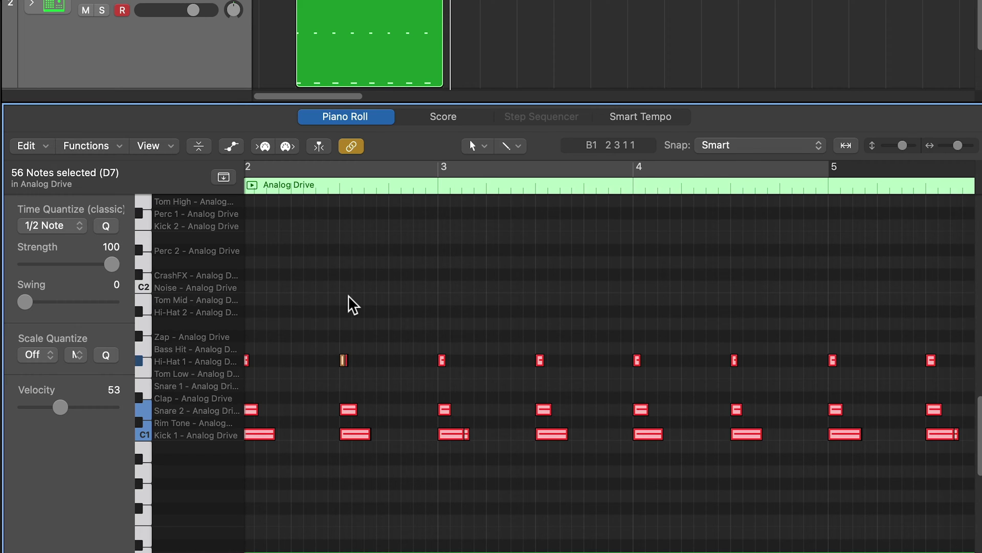
Step: Undo, try 1/4 Note quantizing, undo again, and settle on 1/8 Note
key("super+z")
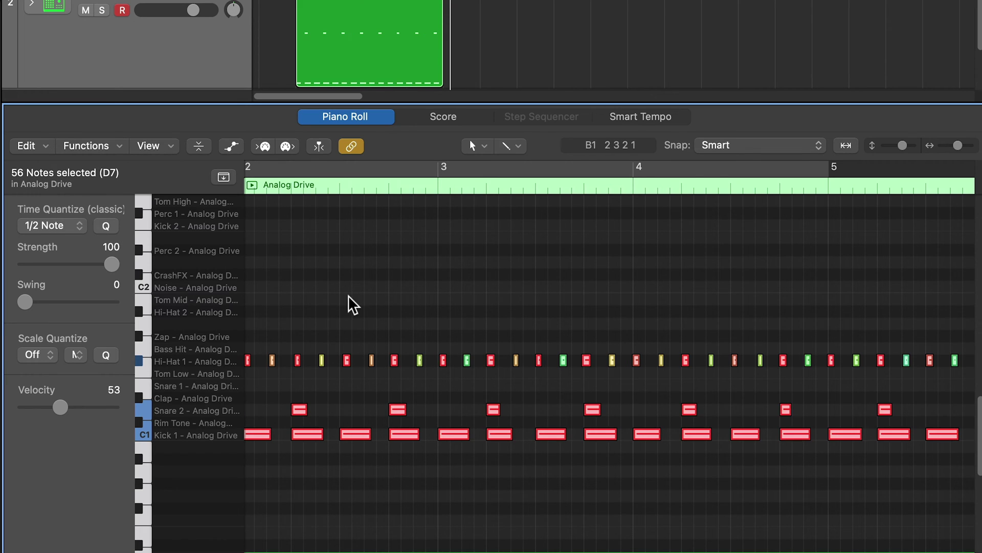
left_click(71, 226)
left_click(71, 244)
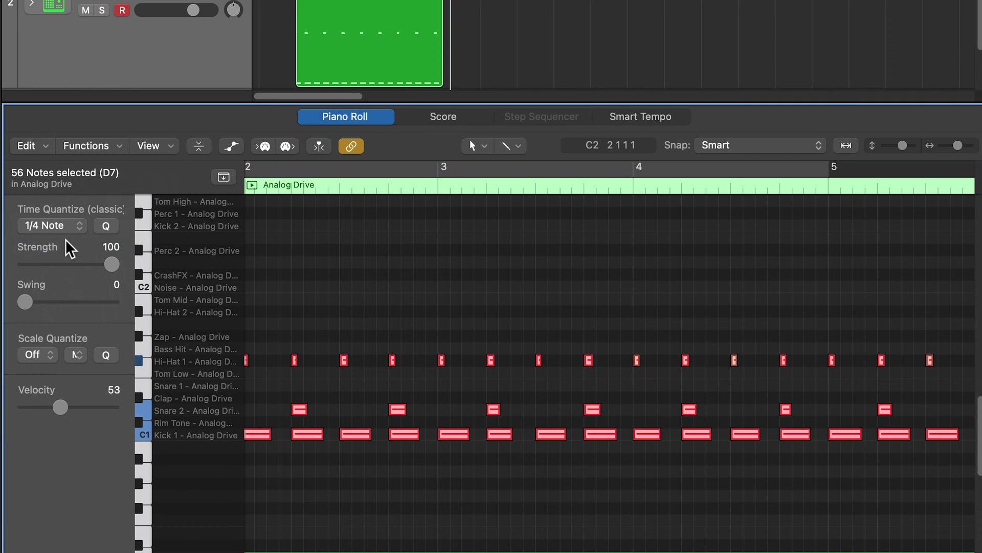
key("super+z")
left_click(54, 225)
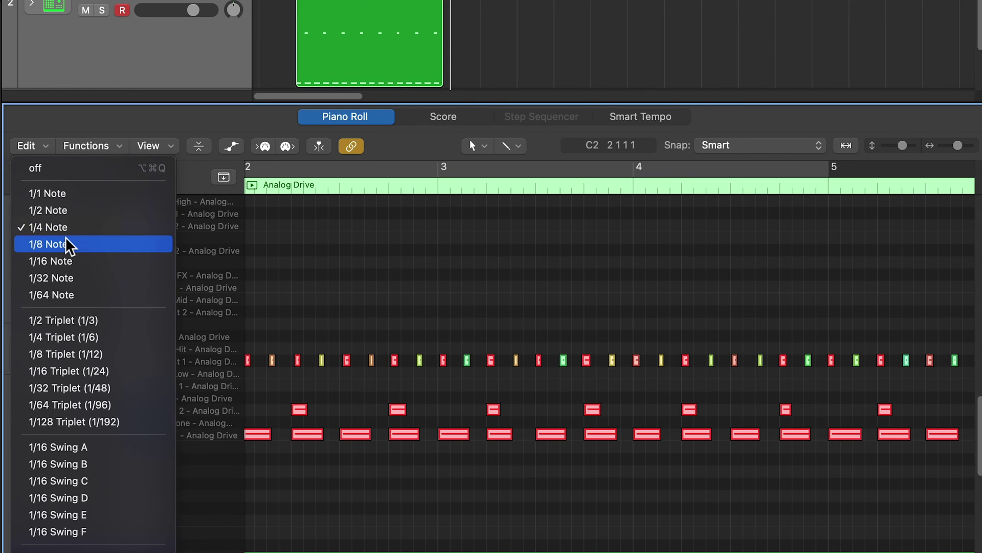
left_click(68, 244)
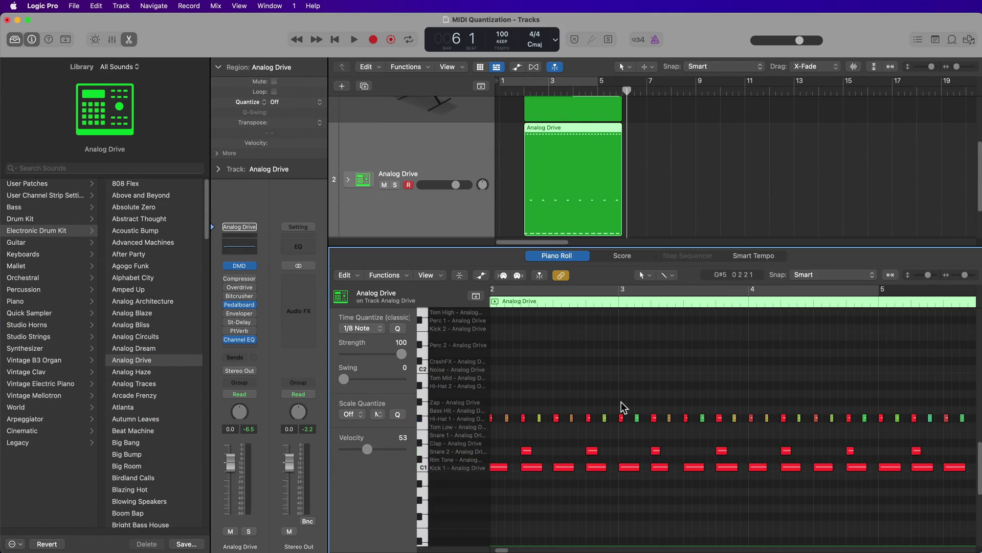
Step: Close the note editor and lower Analog Drive to -3.2 dB and Authentic Strings slightly
key("e")
left_click_drag(456, 273, 449, 272)
left_click_drag(453, 114, 447, 113)
Step: Shrink the track rows and marquee-select both the strings and drum regions
left_click(741, 261)
key("super+Up")
key("super+Up")
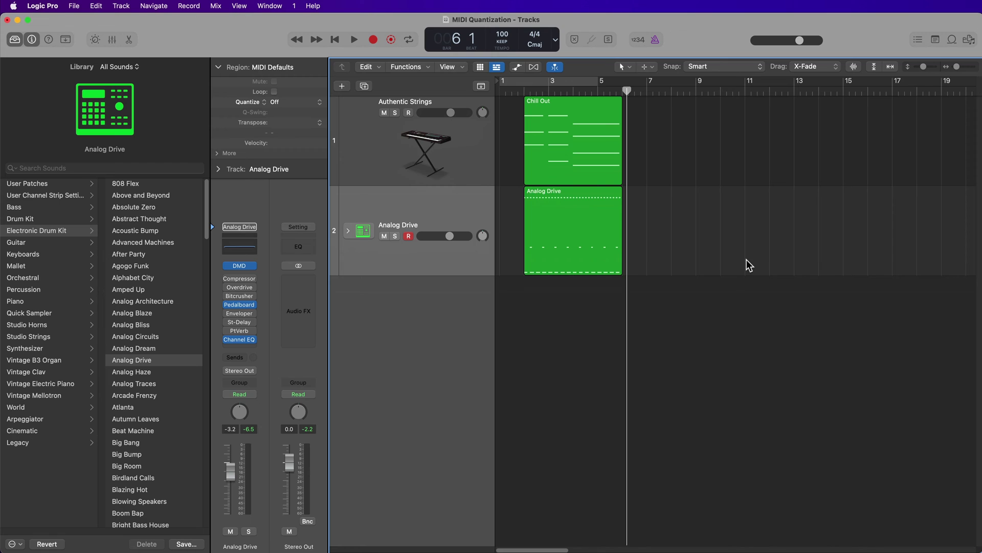
left_click_drag(728, 161, 569, 213)
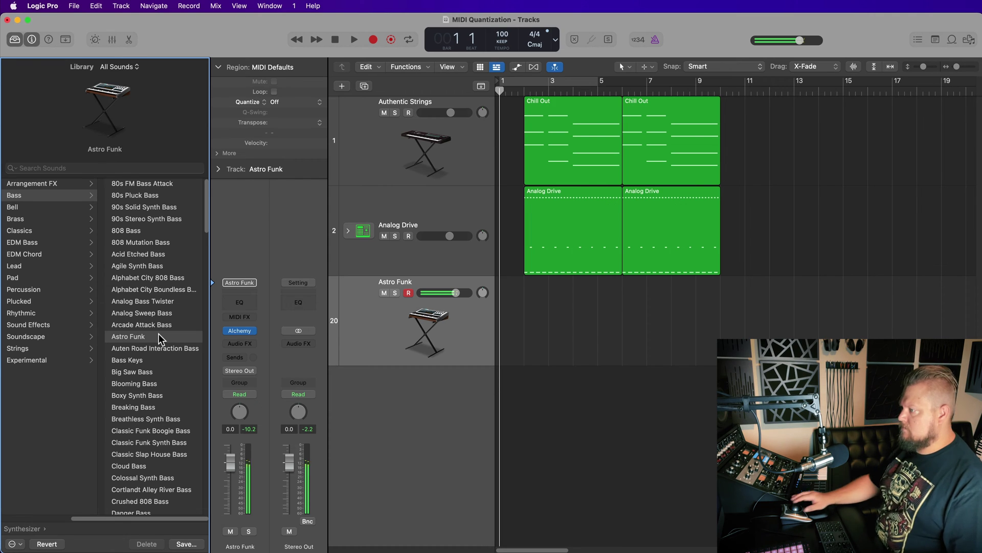
Step: Inspect the first Chill Out region's notes, then close the editor and deselect it
double_click(587, 136)
left_click(560, 478)
scroll(530, 494, "left", 3)
scroll(530, 494, "right", 5)
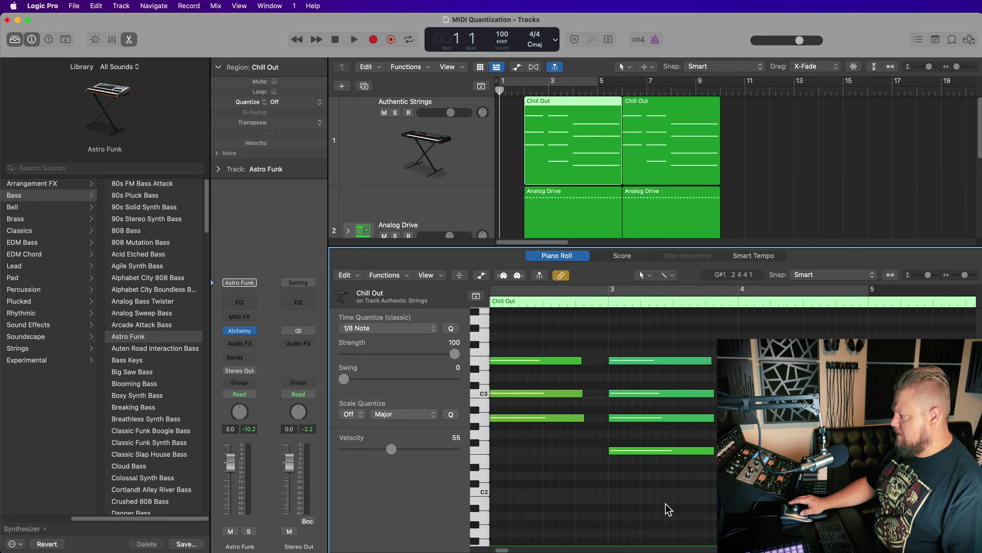
key("e")
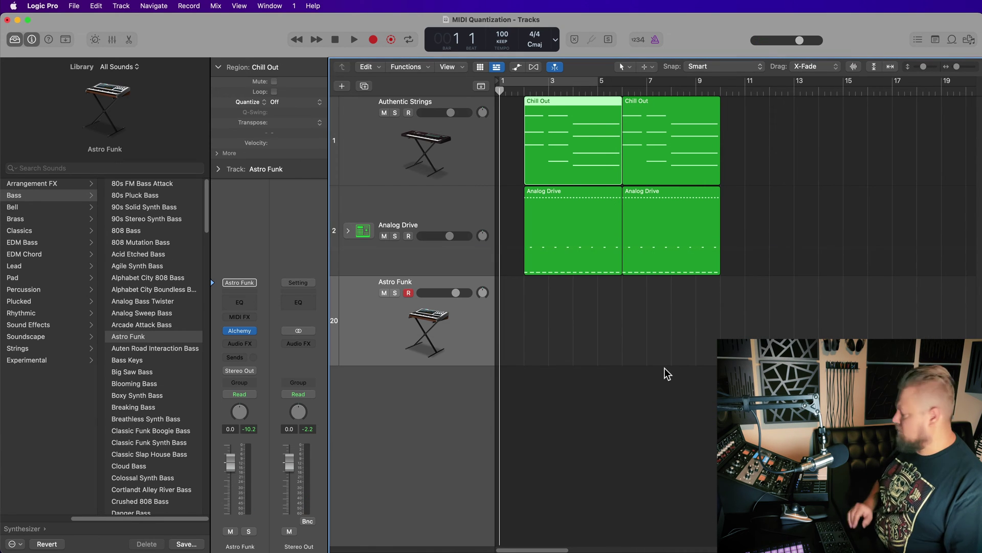
left_click(665, 368)
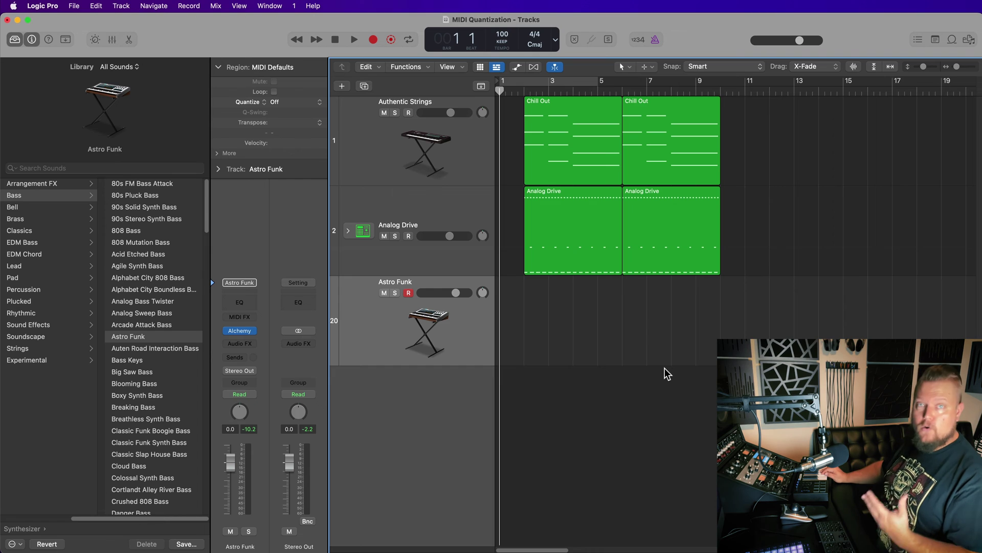
Step: Record a bass take on Astro Funk, then set Authentic Strings volume to -14.2 dB
key("r")
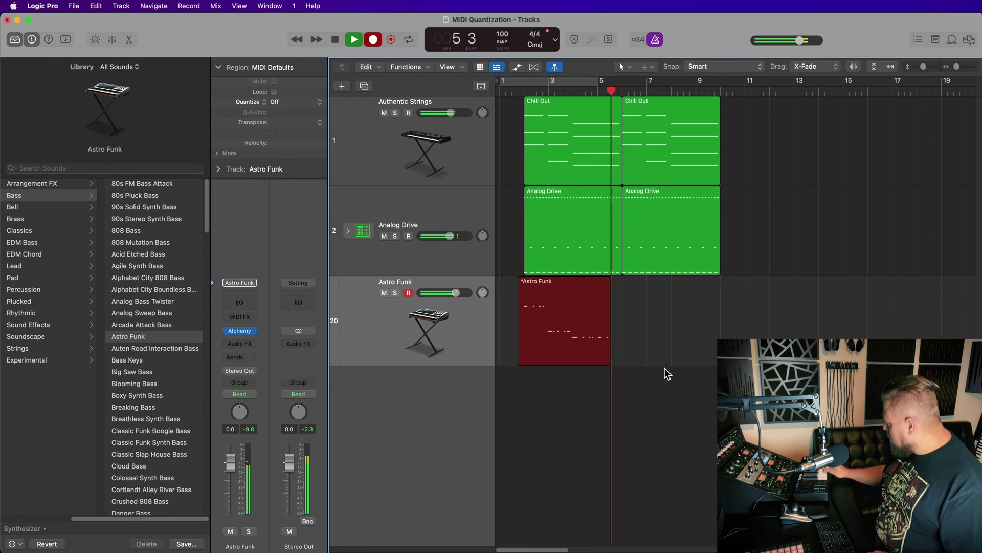
key("space")
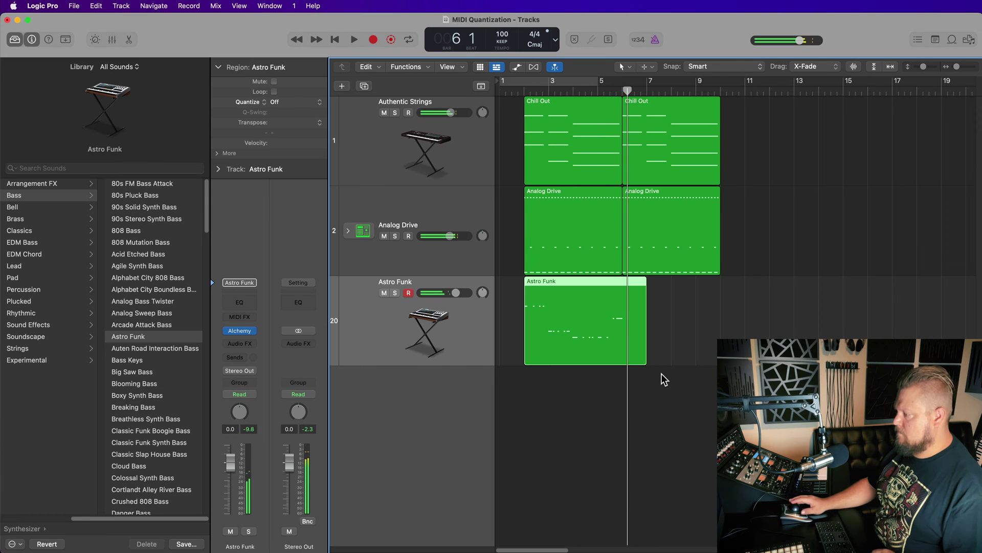
left_click(450, 143)
left_click_drag(454, 120, 438, 120)
left_click(524, 87)
Step: Open the Astro Funk notes, switch the display to Custom SMPTE and tempo, and zoom on bars 2–3
double_click(566, 309)
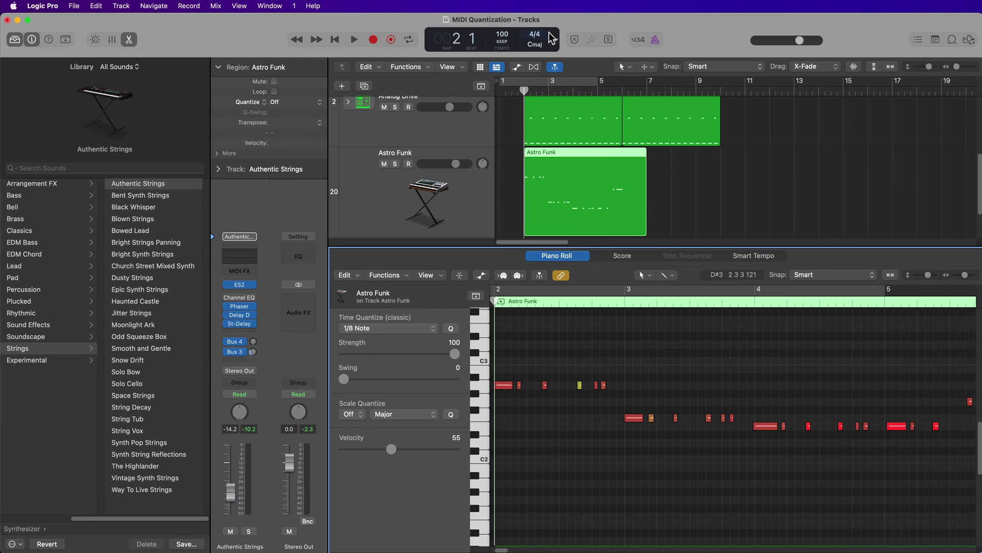
left_click(553, 38)
left_click(572, 109)
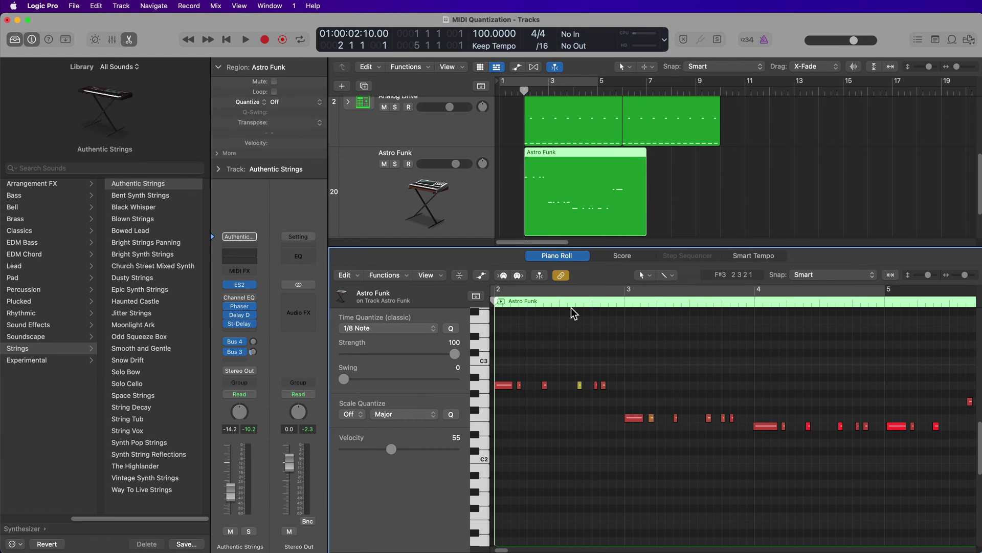
left_click(591, 301)
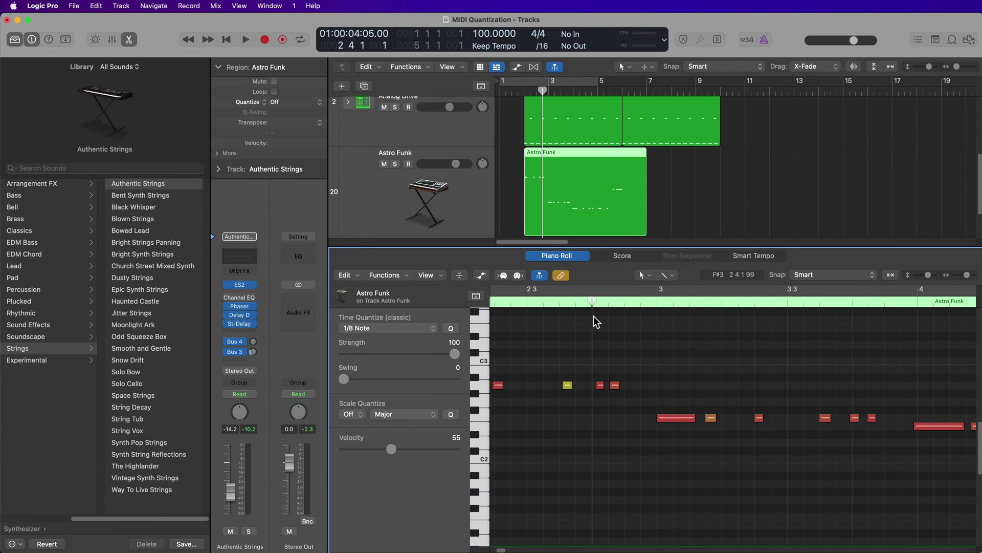
key("super+Right")
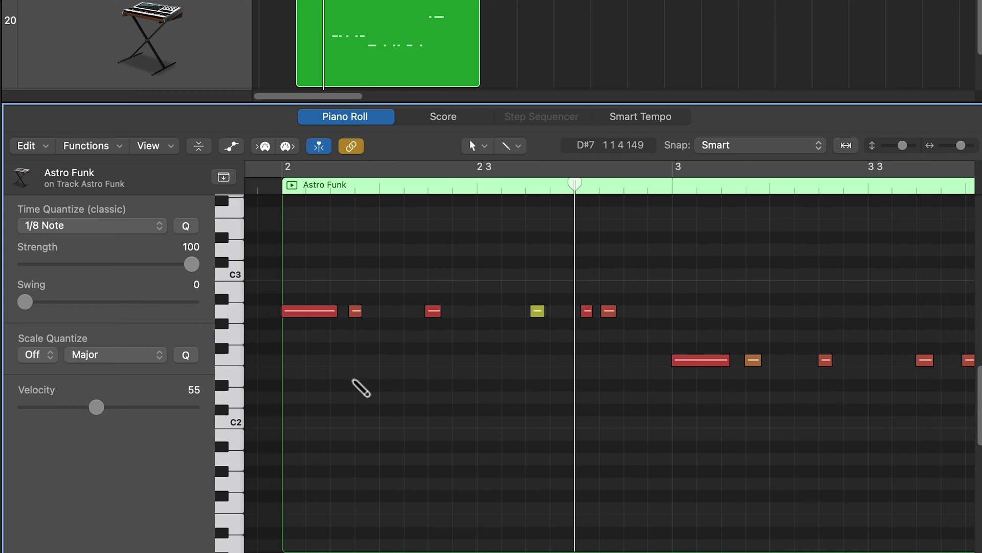
Step: Compare the 23 bass notes quantized to 1/8 Note against the original, ending undone
key("super+a")
key("q")
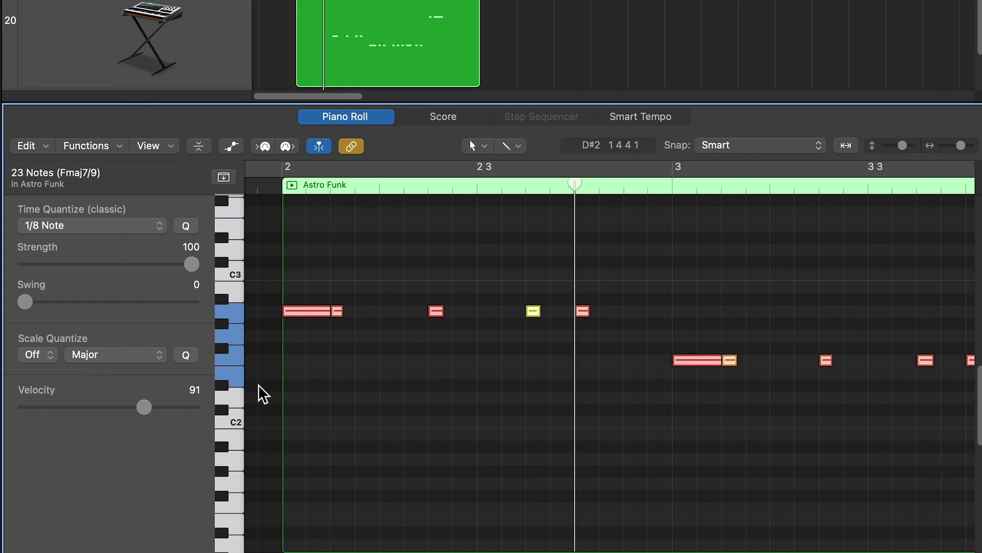
key("super+z")
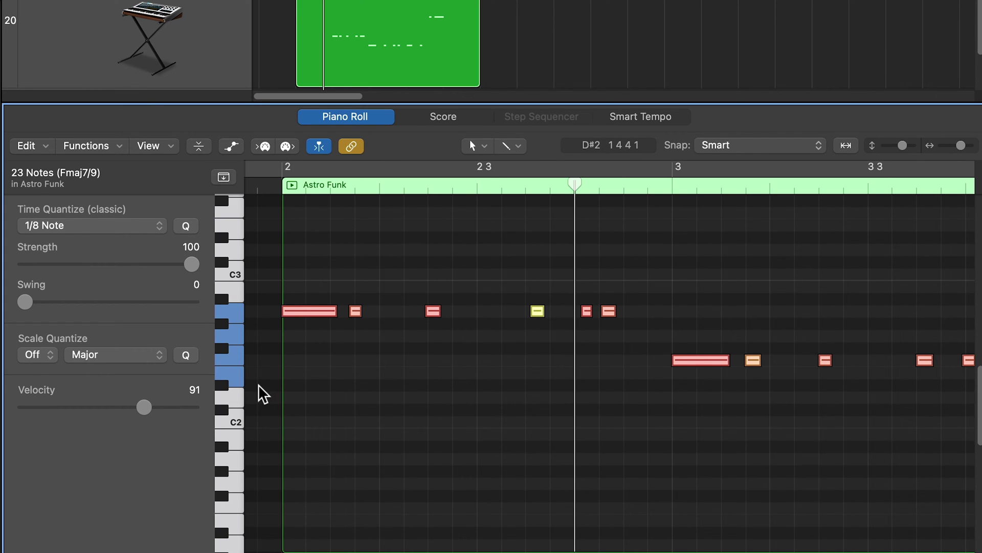
key("q")
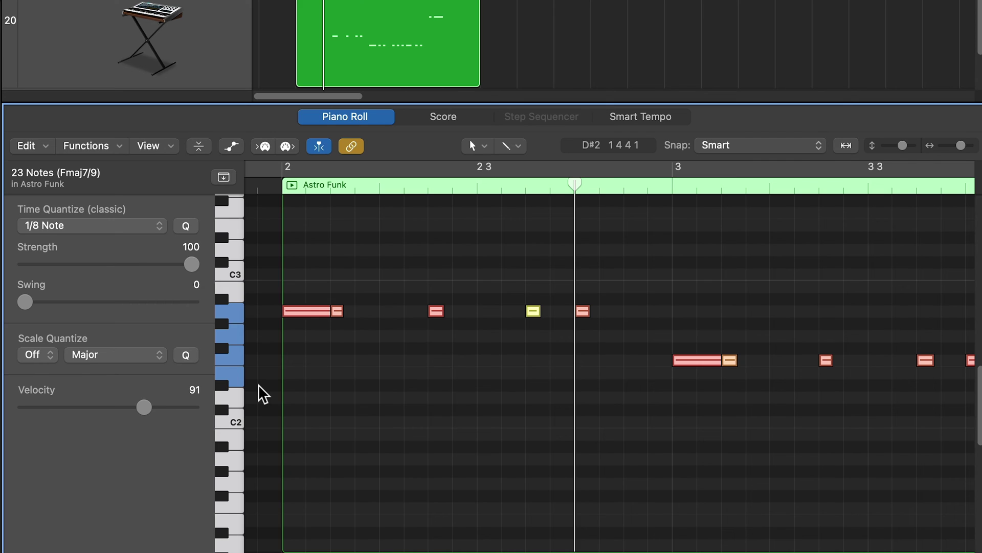
key("super+z")
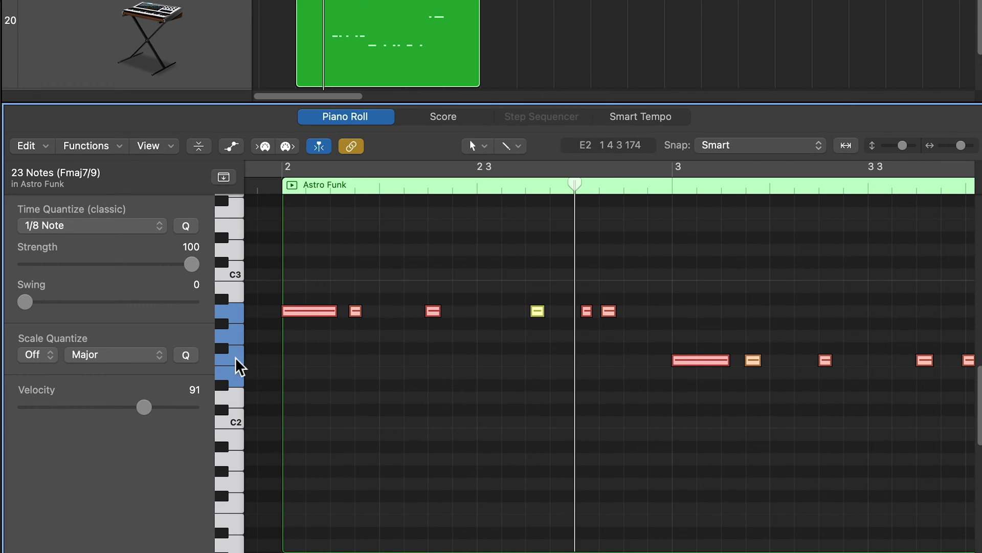
Step: Quantize all 23 bass notes to 1/16 Note
left_click(373, 261)
left_click(160, 227)
left_click(134, 246)
key("super+a")
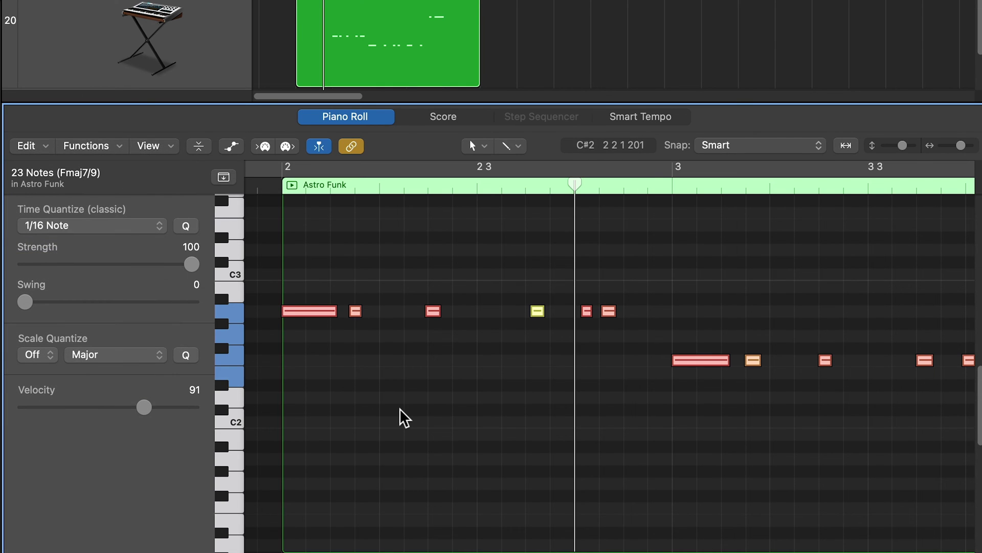
key("q")
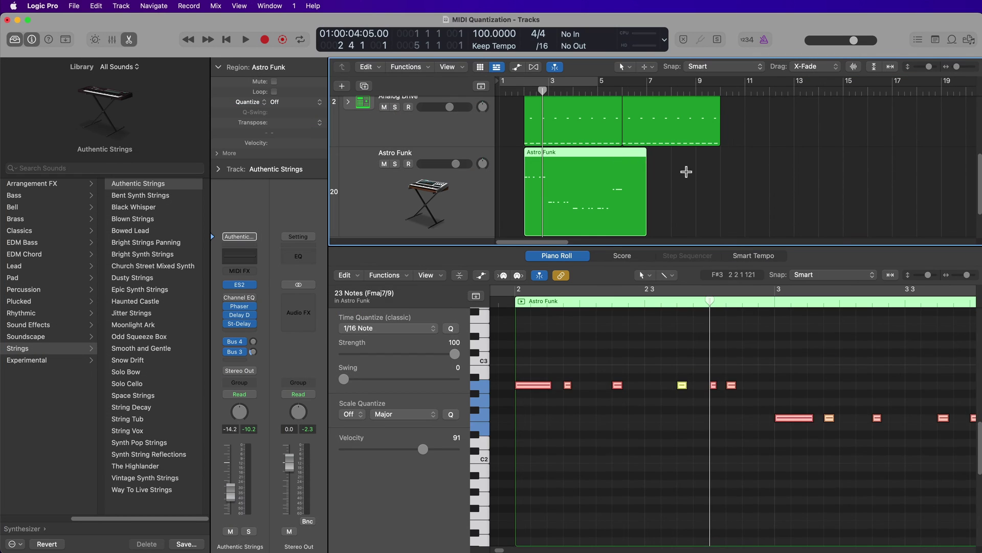
Step: Delete the later part of the Astro Funk region, then restore it with undo
left_click_drag(702, 169, 620, 191)
key("Delete")
key("cmd+z")
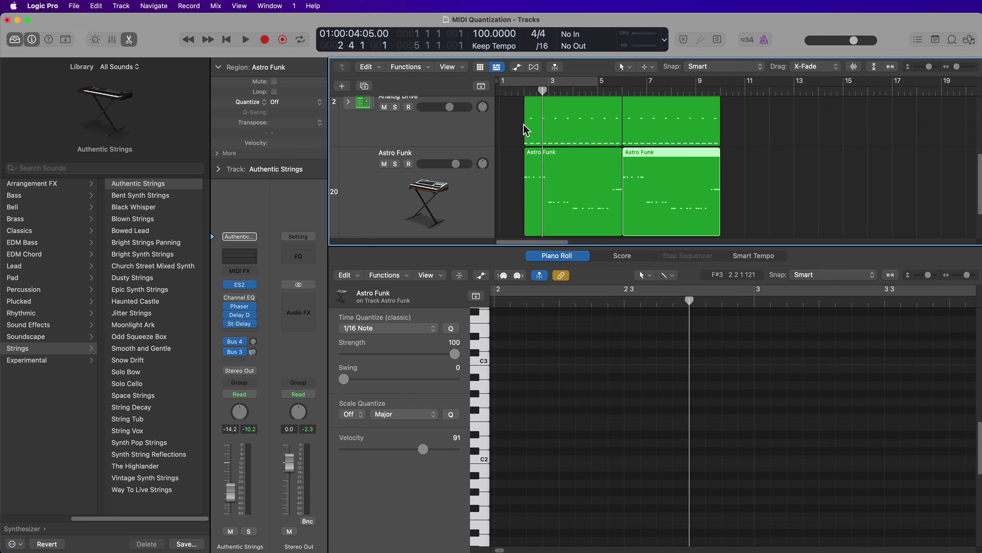
Step: Cycle over all four regions and play back, closing the Astro Funk note editor
key("cmd+a")
key("cmd+u")
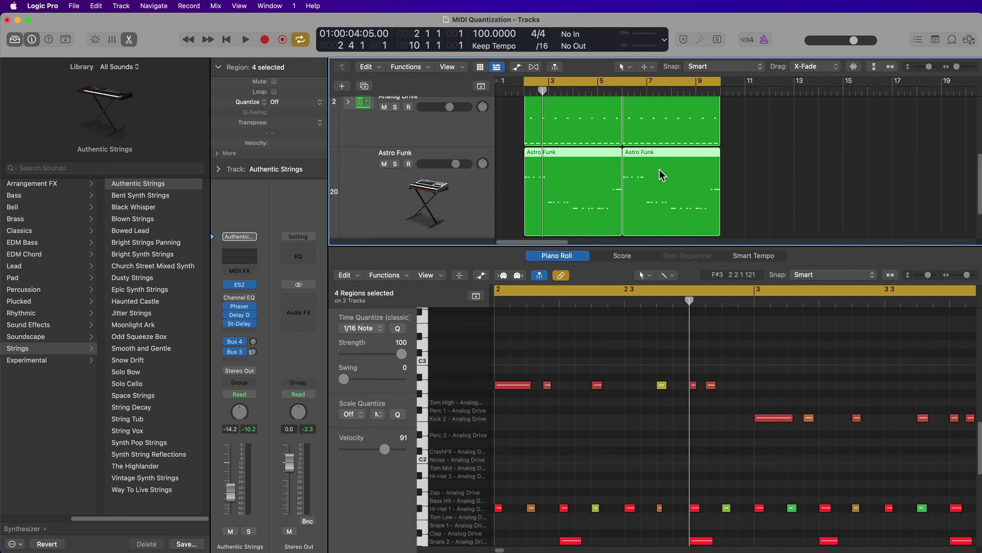
left_click(559, 195)
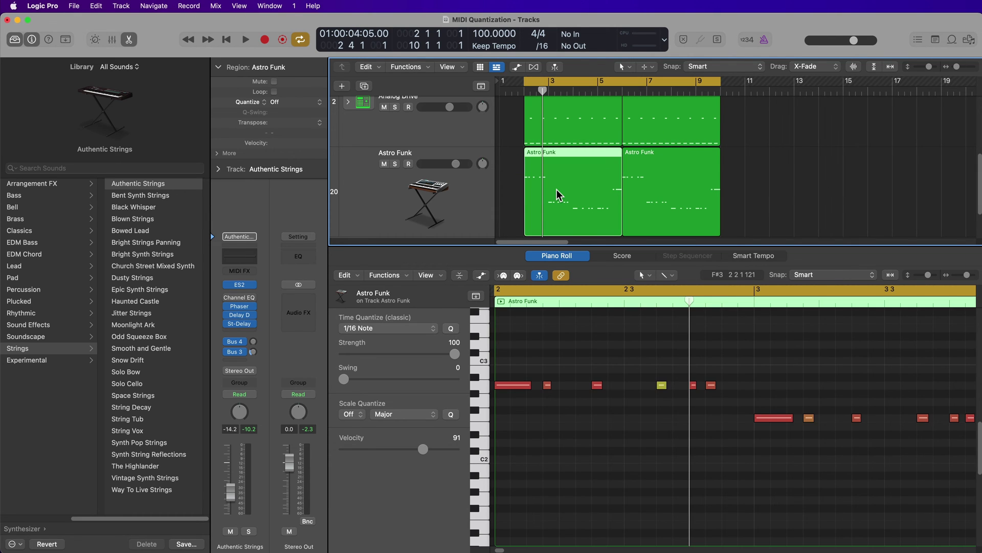
key("space")
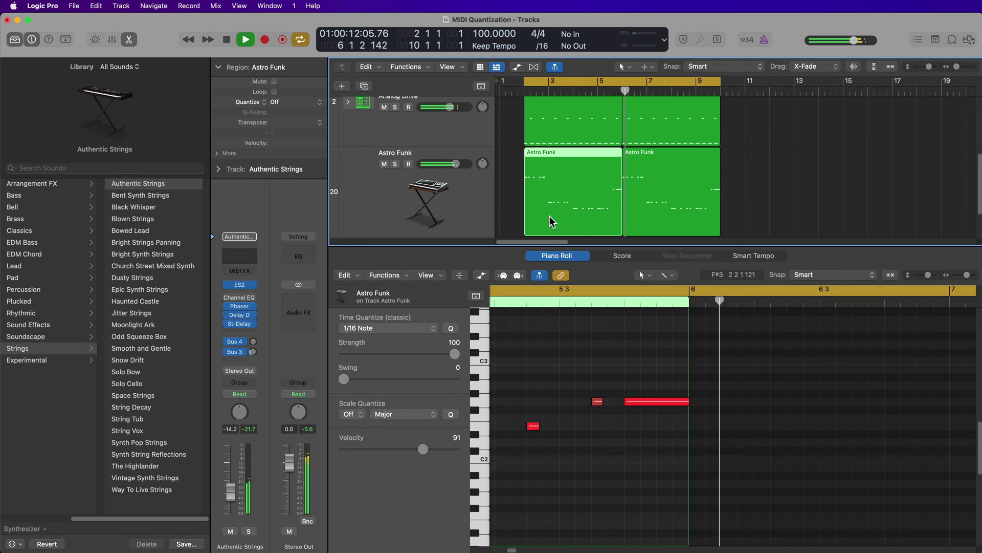
key("p")
left_click(761, 456)
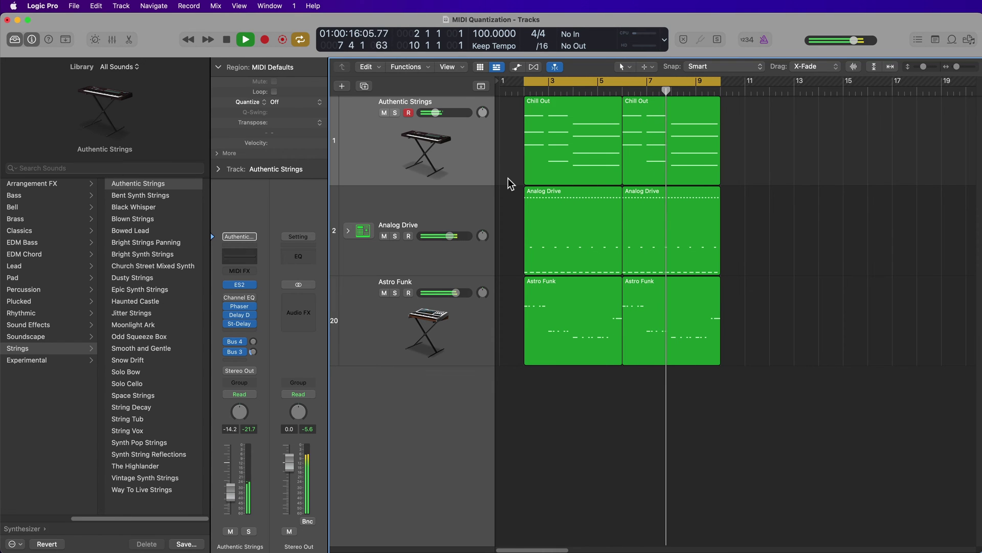
Step: Stop playback, confirm Astro Funk's quantize stays at 1/16 Note, and close the editor
key("space")
left_click(543, 311)
key("p")
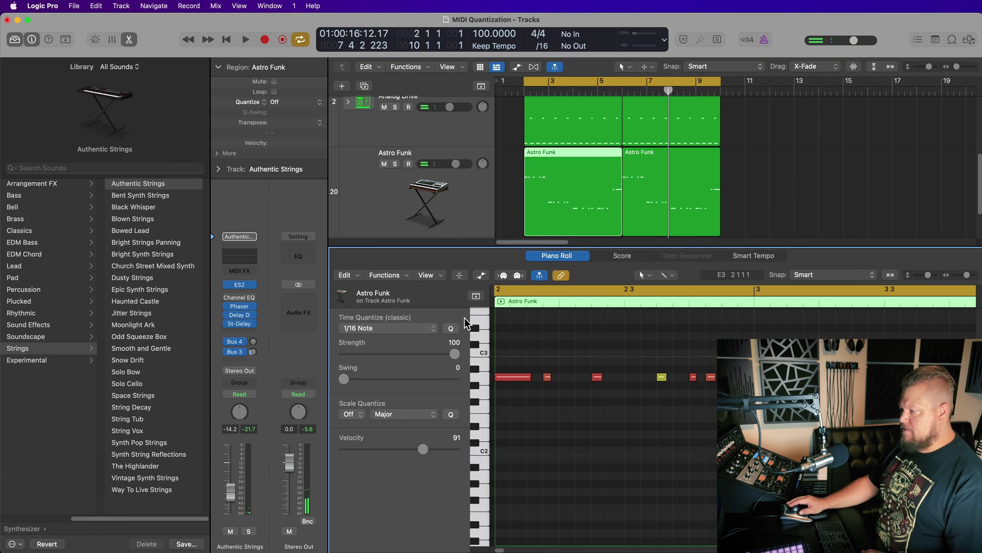
left_click(419, 328)
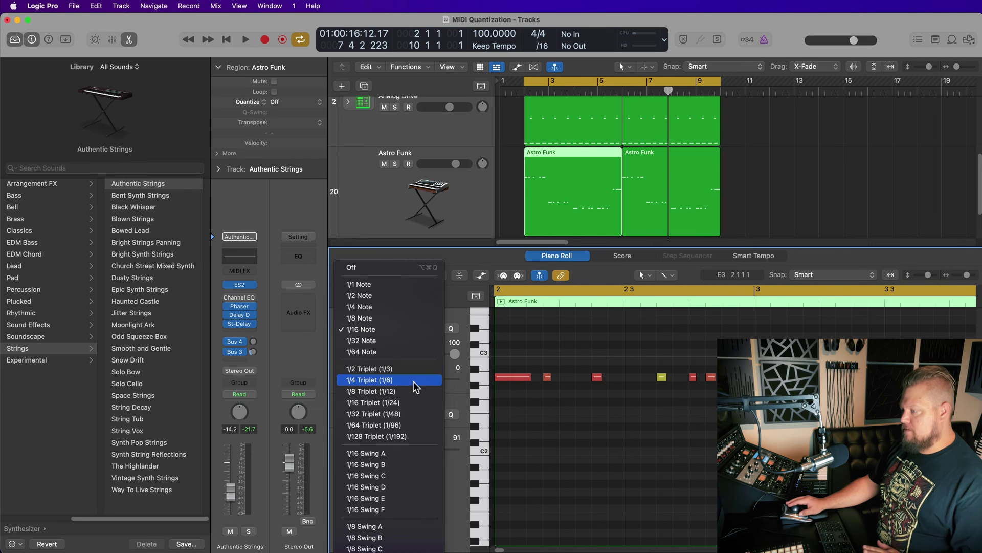
left_click(588, 446)
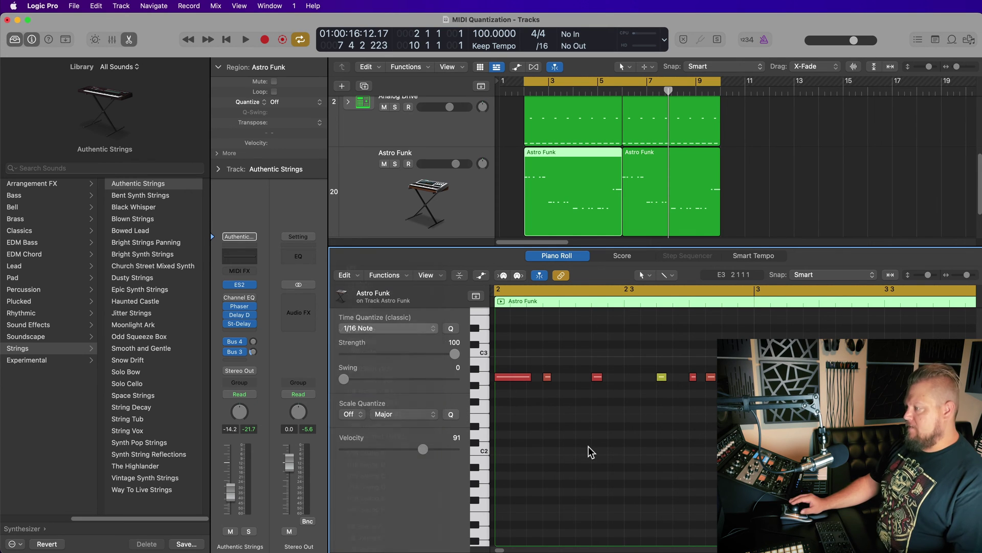
key("e")
left_click(591, 456)
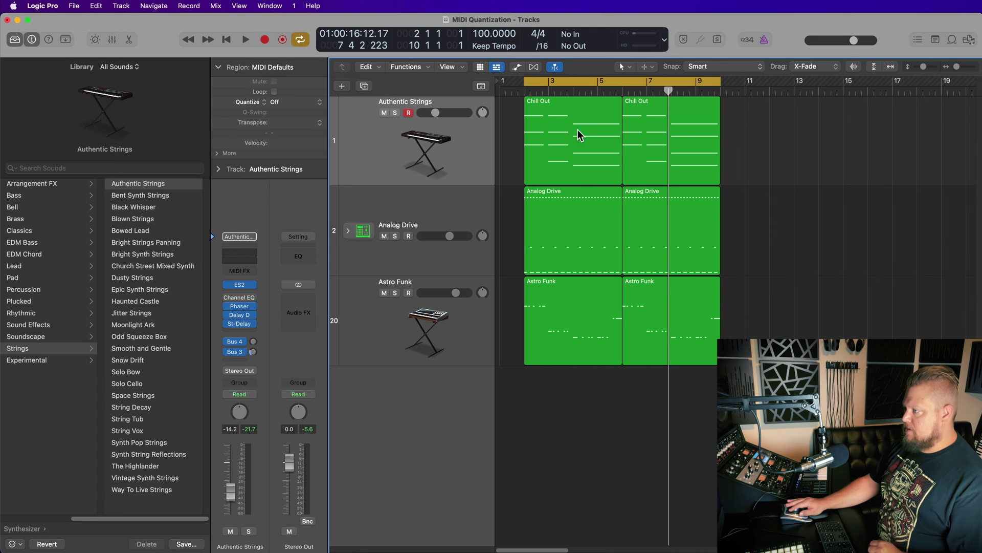
Step: Delete the Analog Drive and Astro Funk regions, turn off cycle, and place the playhead at bar 2
left_click_drag(775, 246, 581, 324)
key("Delete")
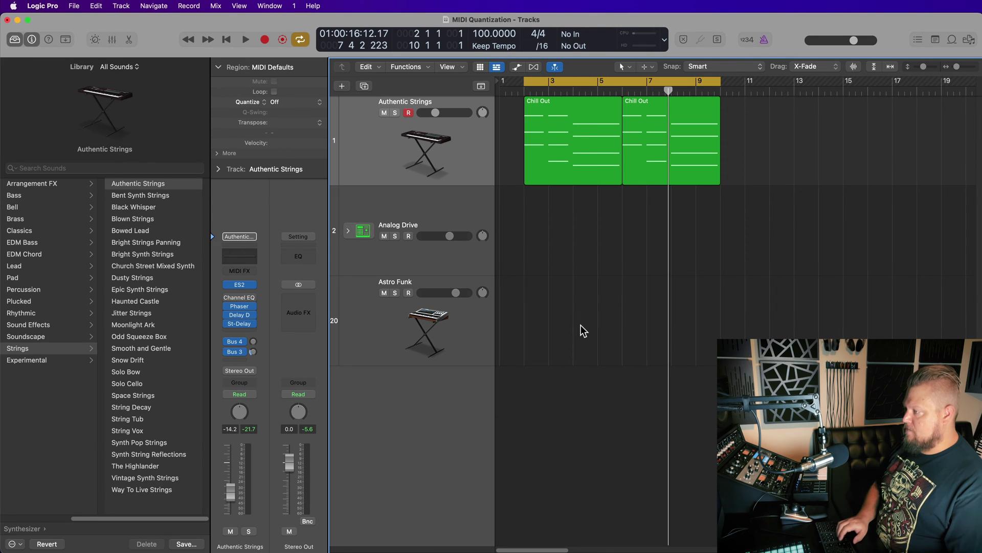
key("Return")
key("c")
left_click(524, 90)
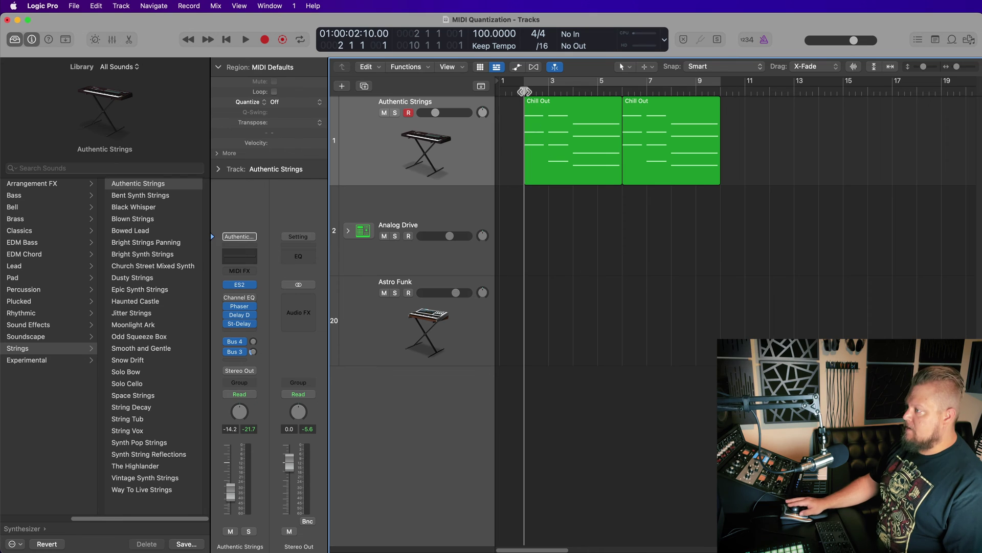
Step: Set the division to /12 and start recording on the Analog Drive track
left_click(542, 46)
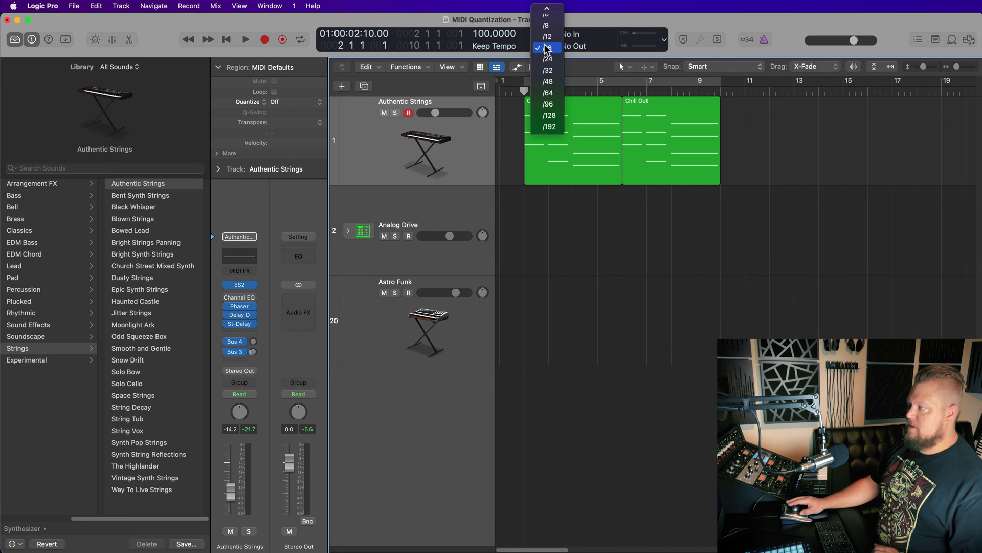
left_click(558, 38)
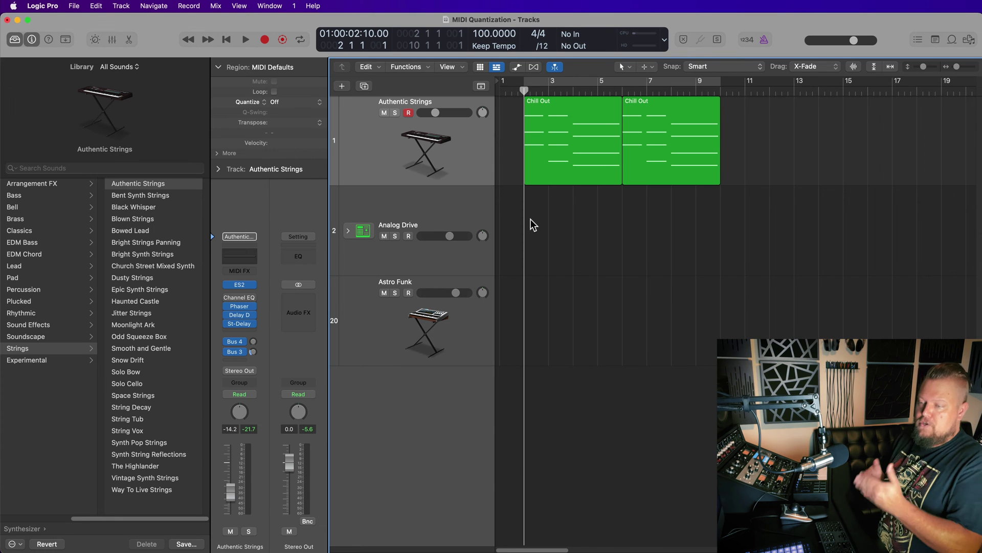
left_click(502, 233)
key("r")
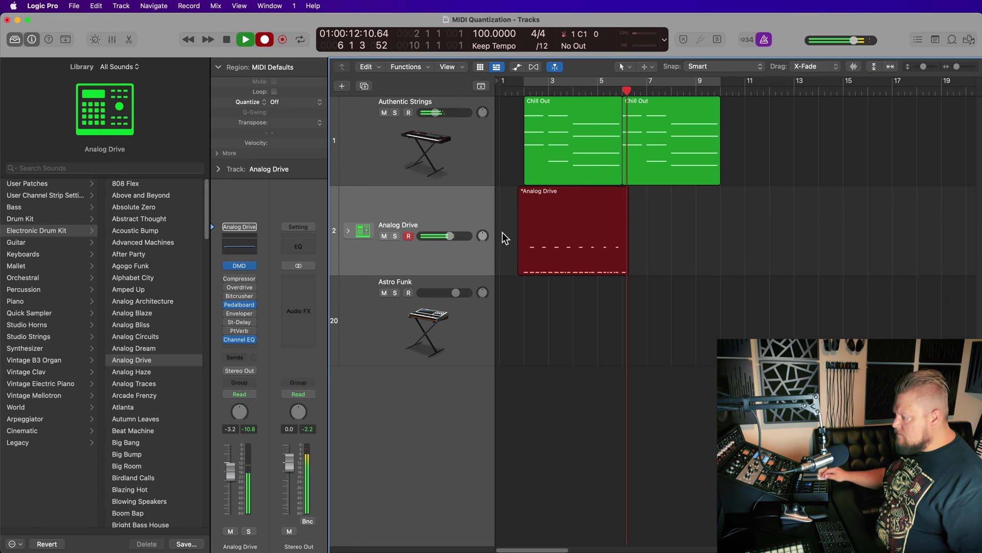
Step: Stop the first drum take and record another take on Analog Drive
key("space")
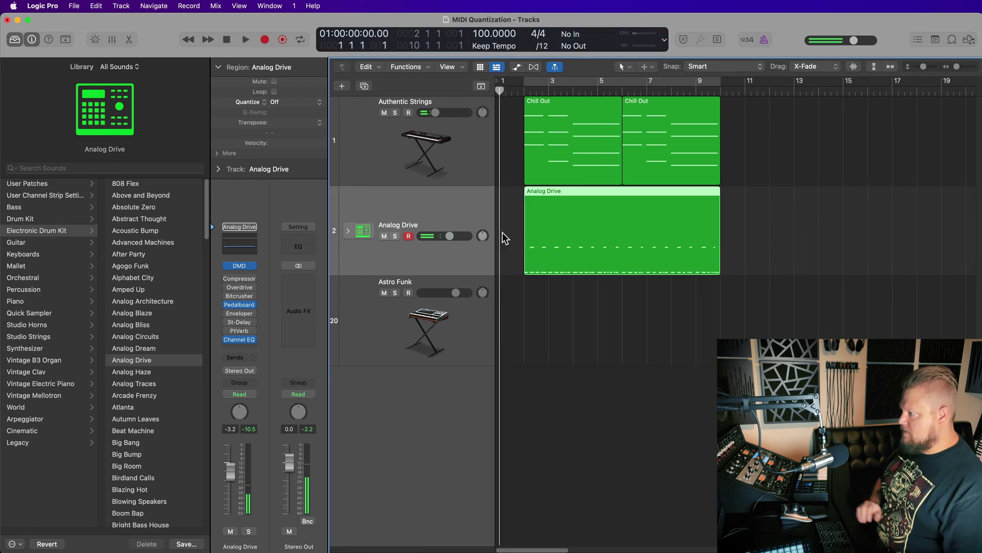
key("r")
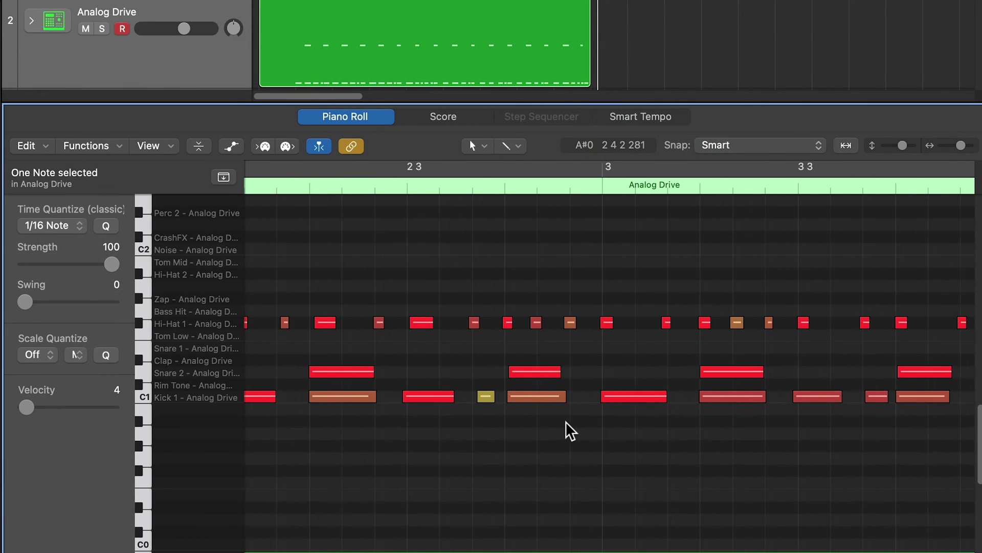
scroll(566, 428, "up", 3)
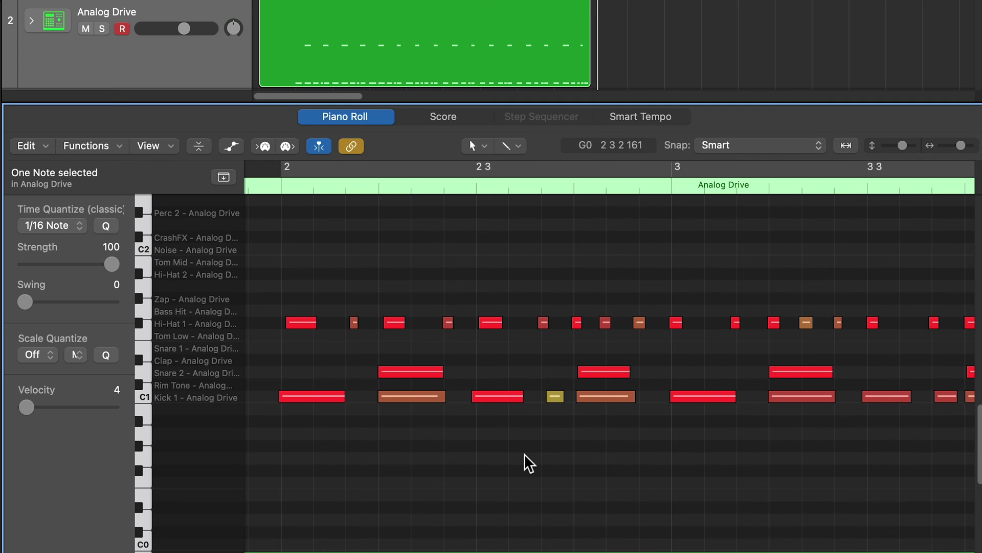
left_click(58, 225)
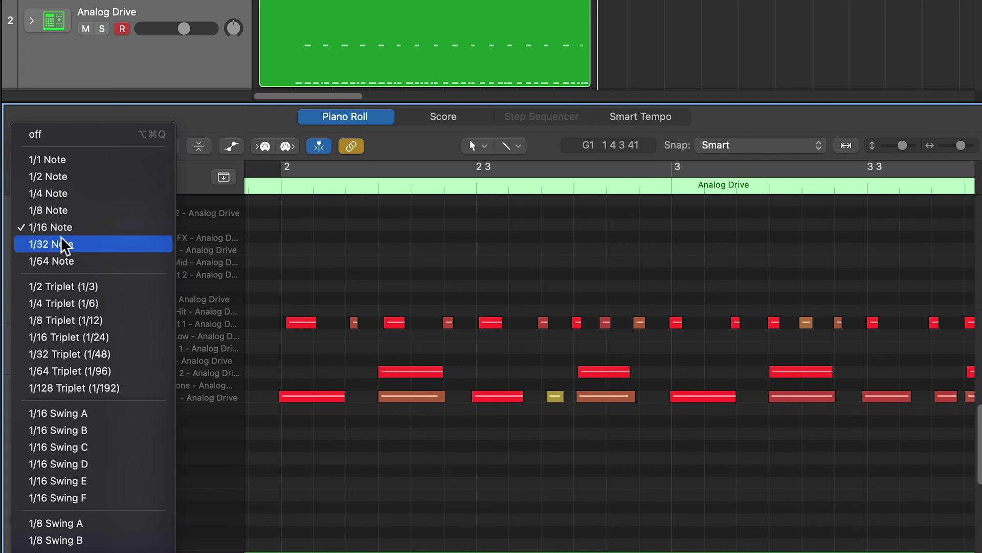
left_click(118, 321)
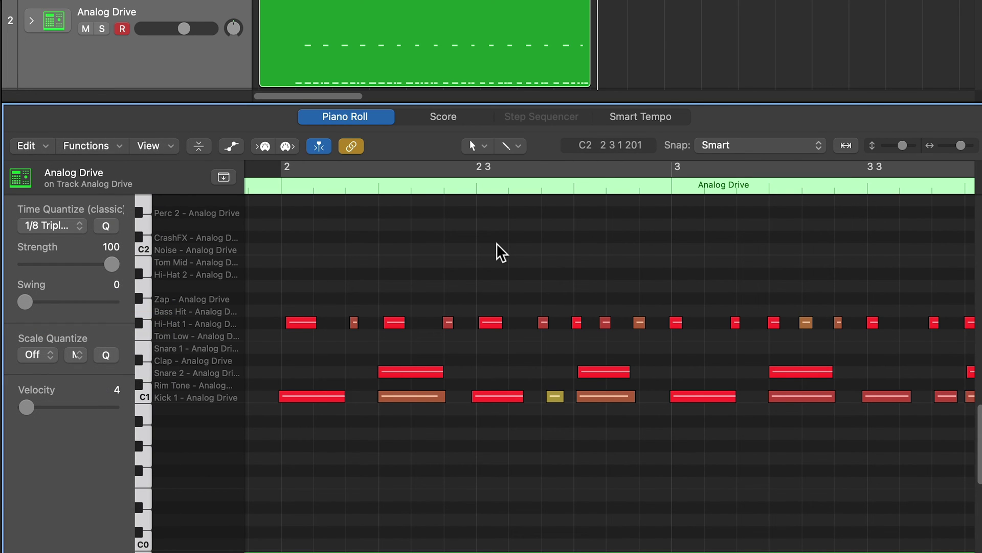
key("super+a")
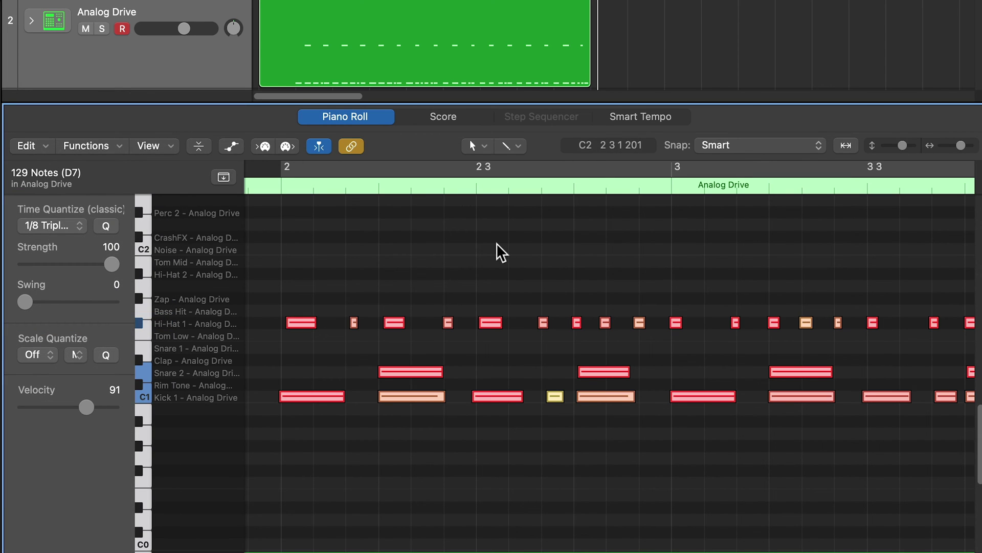
key("q")
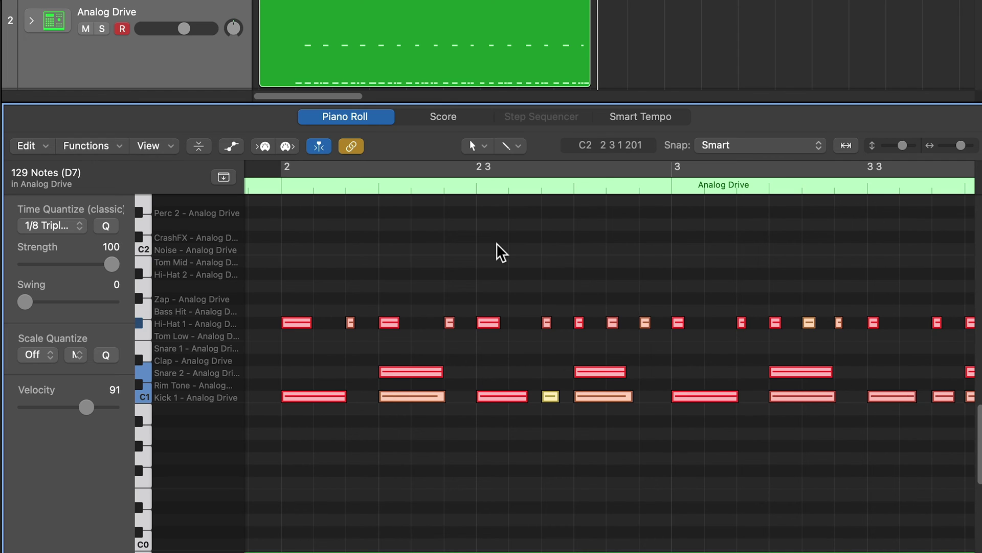
key("super+z")
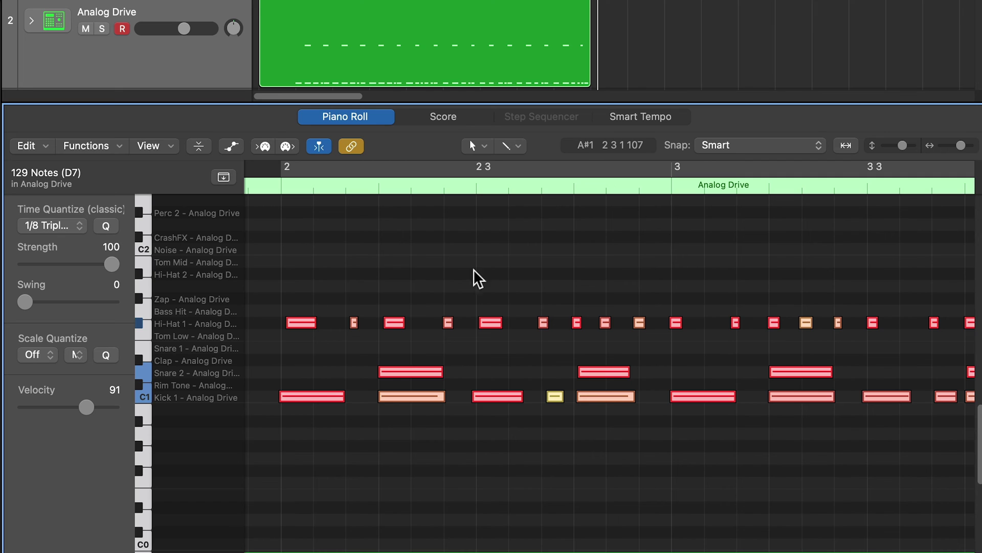
left_click(55, 226)
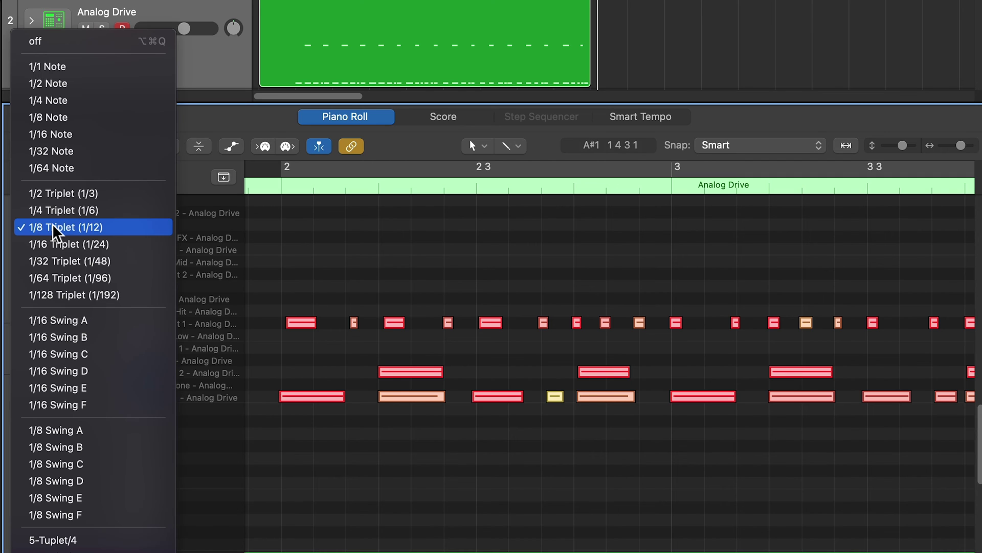
left_click(63, 135)
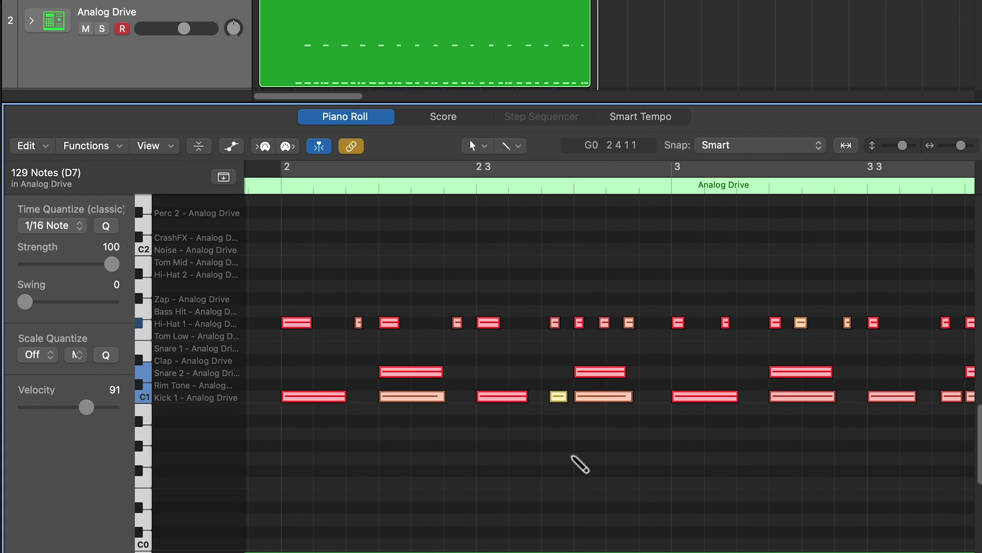
key("super+z")
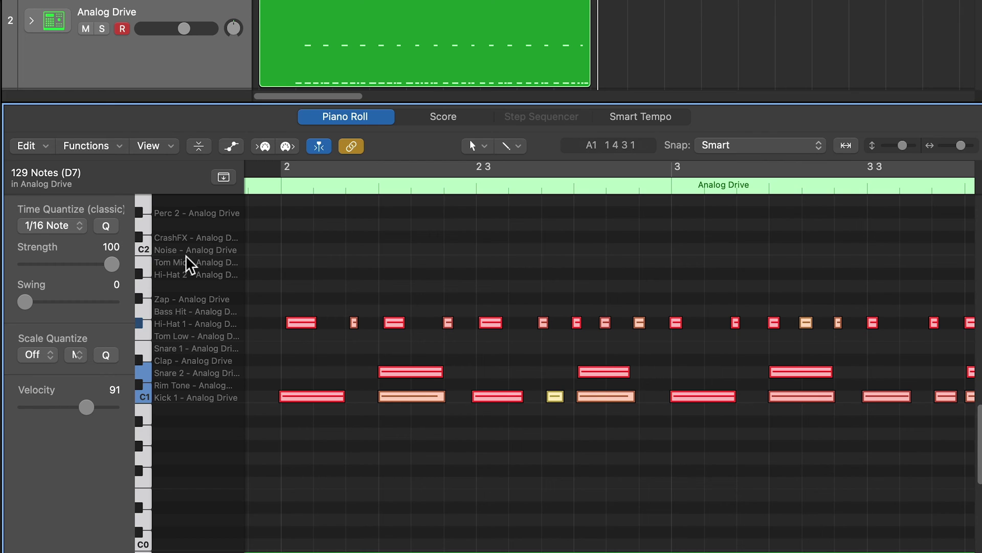
Step: Quantize the sixteen drum notes before bar 3, then set their quantize back to Off
left_click(428, 250)
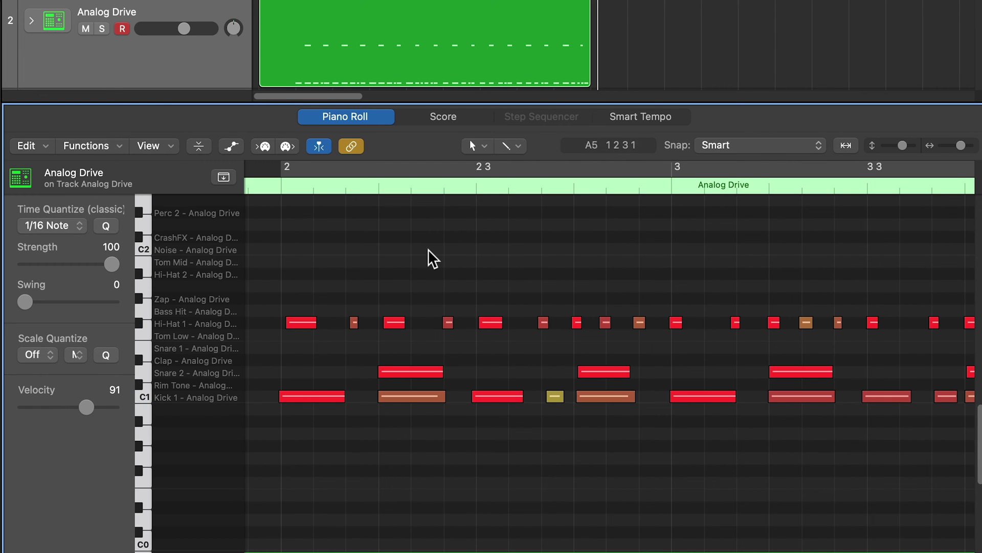
left_click_drag(293, 262, 659, 433)
key("q")
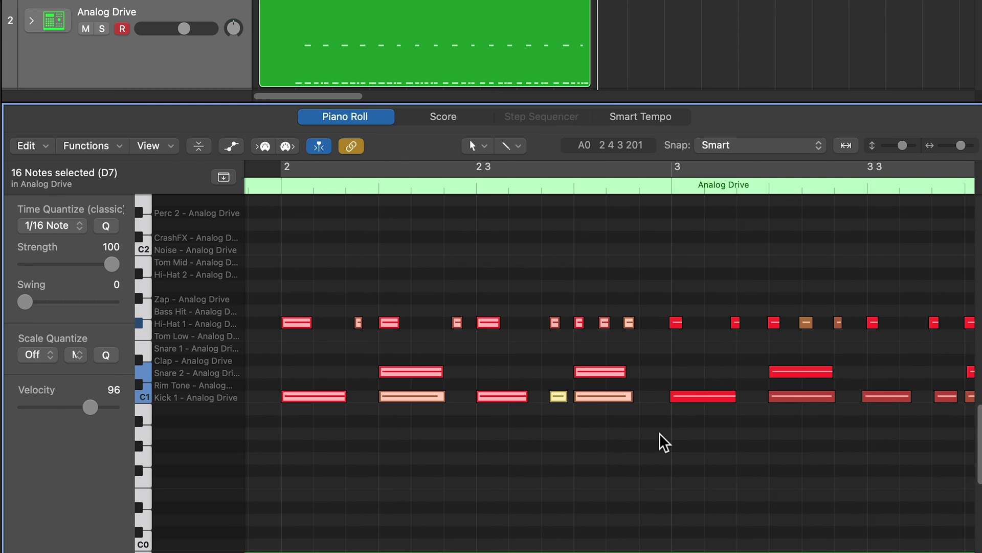
left_click(642, 455)
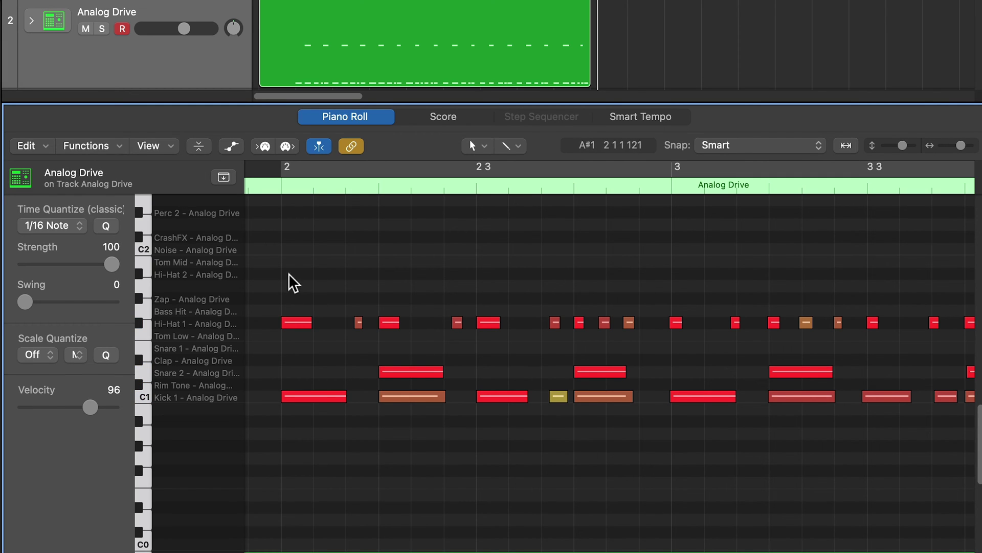
left_click_drag(277, 266, 628, 471)
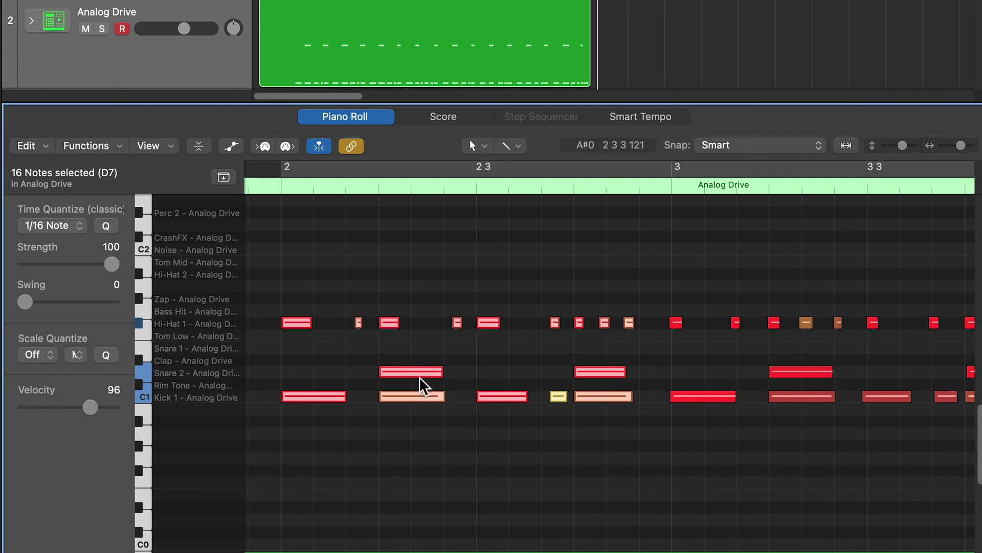
left_click(44, 223)
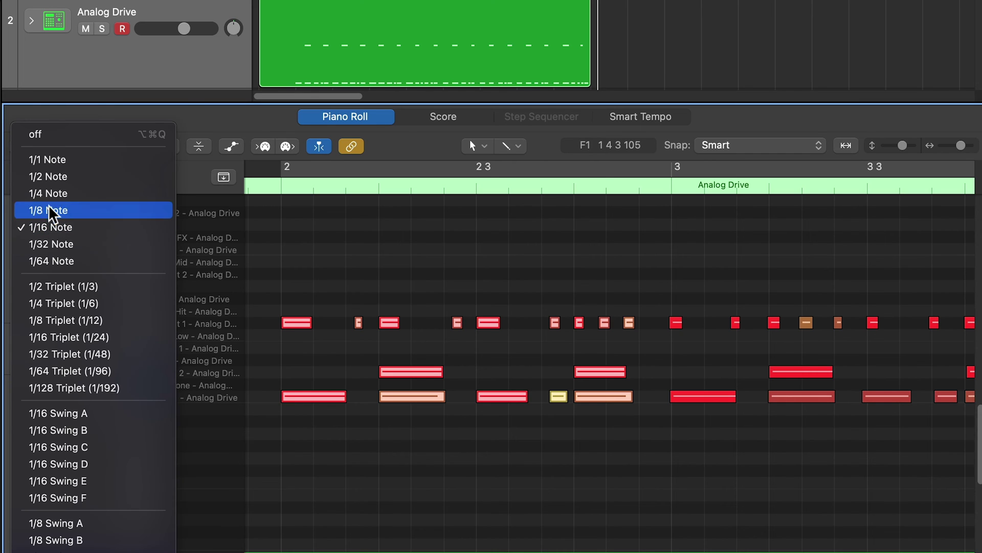
left_click(91, 130)
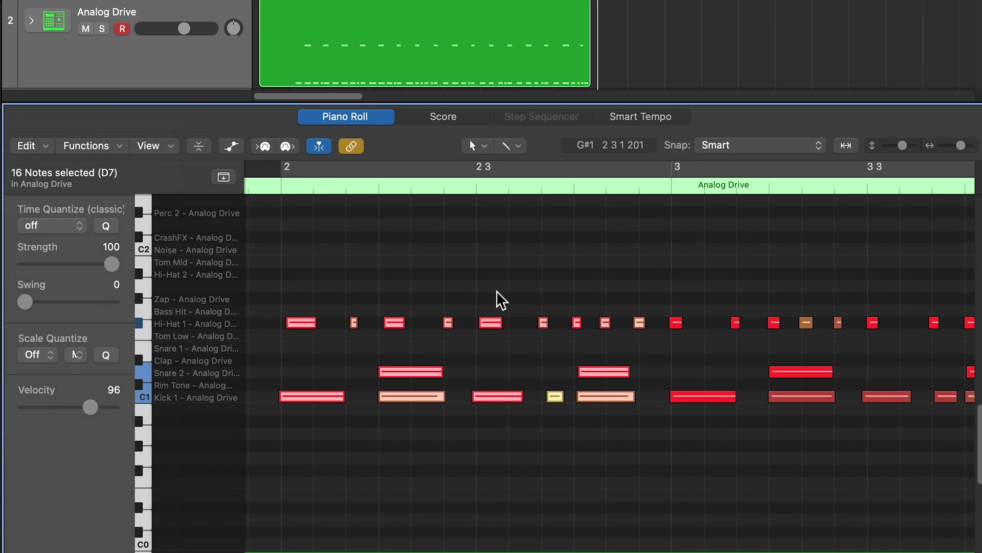
Step: Quantize all the drum notes to 1/8 triplets
left_click(501, 251)
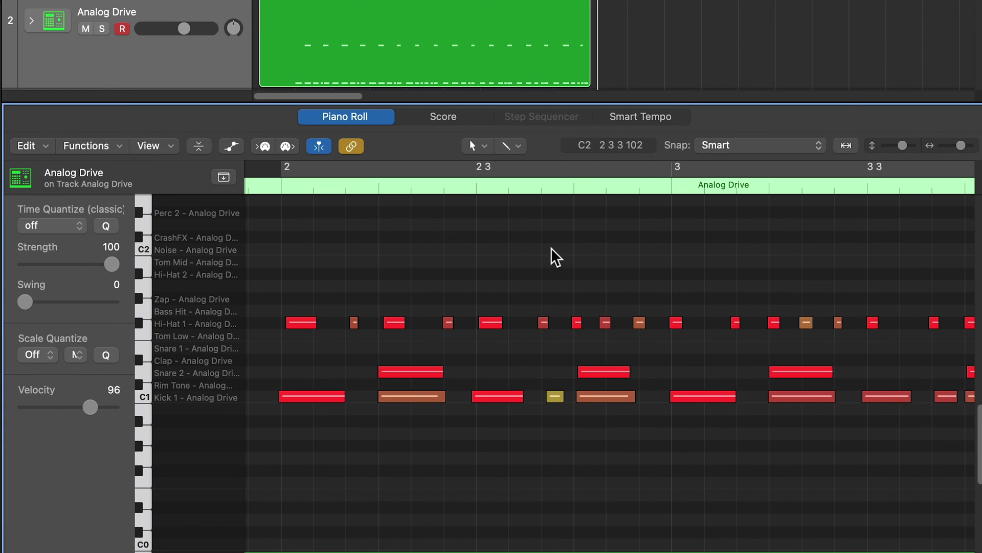
key("super+a")
left_click(69, 228)
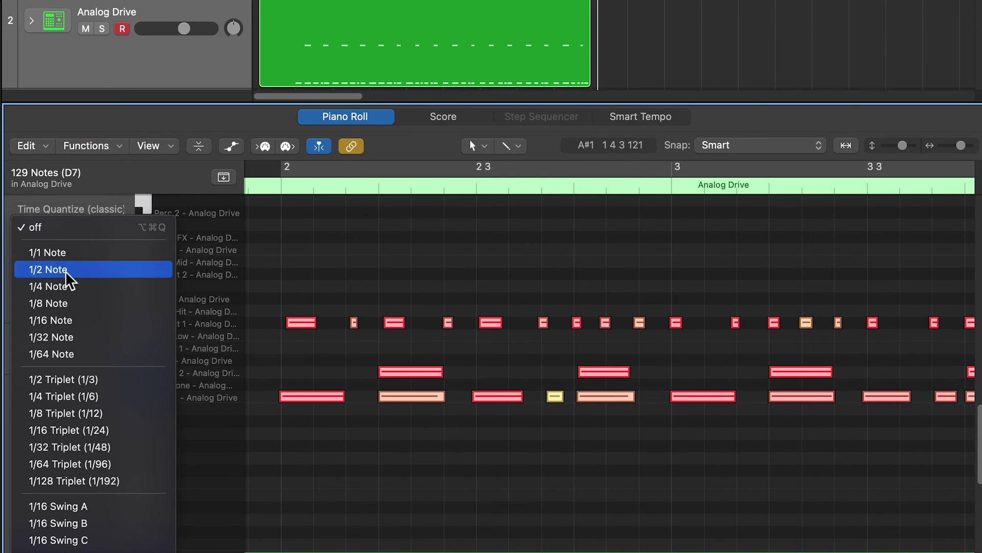
left_click(122, 409)
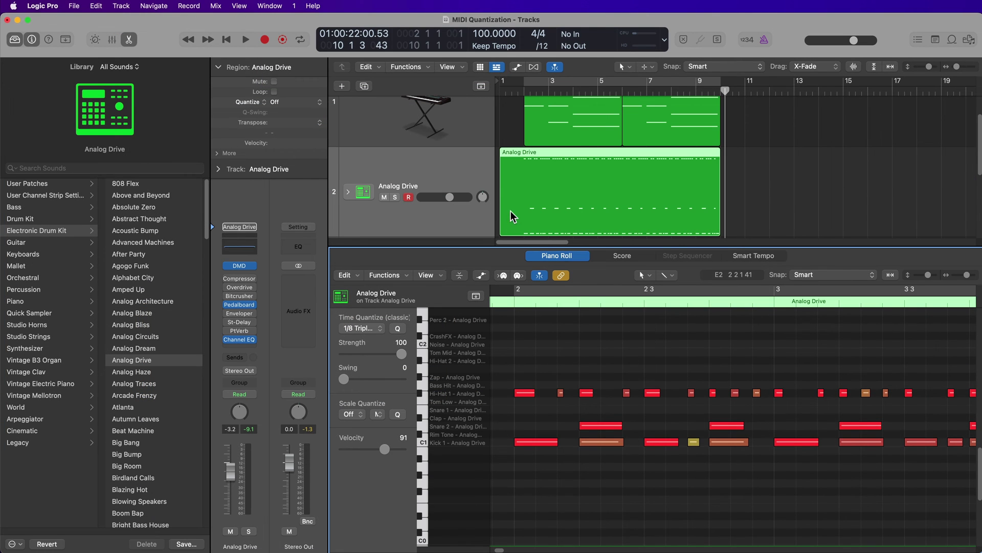
Step: Trim the Analog Drive region to start at bar 2, cycle over it, and play the loop
left_click_drag(511, 211, 525, 207)
key("super+u")
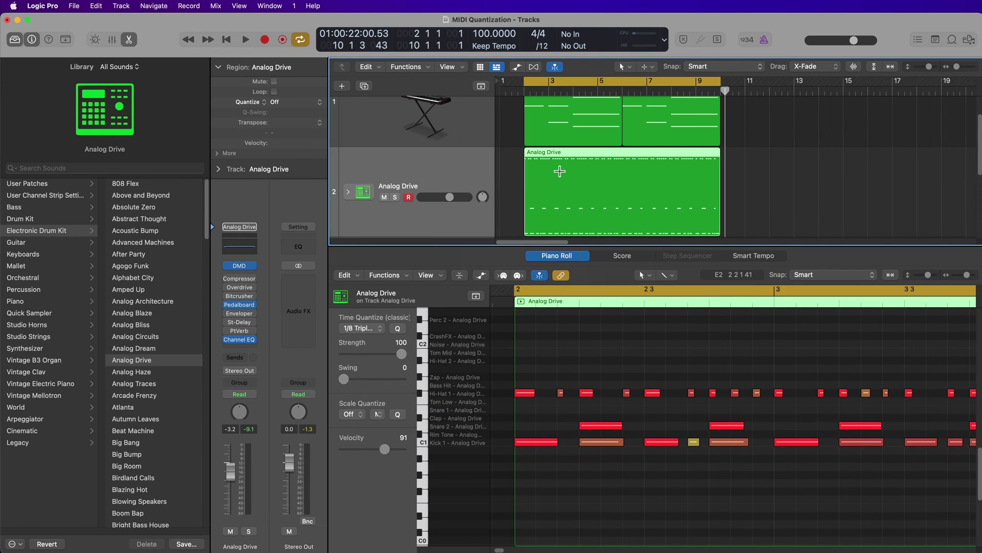
key("space")
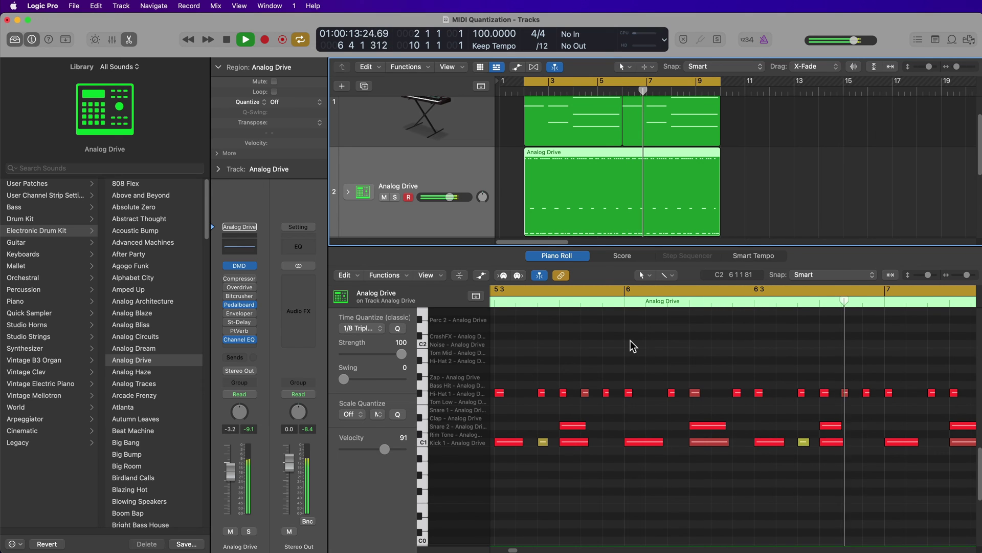
key("space")
Step: Close the drum editor, select Astro Funk, disable cycle, and record from the project start
key("e")
left_click(490, 337)
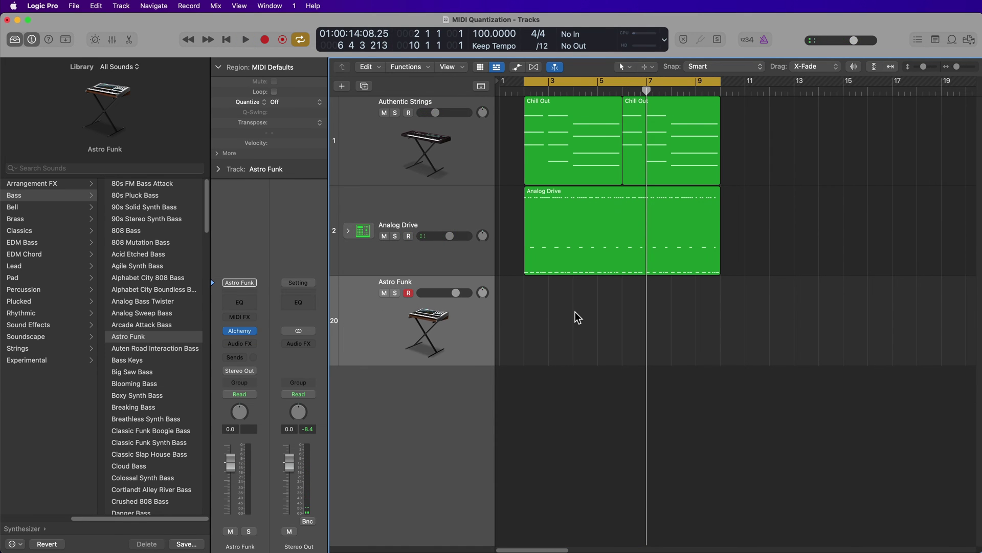
key("c")
key("Return")
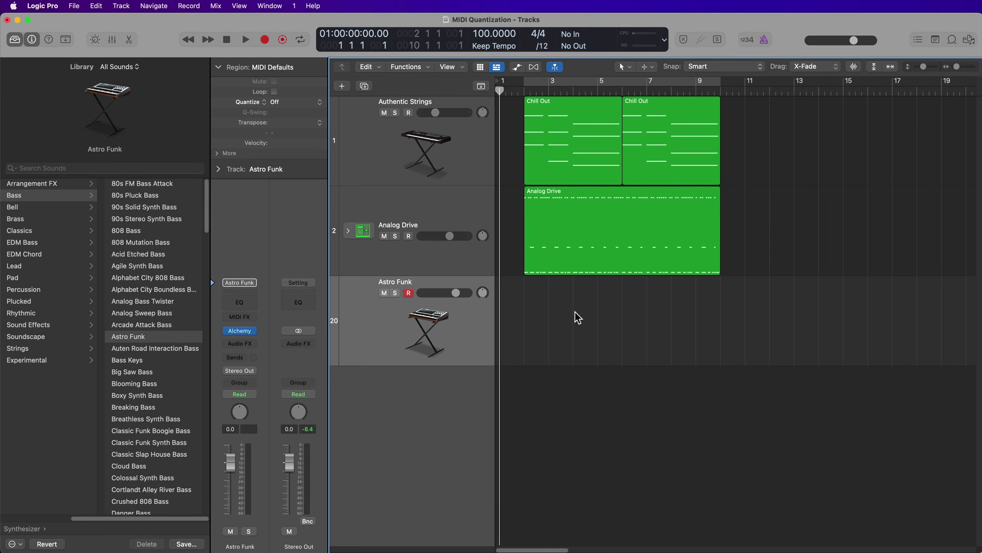
key("r")
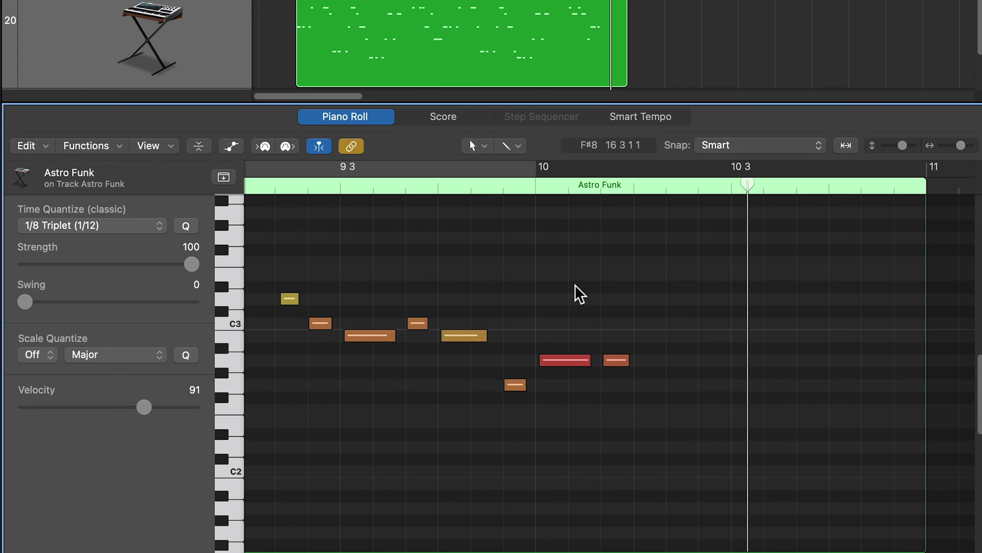
Step: Select all 65 Astro Funk bass notes and quantize them to 1/8 triplets
scroll(718, 505, "left", 5)
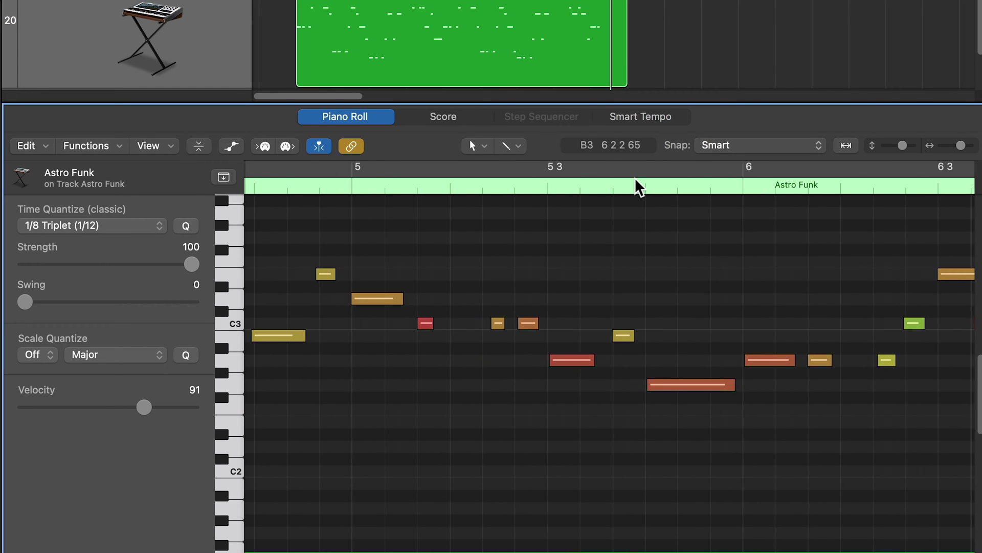
scroll(494, 398, "left", 8)
scroll(494, 398, "left", 3)
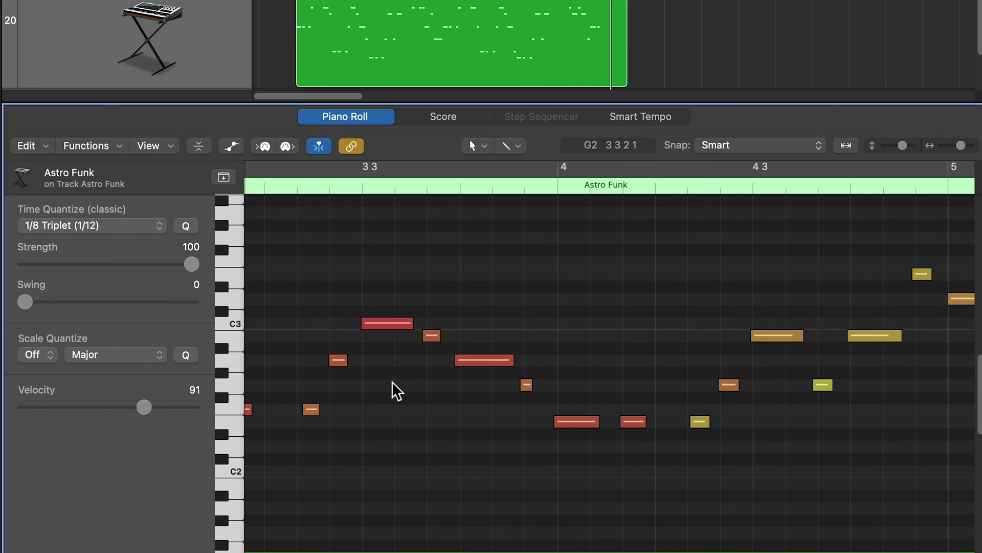
scroll(392, 398, "left", 8)
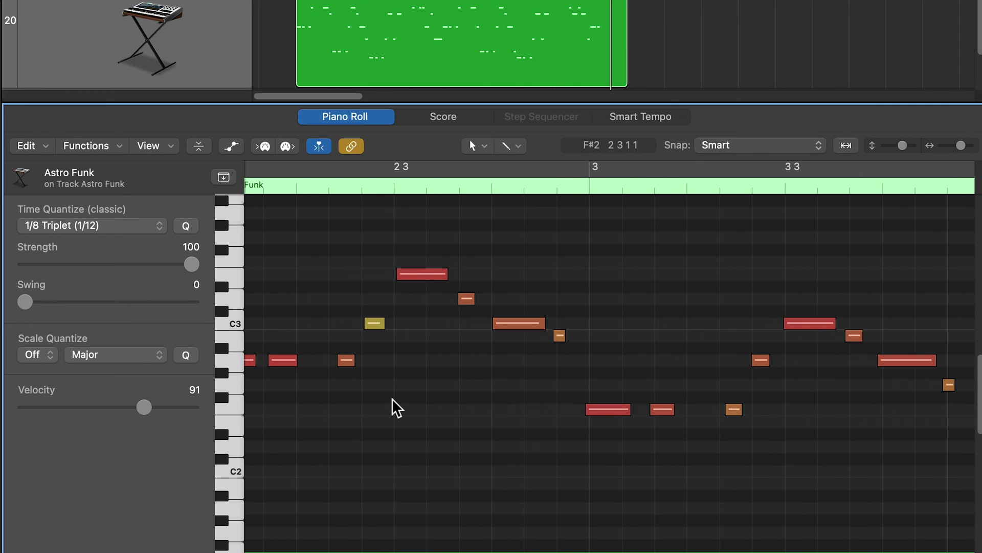
scroll(392, 398, "left", 8)
key("super+a")
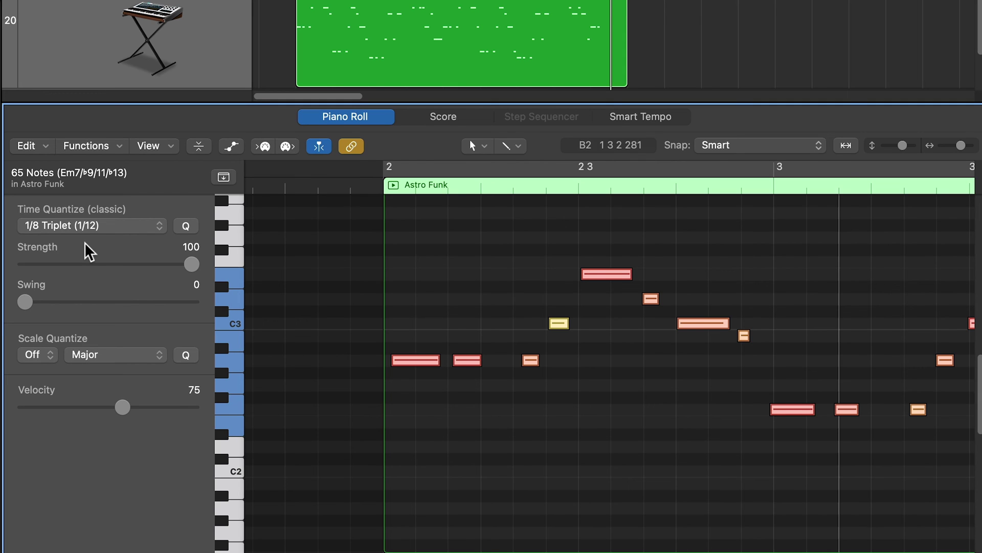
key("q")
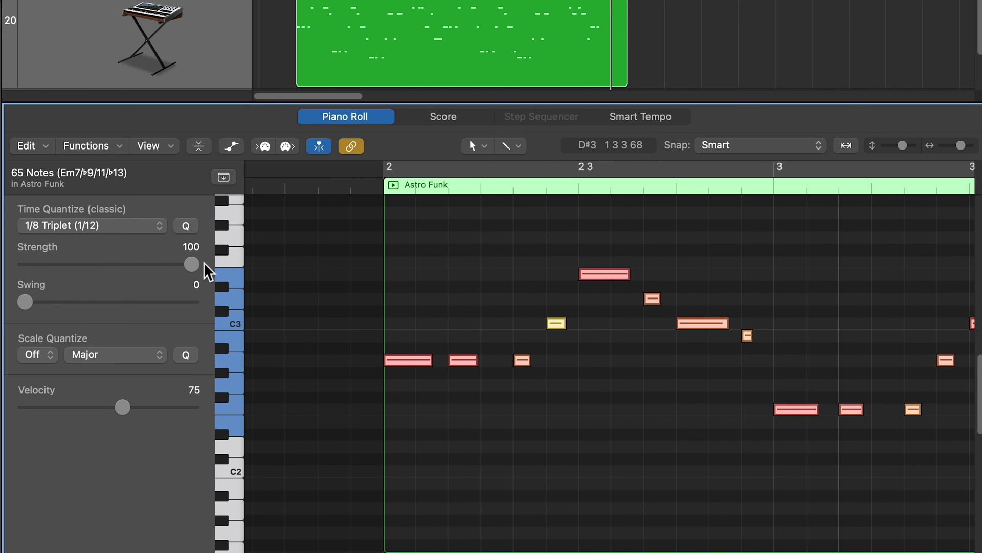
Step: Lower the bass notes' quantize strength to about 81
left_click_drag(193, 265, 156, 282)
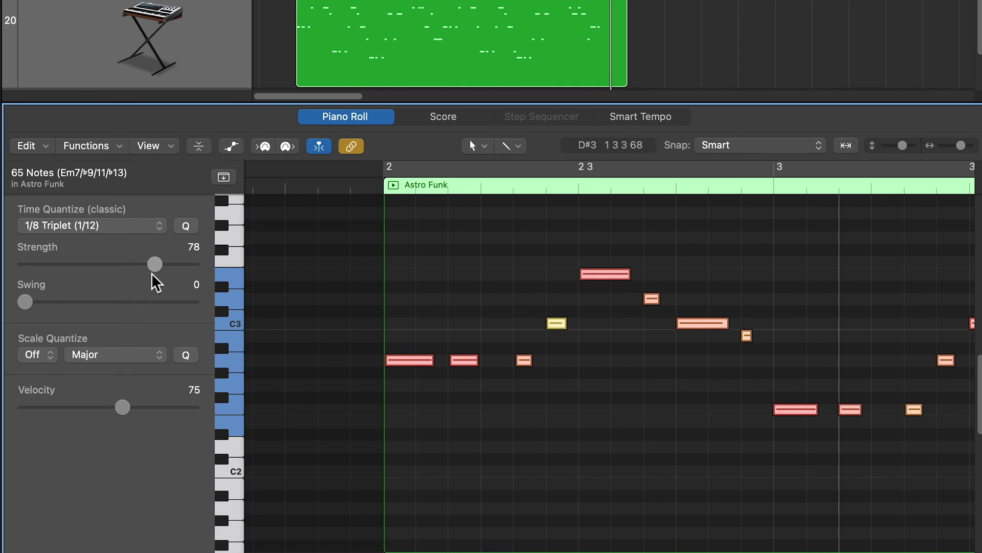
mouse_move(156, 283)
left_mouse_down()
mouse_move(186, 268)
mouse_move(158, 280)
left_mouse_up()
Step: Show the Analog Drive drums in the editor, select all 129 notes, and try strengths 100 and 25
key("Up")
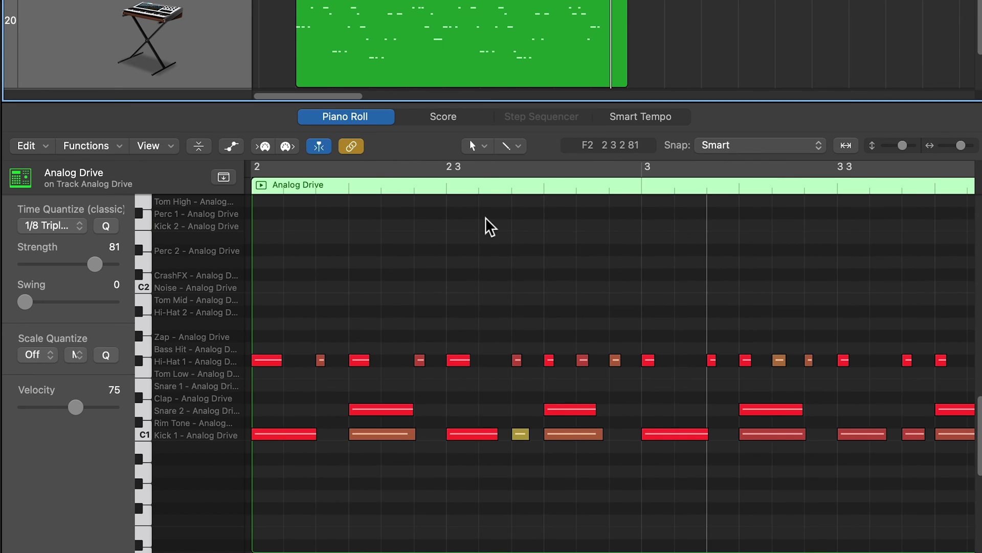
left_click(474, 271)
key("super+a")
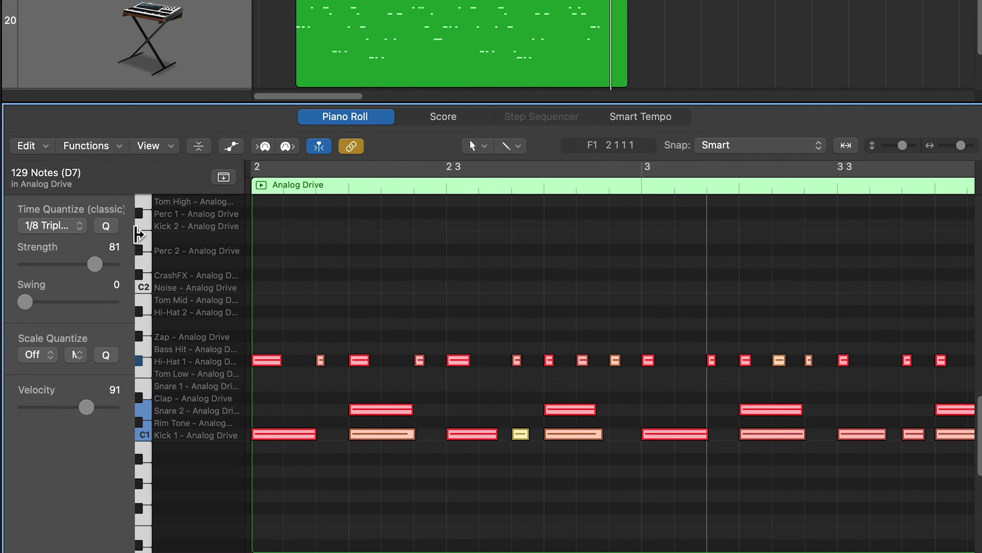
left_click_drag(138, 233, 179, 232)
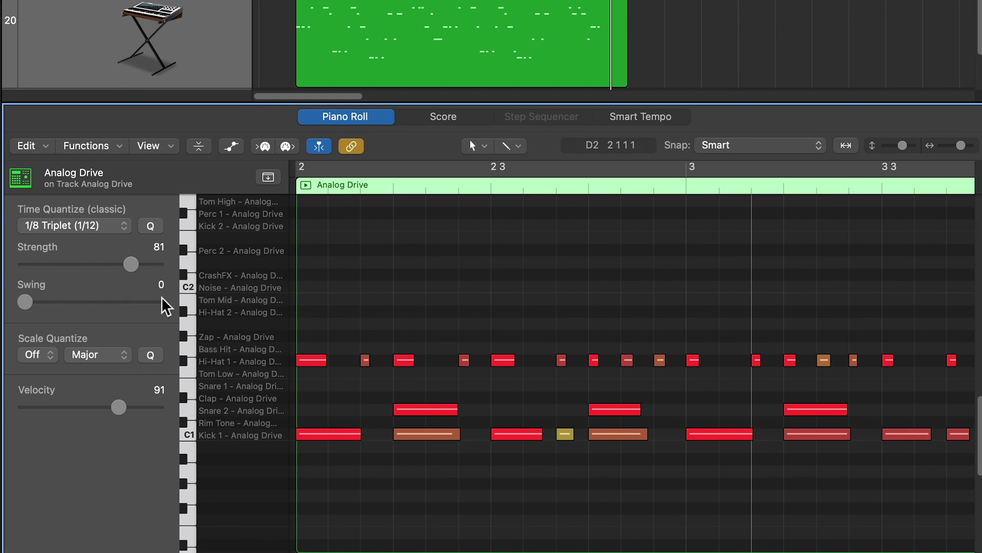
left_click_drag(131, 264, 162, 264)
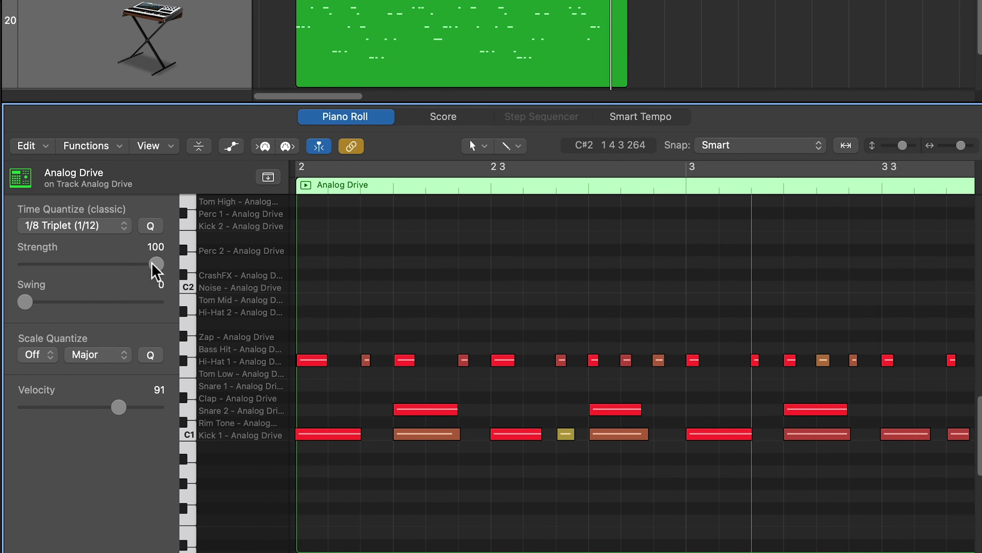
left_click_drag(155, 266, 185, 276)
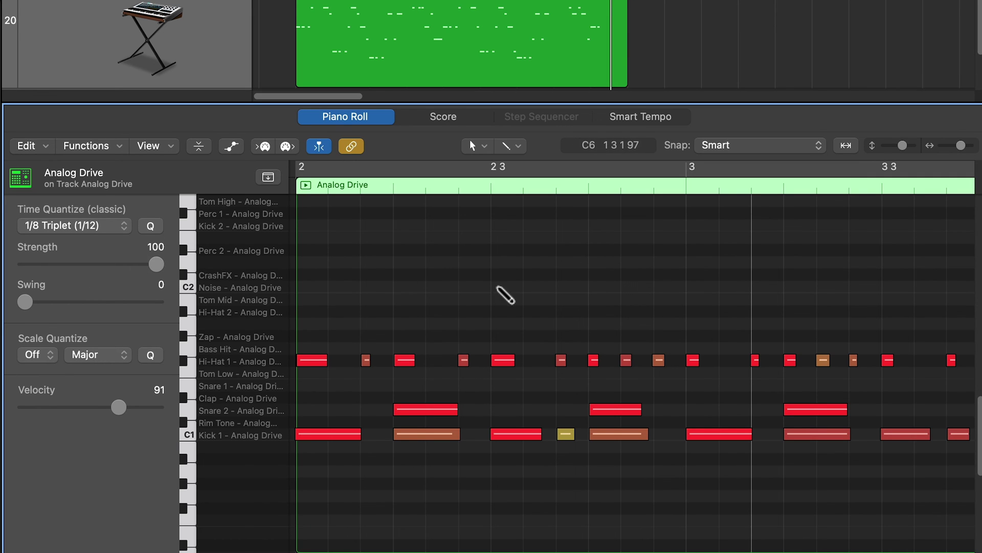
key("super+a")
Step: Turn the drum time quantize off and clear the note selection
left_click(123, 225)
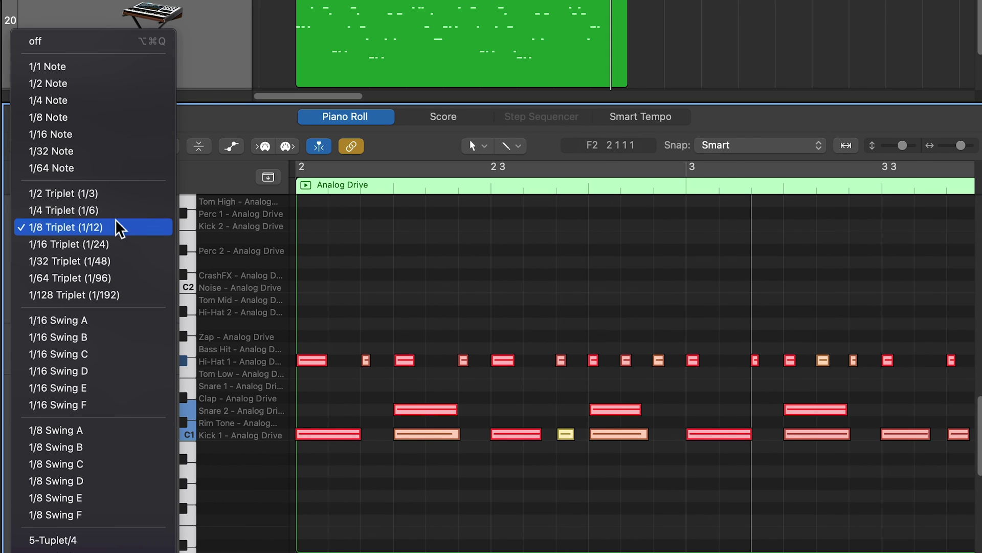
left_click(115, 47)
left_click(318, 281)
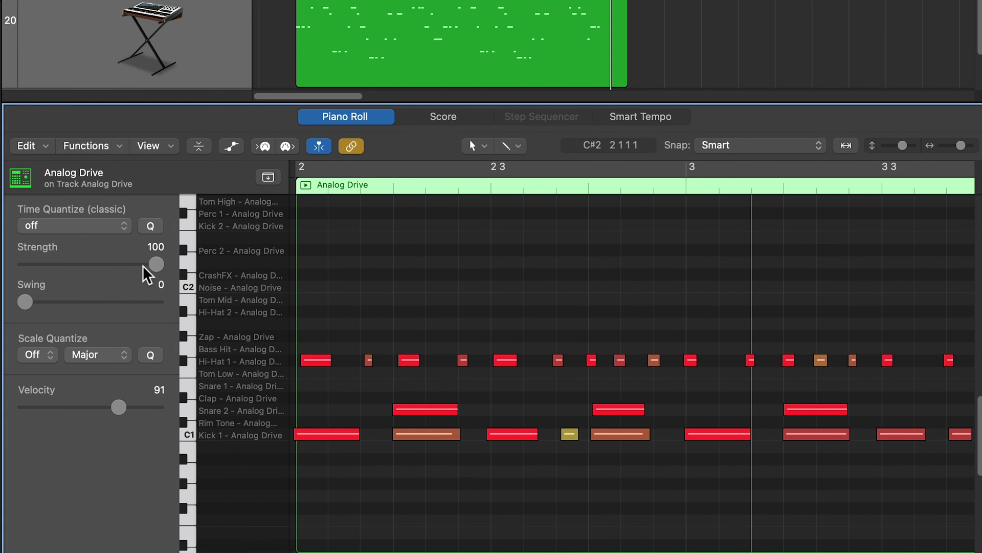
left_click_drag(151, 265, 125, 270)
Step: Quantize all drum notes to 1/8 Triplet at strength 84, then loop and play them
left_click(121, 226)
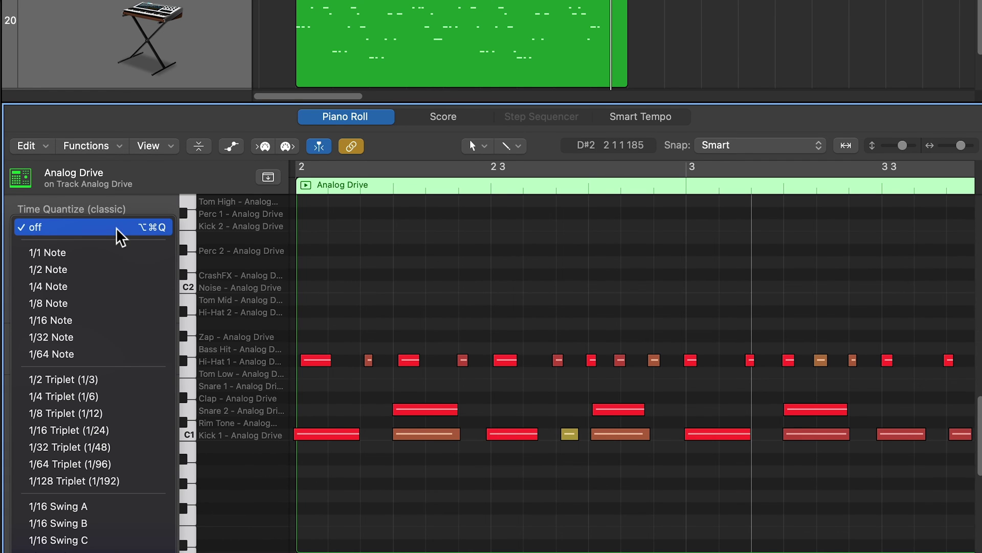
left_click(118, 412)
key("super+a")
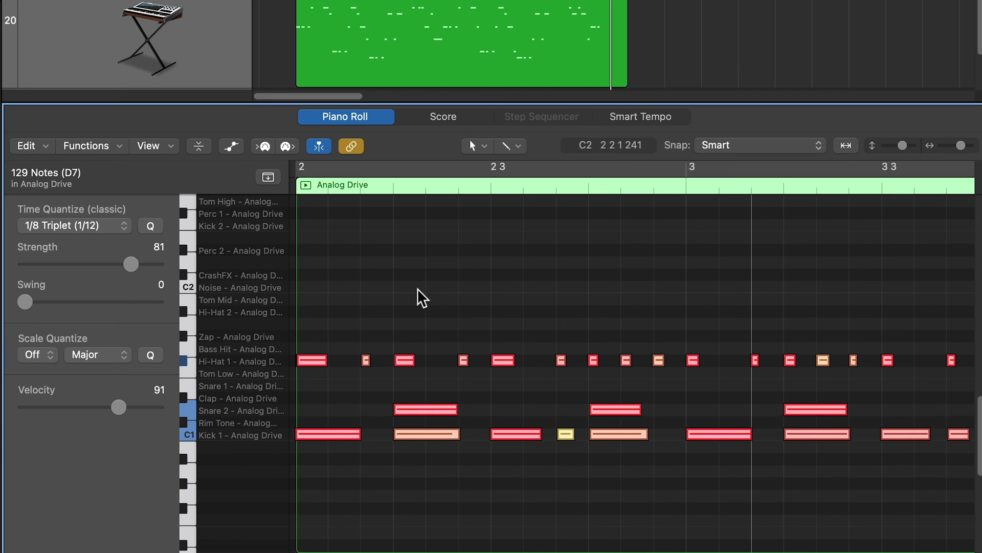
mouse_move(131, 265)
left_mouse_down()
mouse_move(65, 264)
mouse_move(173, 280)
mouse_move(41, 279)
mouse_move(140, 278)
left_mouse_up()
key("c")
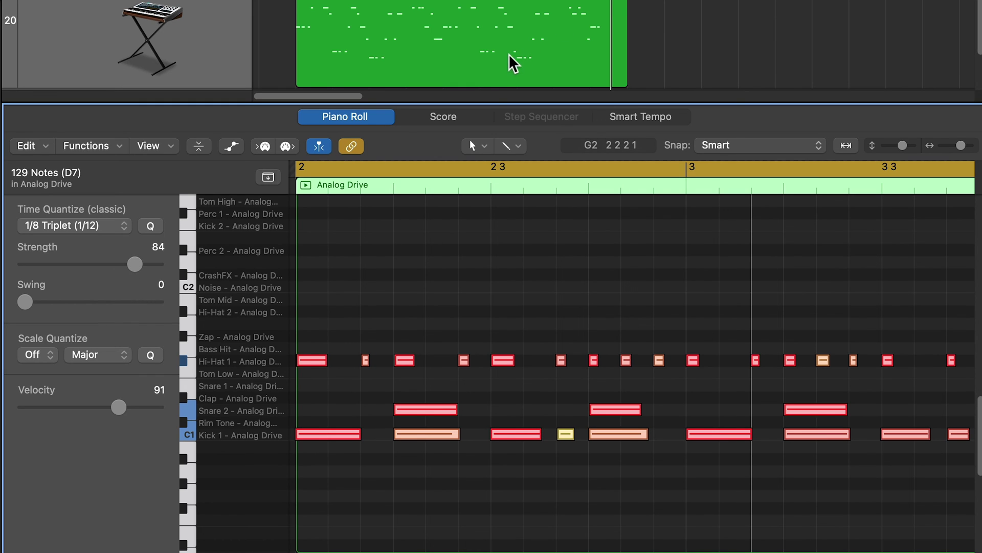
key("space")
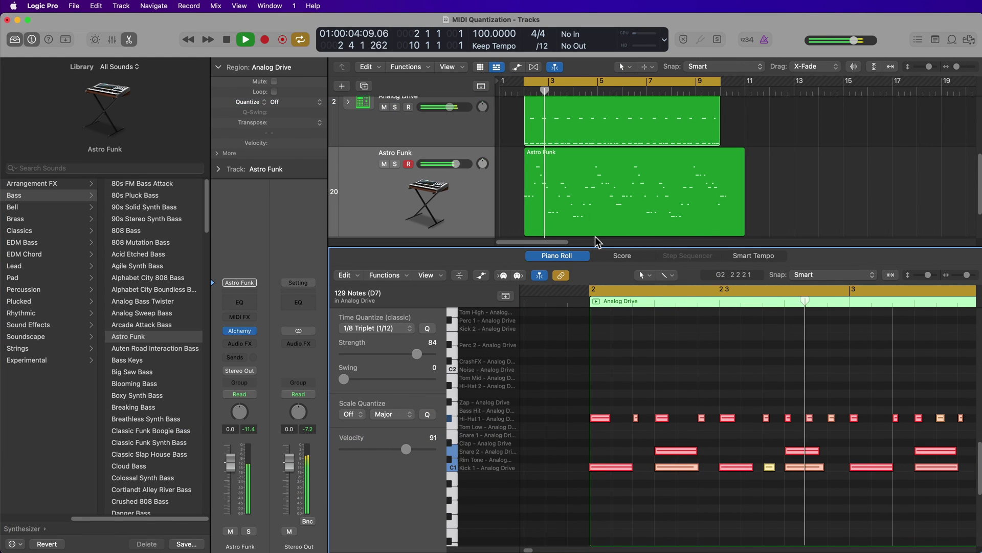
Step: Deselect the drum notes and stop playback
left_click(631, 349)
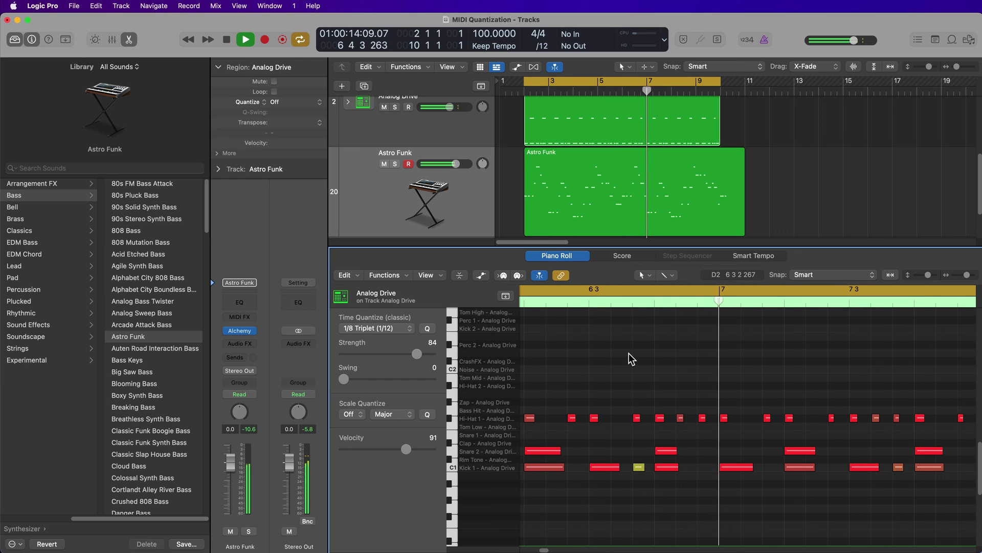
key("space")
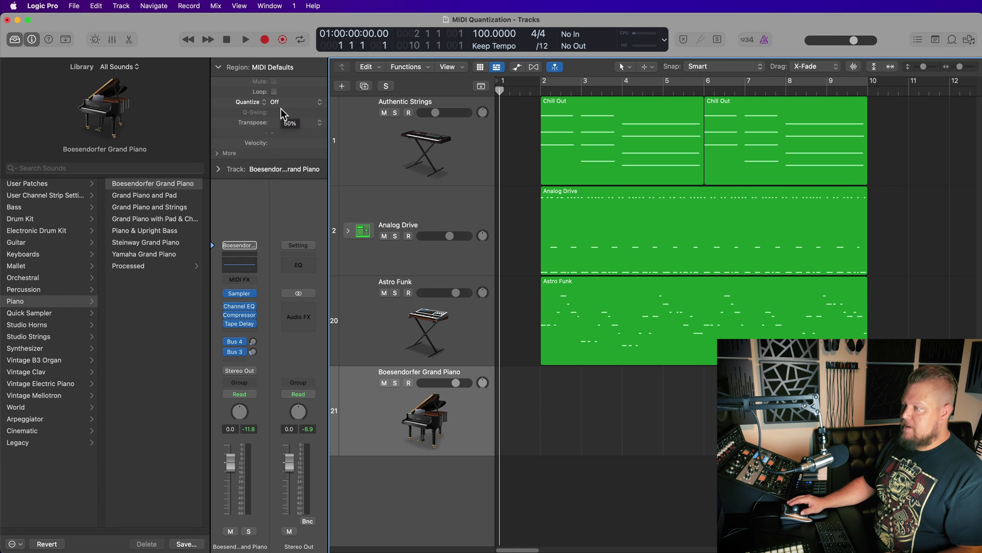
Step: Set the piano track's record quantize to 1/8 Triplet and record a piano part
left_click(281, 103)
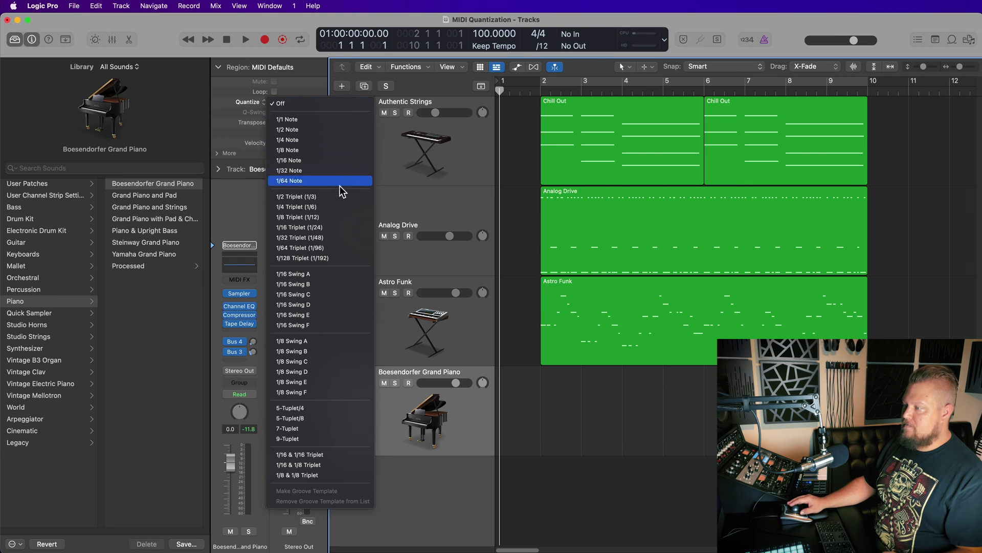
left_click(339, 216)
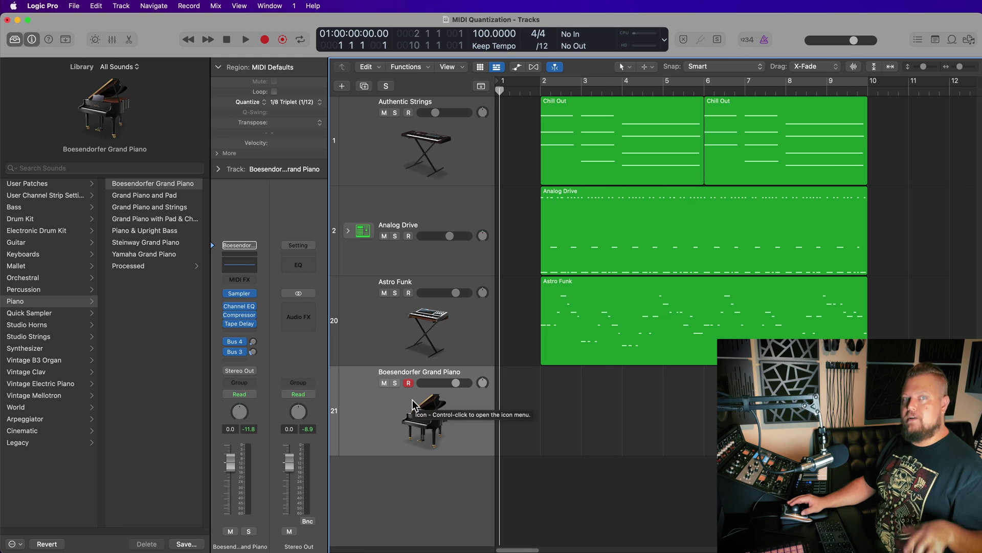
key("r")
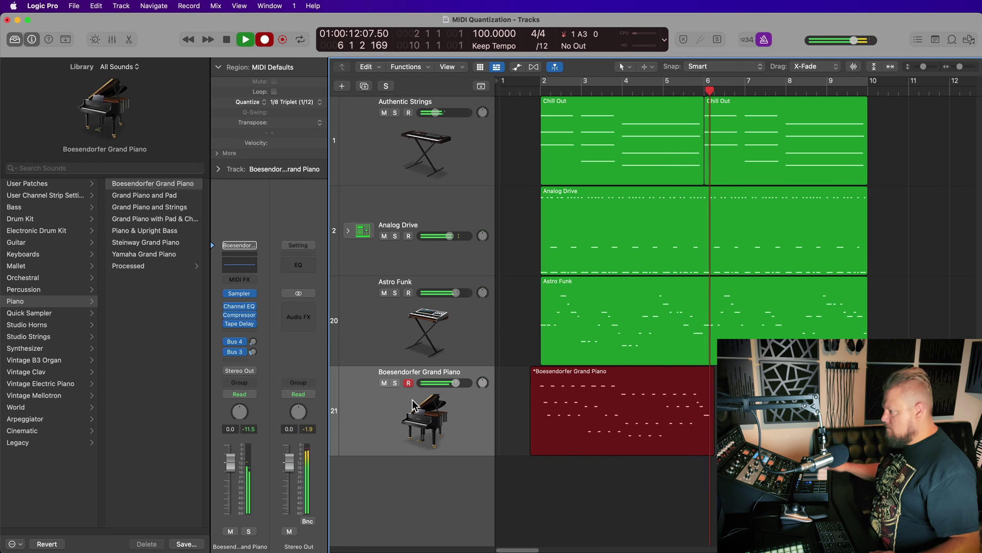
key("space")
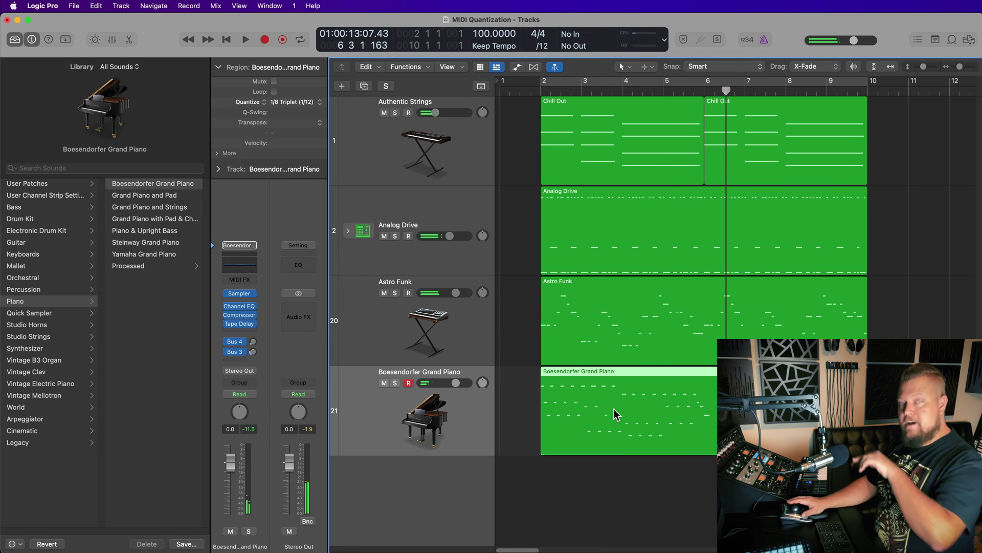
Step: Open the piano recording in the note editor with the playhead just inside bar 2
double_click(614, 410)
scroll(429, 363, "left", 5)
left_click(467, 191)
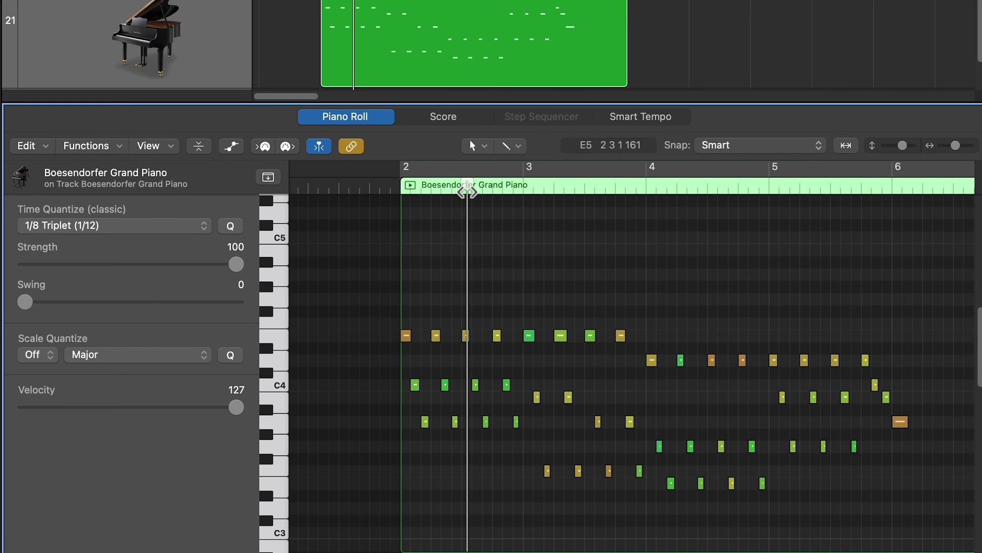
scroll(467, 191, "up", 5)
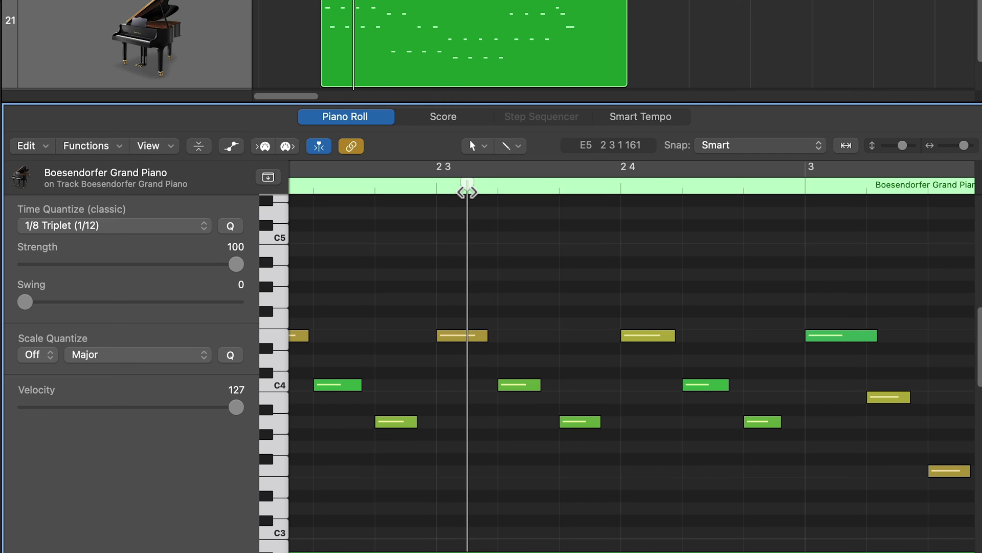
Step: Play the triplet-quantized piano part from the region start and zoom out to see more bars
key("Return")
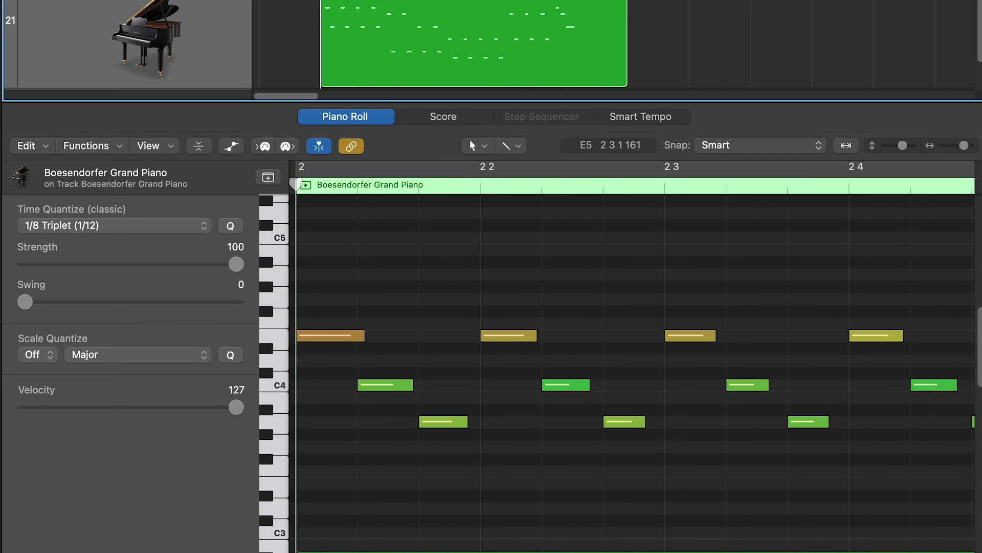
key("space")
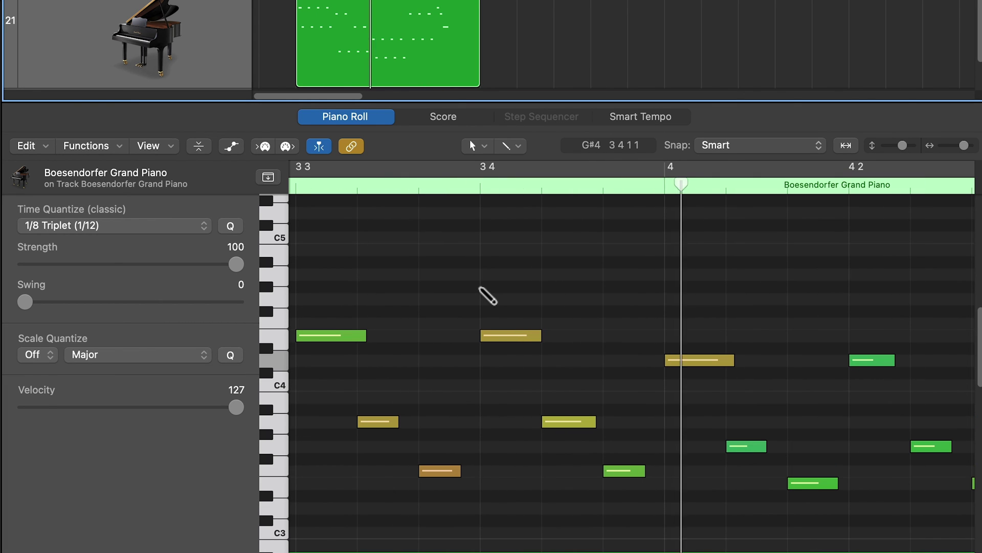
key("super+Left")
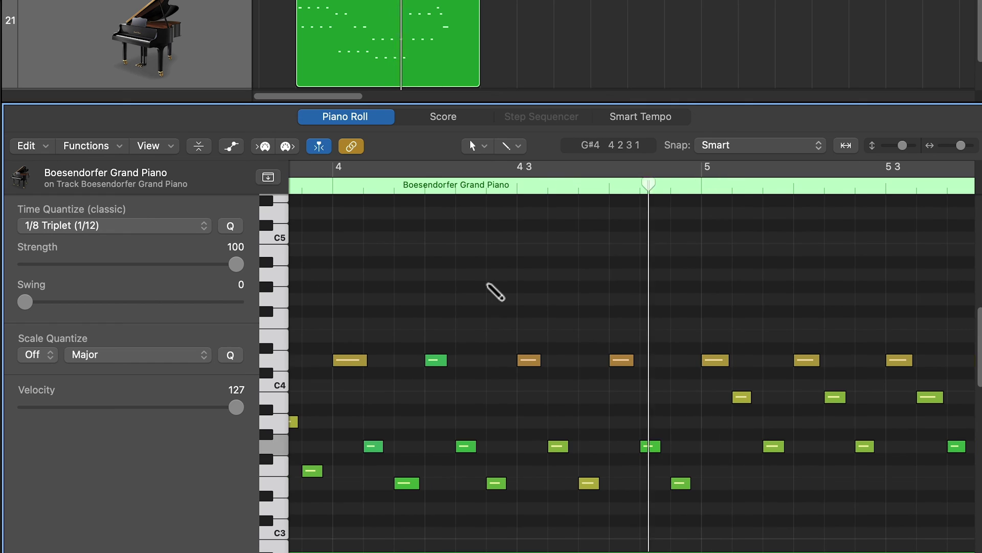
key("super+Left")
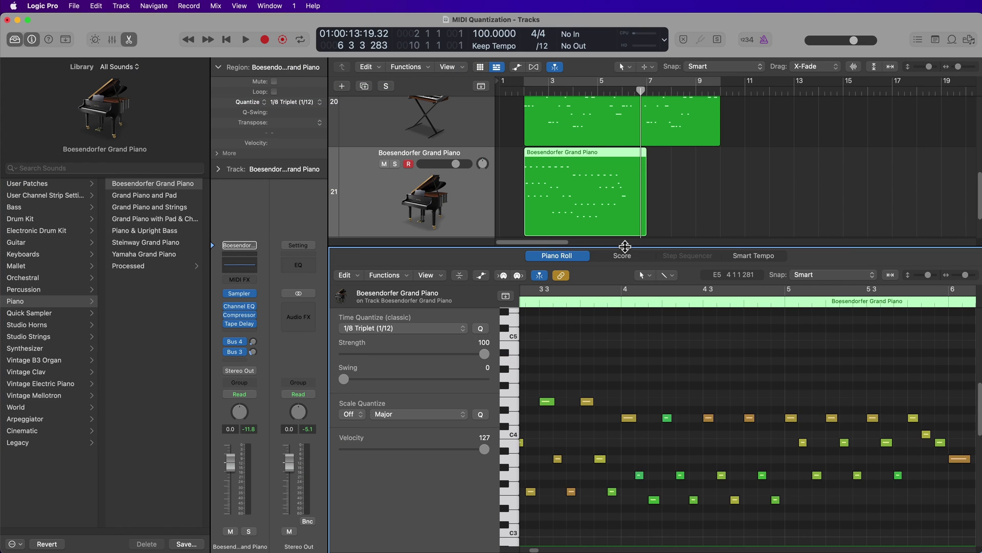
Step: Delete the piano region, set region quantize back to Off, and return to the song start
key("e")
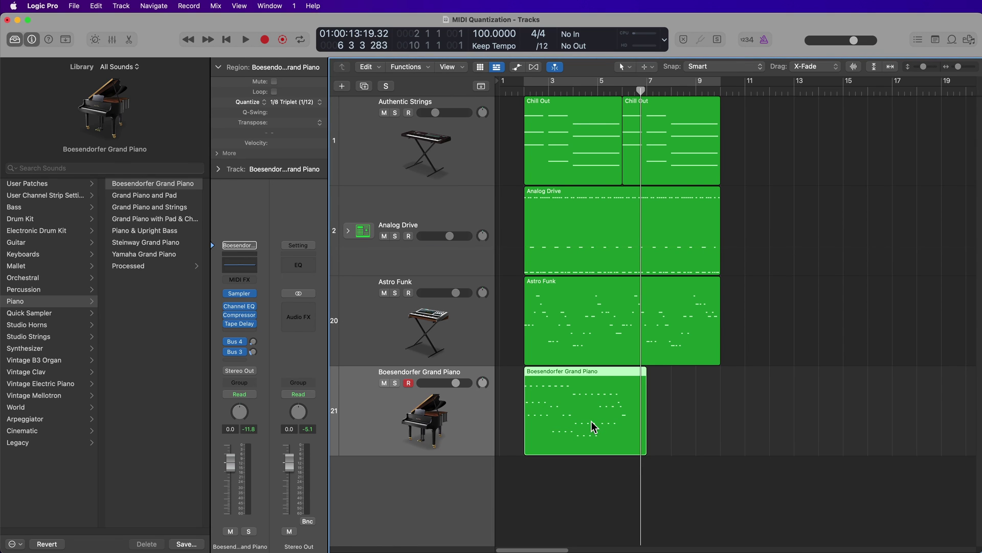
key("Delete")
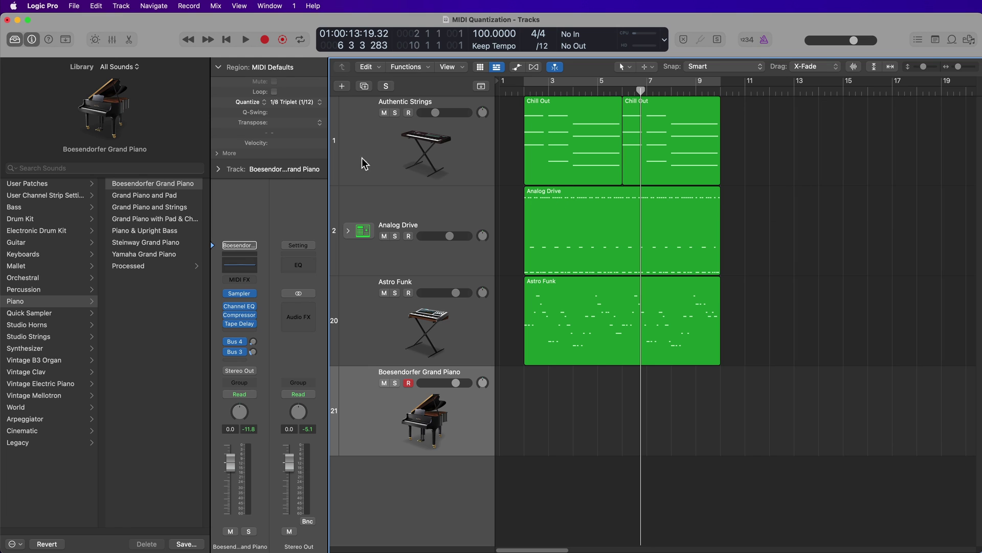
left_click(286, 103)
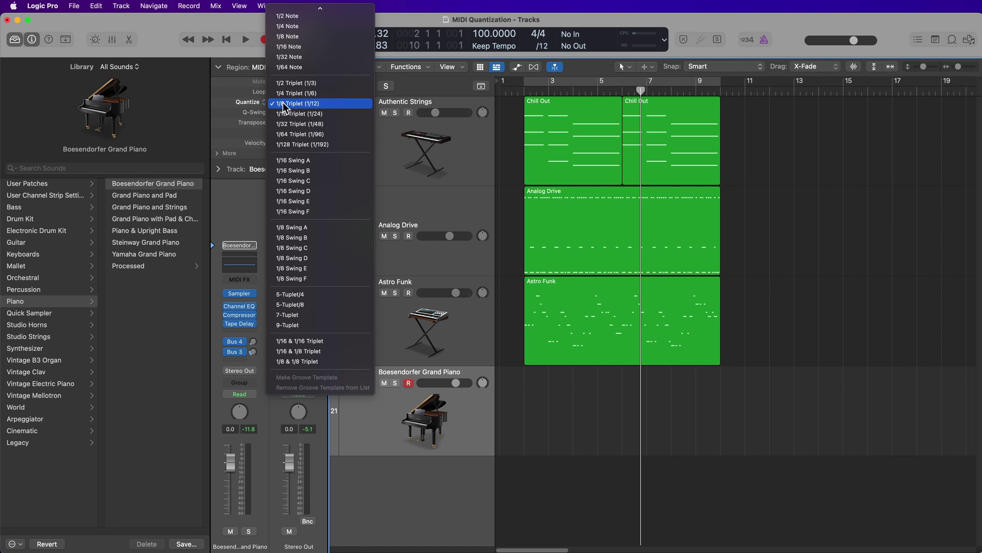
left_click(309, 10)
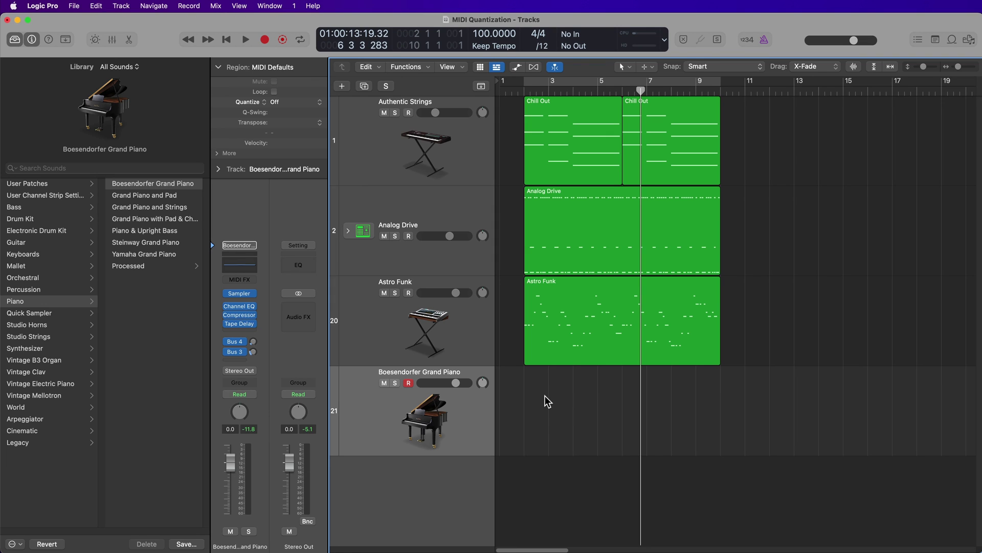
key("Return")
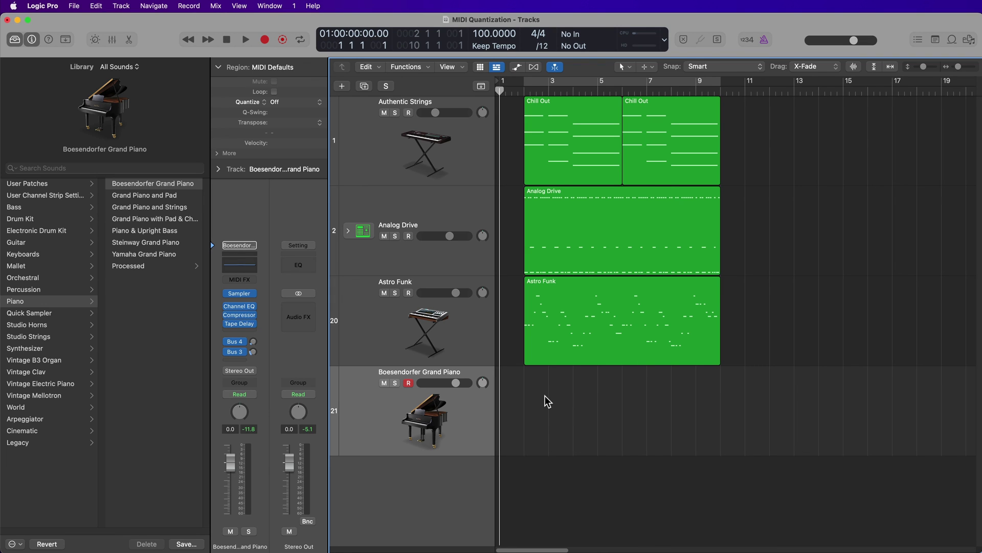
Step: Mute Astro Funk and Analog Drive, then record an unquantized piano take
left_click(383, 293)
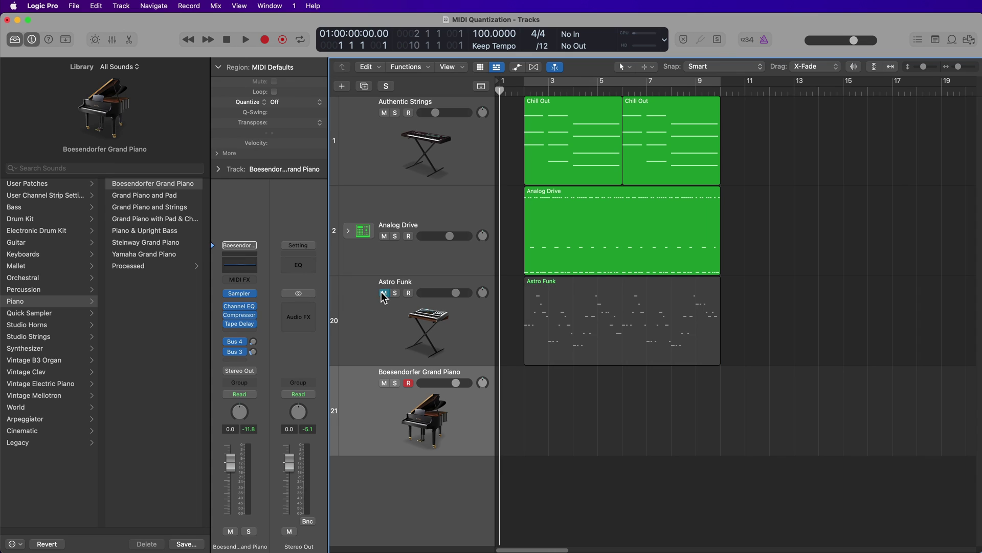
left_click(384, 236)
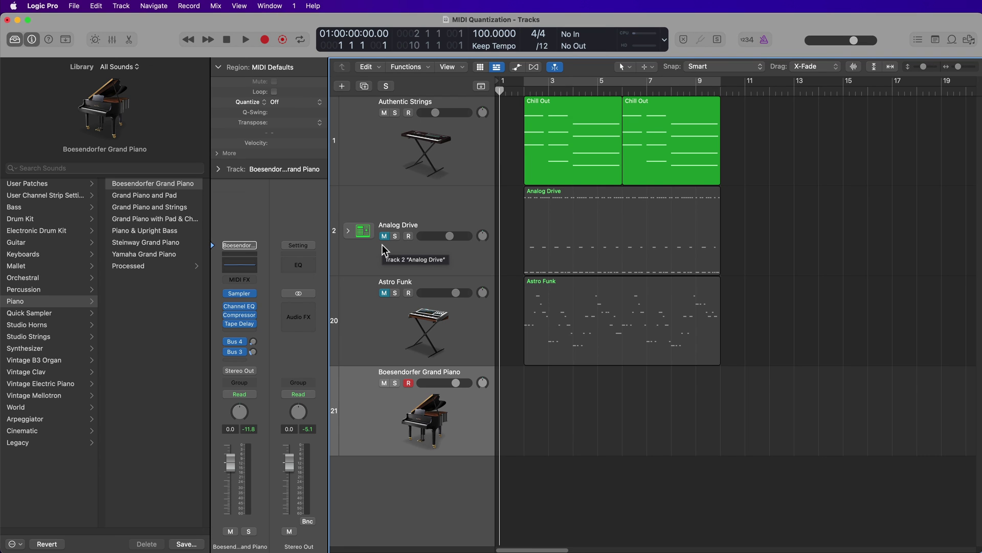
key("r")
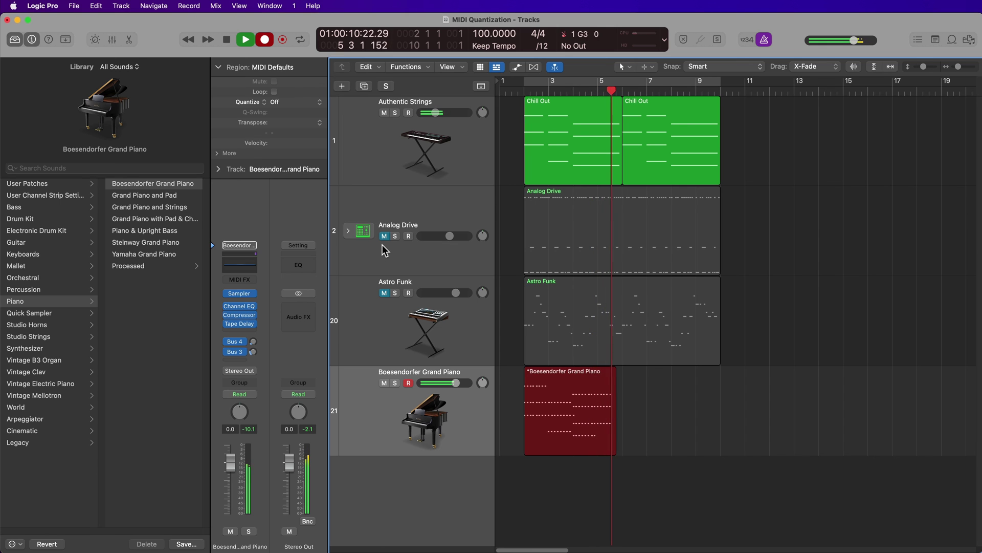
key("space")
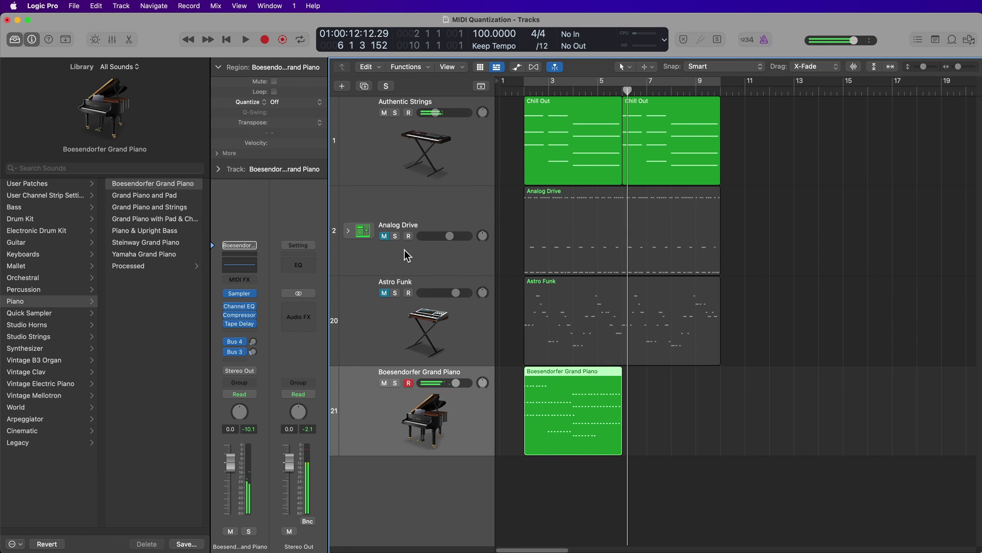
Step: Open the new piano region's notes and unmute Astro Funk and Analog Drive
double_click(575, 398)
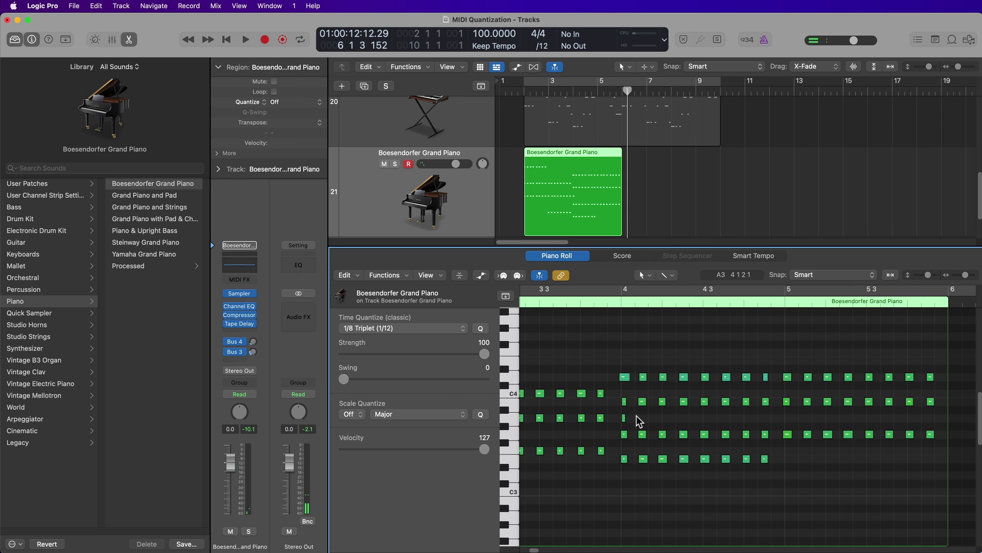
left_click(624, 418)
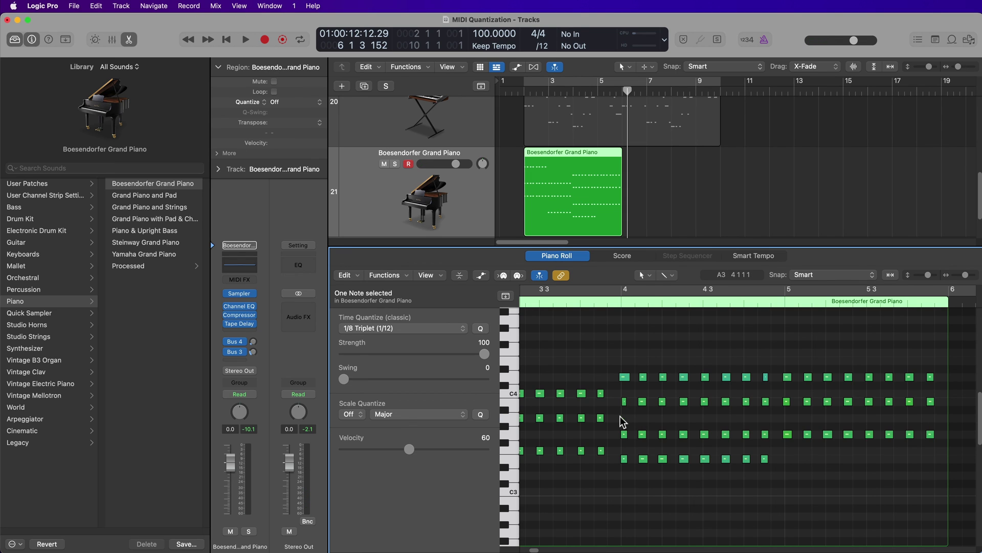
scroll(561, 176, "up", 2)
left_click(385, 107)
left_click(385, 106)
scroll(385, 133, "up", 7)
left_click(384, 173)
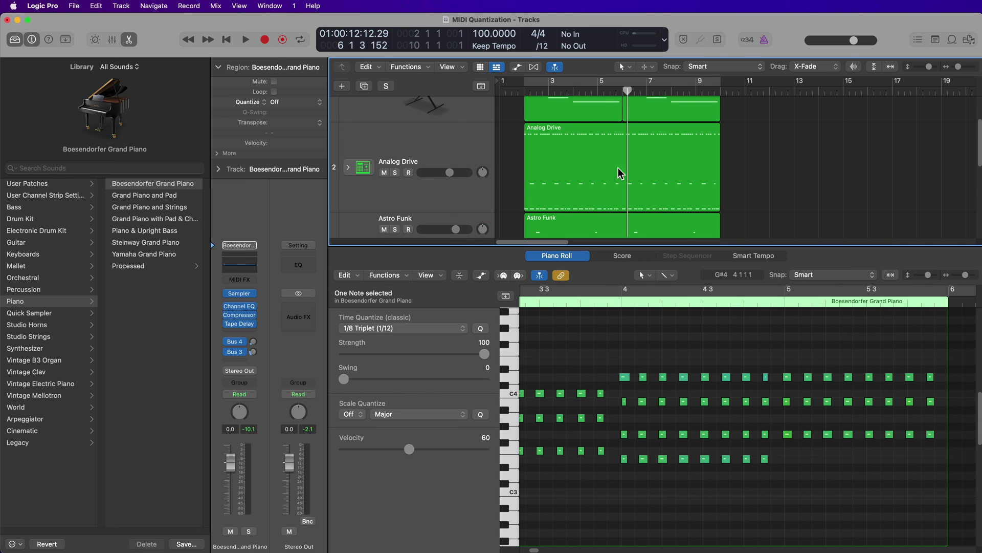
Step: Loop bars 2–10 and play the section to hear the piano
key("c")
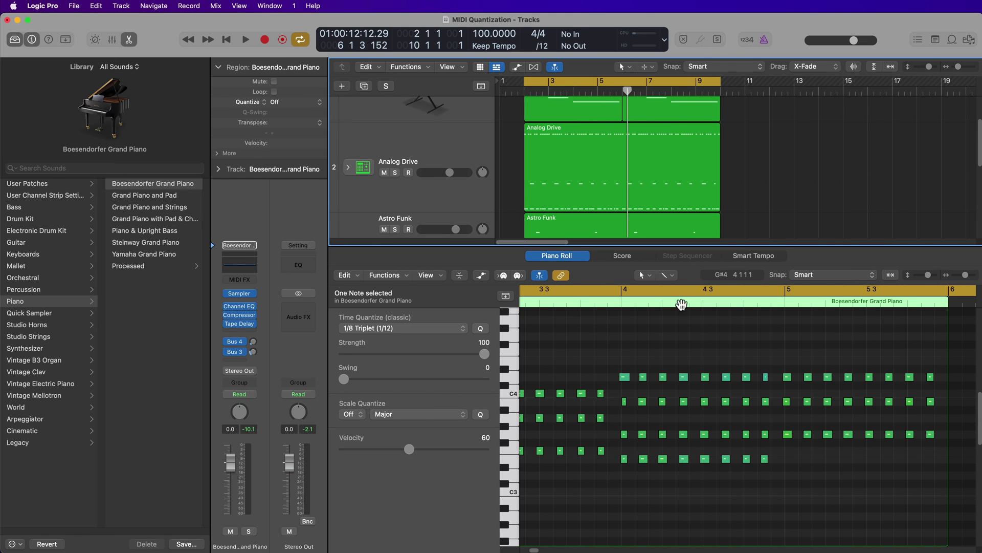
scroll(660, 353, "left", 5)
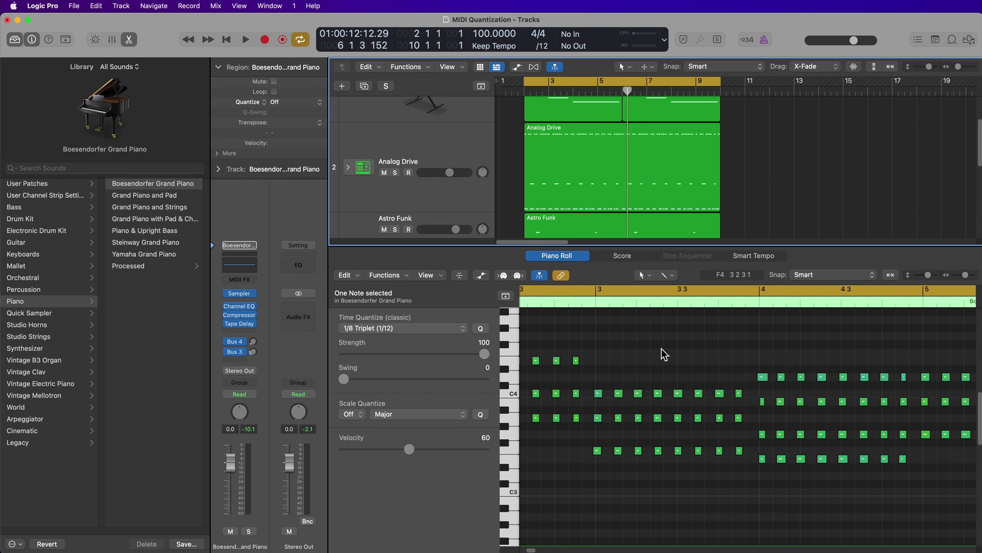
key("space")
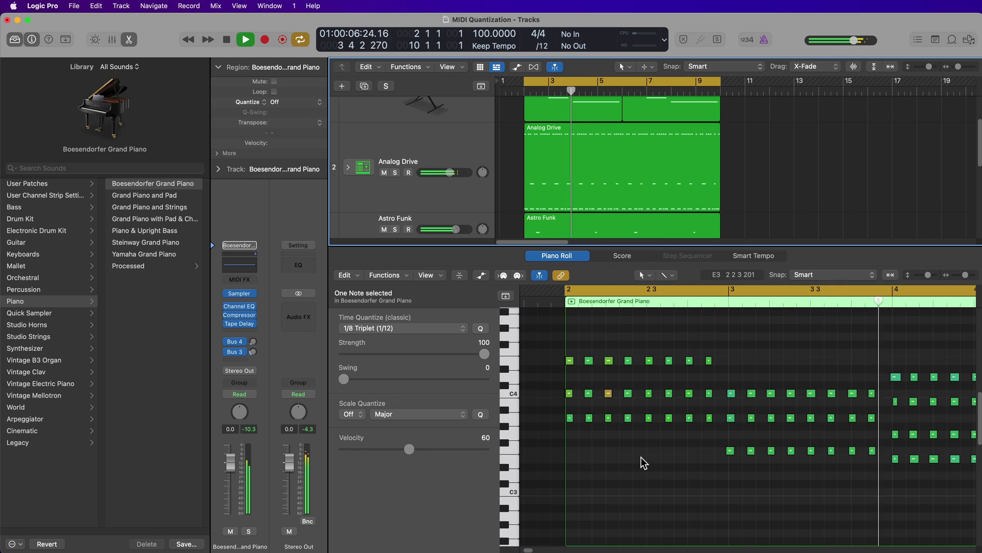
key("space")
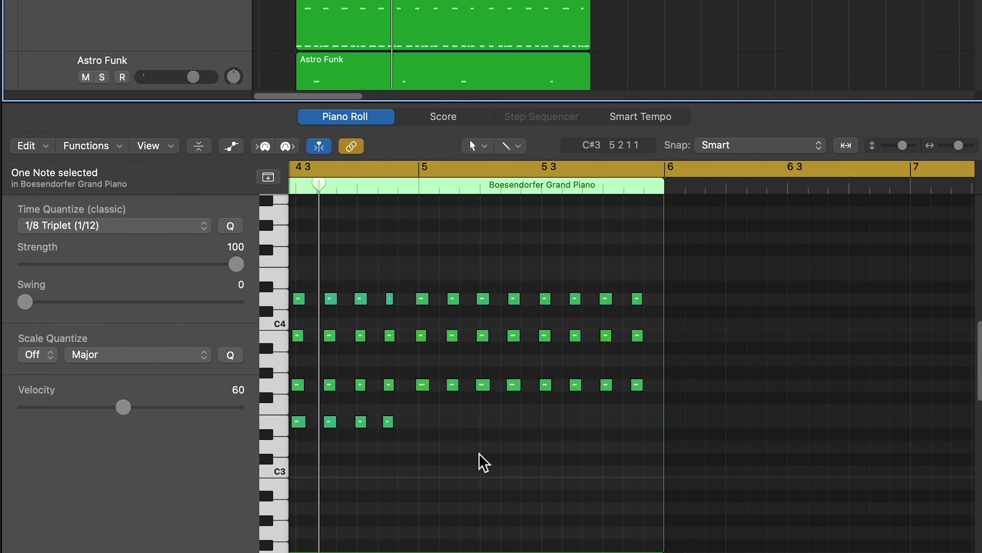
Step: Select all 104 piano notes, quantize them to 1/8 Note, and zoom in
key("Tab")
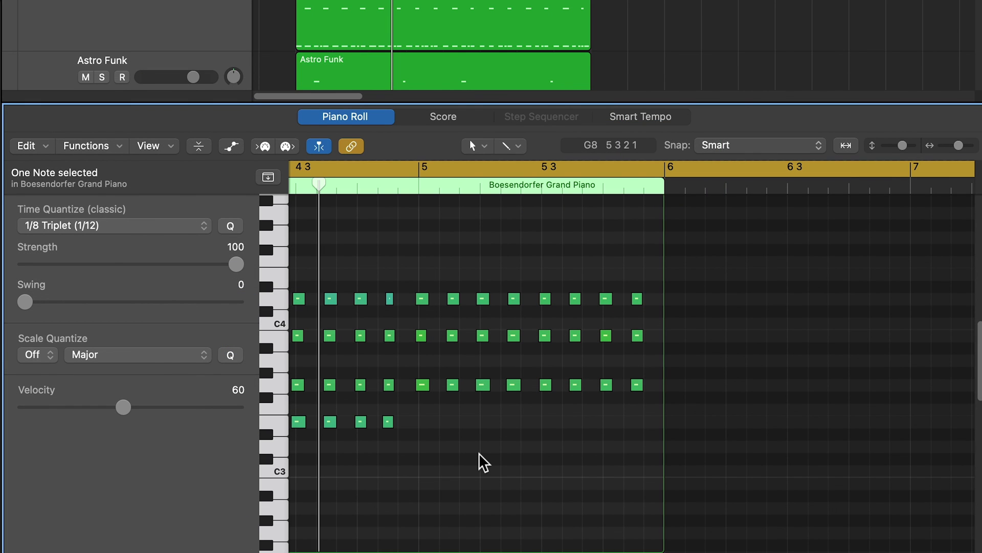
key("super+a")
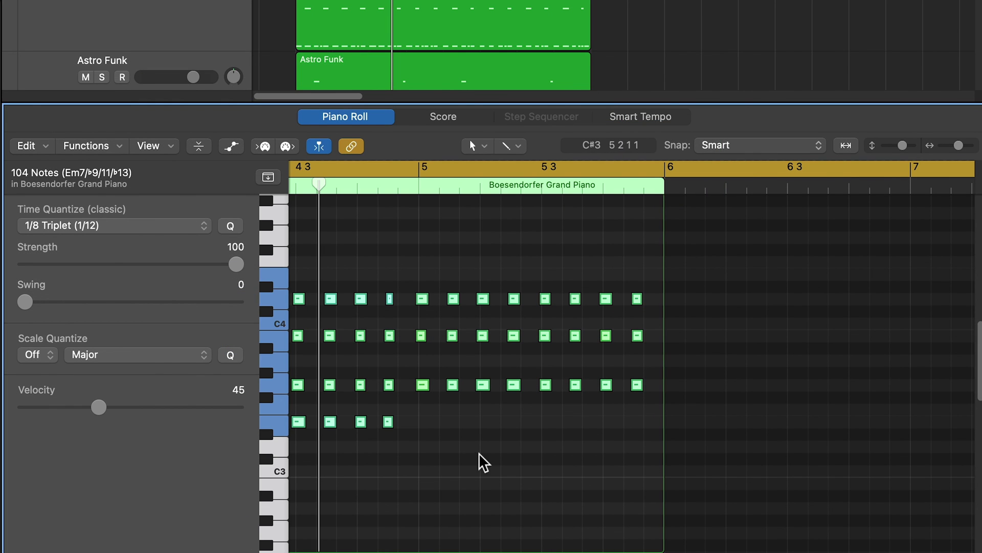
left_click(134, 226)
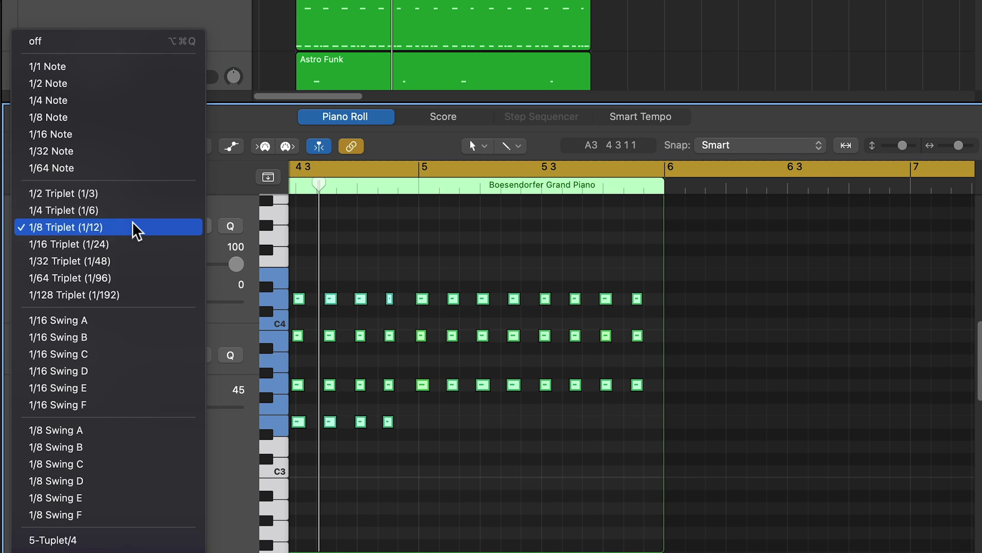
left_click(110, 117)
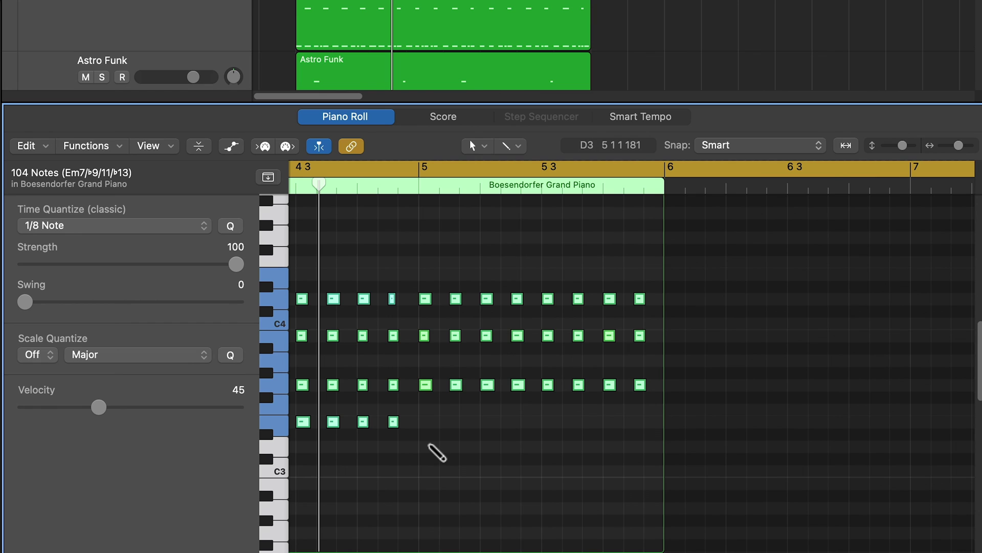
key("super+Right")
scroll(436, 453, "left", 10)
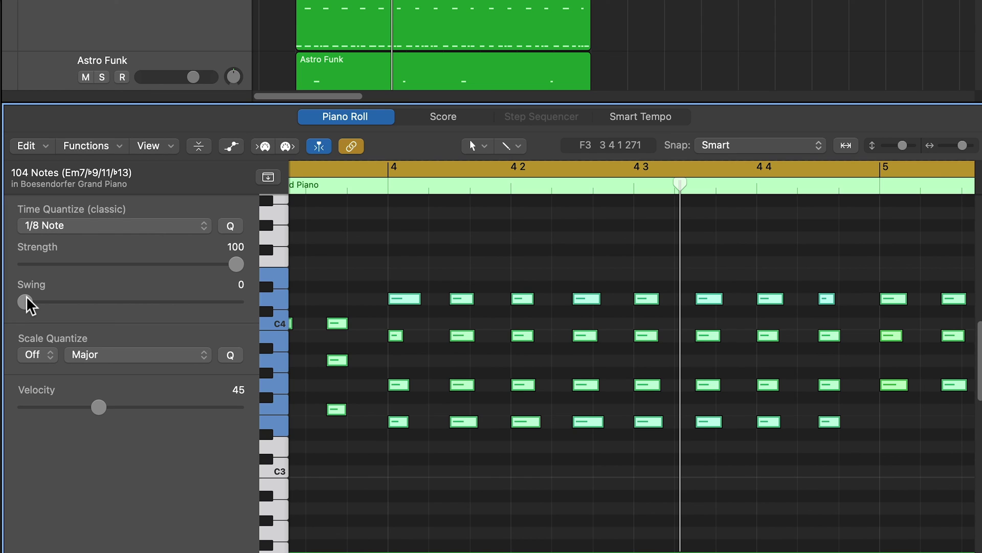
Step: Try several Swing amounts on the 104 Boesendorfer piano's eighth-note quantize, settling on Swing 100
left_click_drag(27, 300, 175, 299)
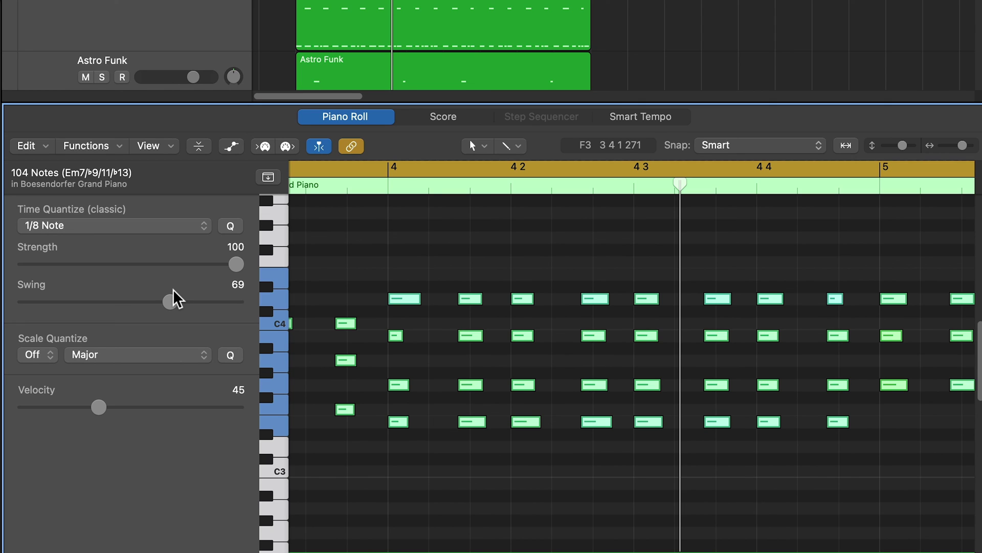
left_click_drag(168, 302, 400, 345)
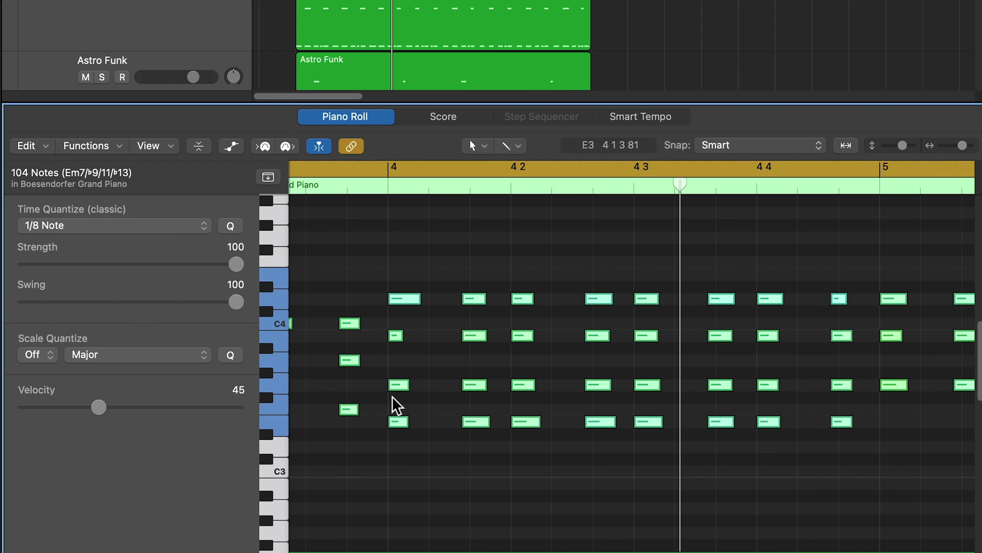
left_click_drag(235, 303, 323, 324)
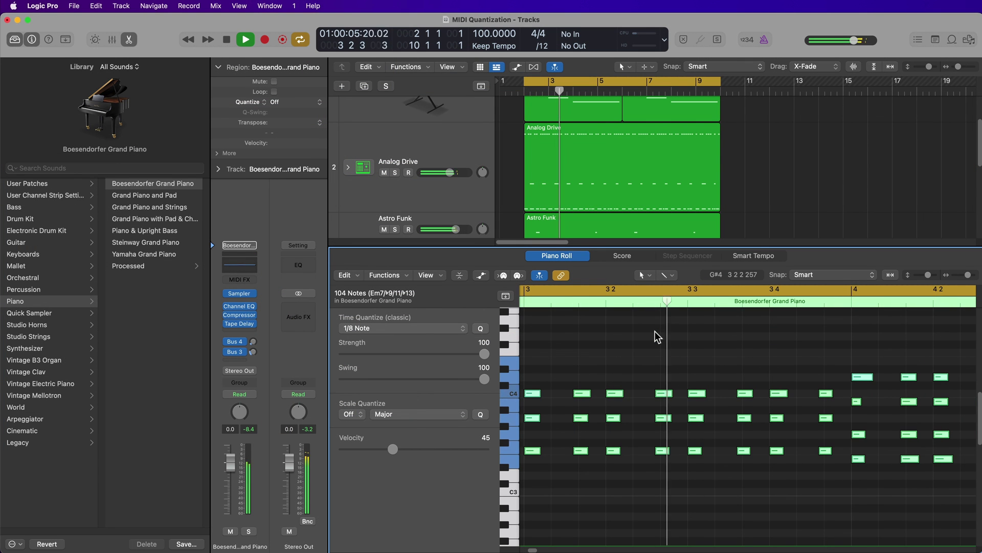
key("e")
left_click(785, 269)
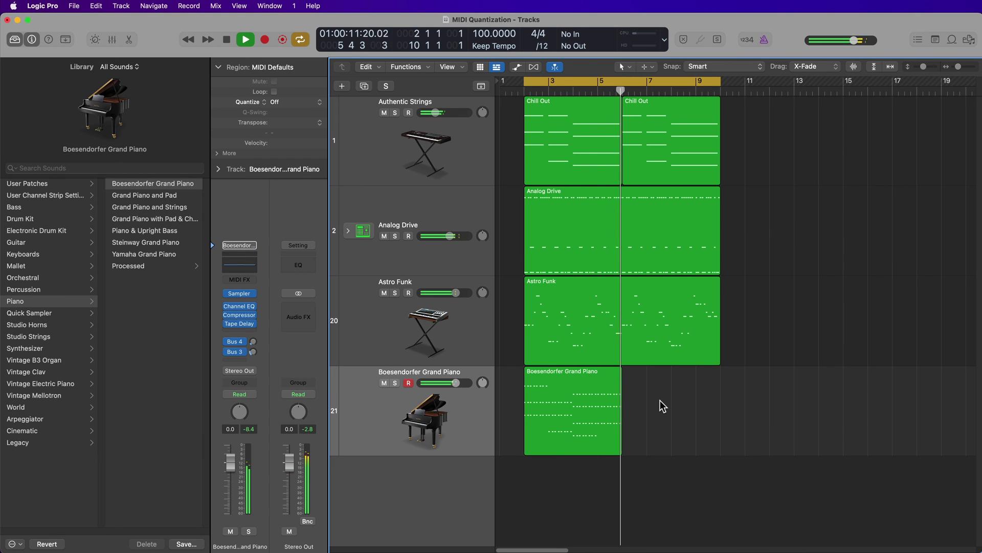
key("space")
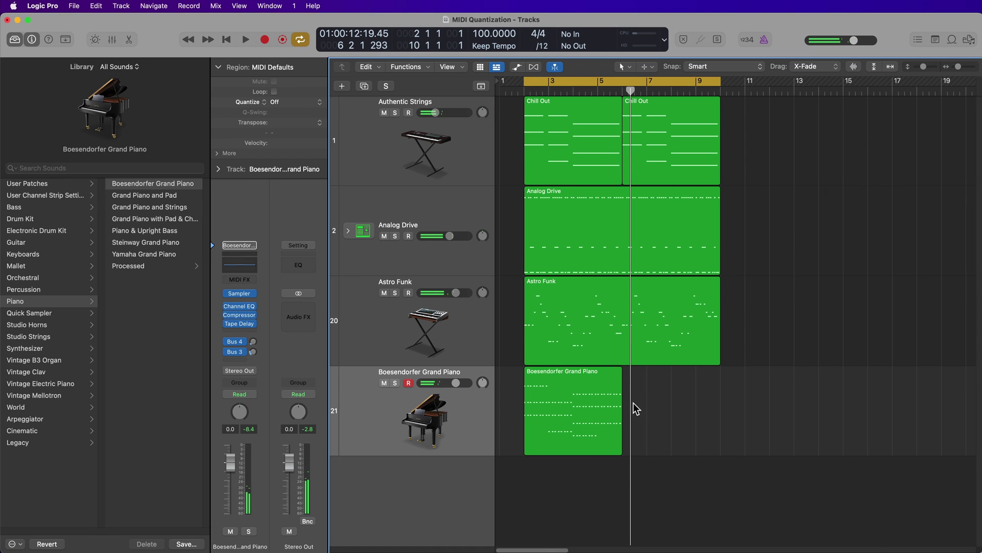
double_click(596, 407)
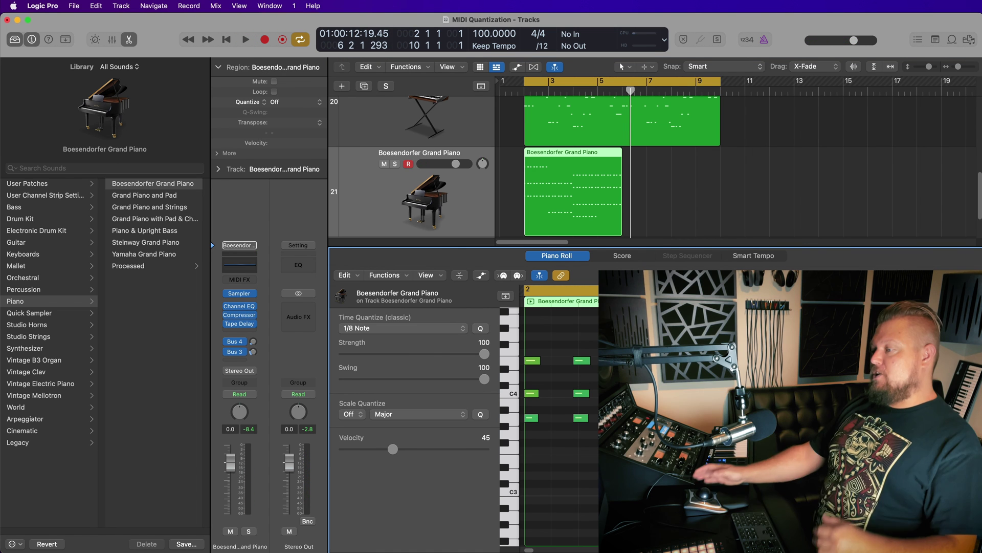